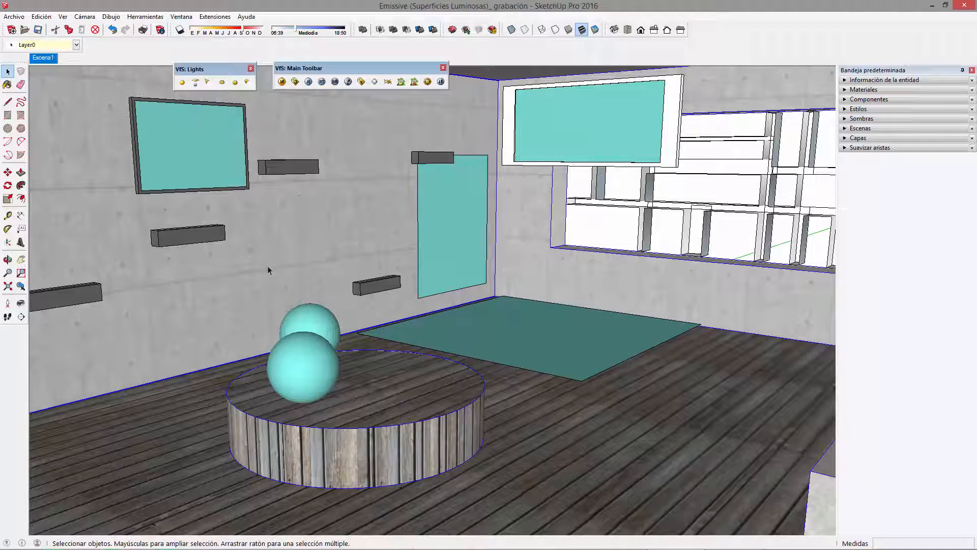
- Look over the wall lamps, turquoise panels, spheres and floor rectangle in the room
scroll(273, 264, "up", 10)
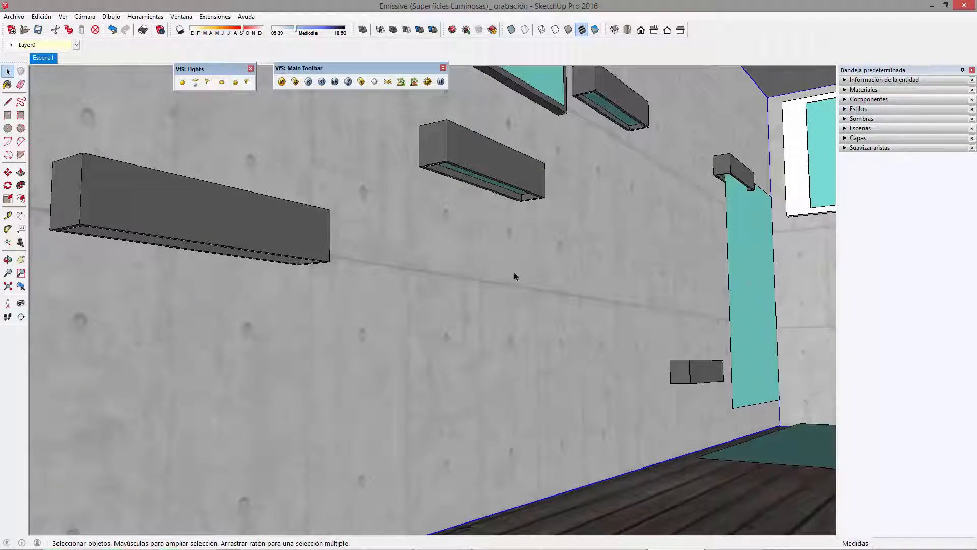
mouse_move(715, 190)
middle_mouse_down()
mouse_move(705, 207)
mouse_move(544, 271)
mouse_move(552, 185)
mouse_move(501, 63)
middle_mouse_up()
scroll(545, 271, "down", 4)
scroll(602, 283, "down", 3)
mouse_move(602, 283)
middle_mouse_down()
mouse_move(561, 212)
mouse_move(585, 183)
mouse_move(557, 310)
mouse_move(542, 312)
mouse_move(571, 319)
middle_mouse_up()
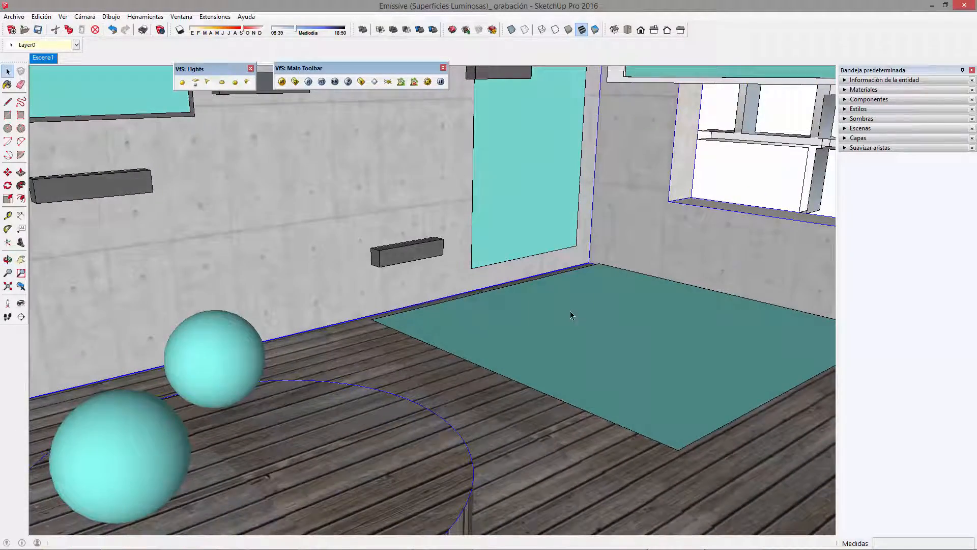
middle_click_drag(574, 284, 640, 227)
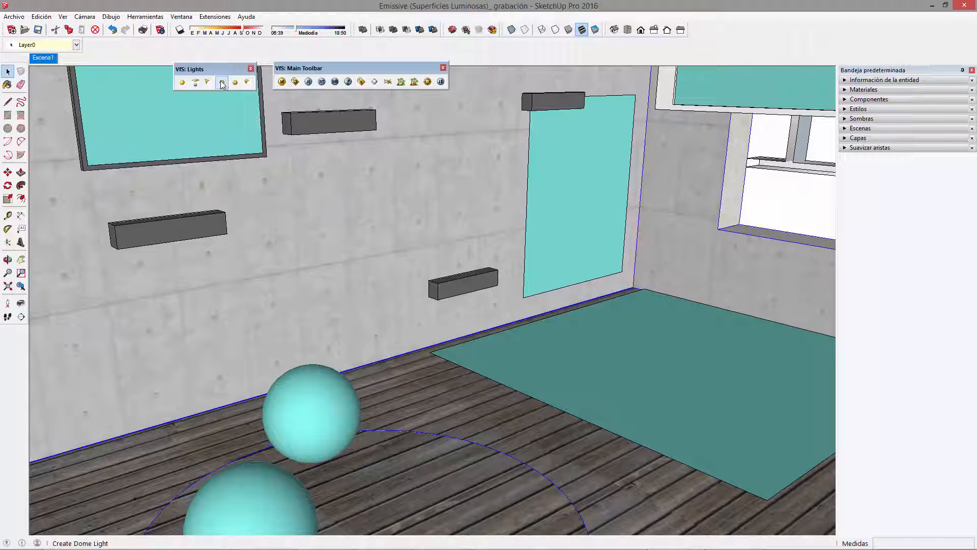
- Shift the VfS: Lights and VfS: Main Toolbar floating toolbars slightly away from their current places
left_click_drag(220, 70, 203, 73)
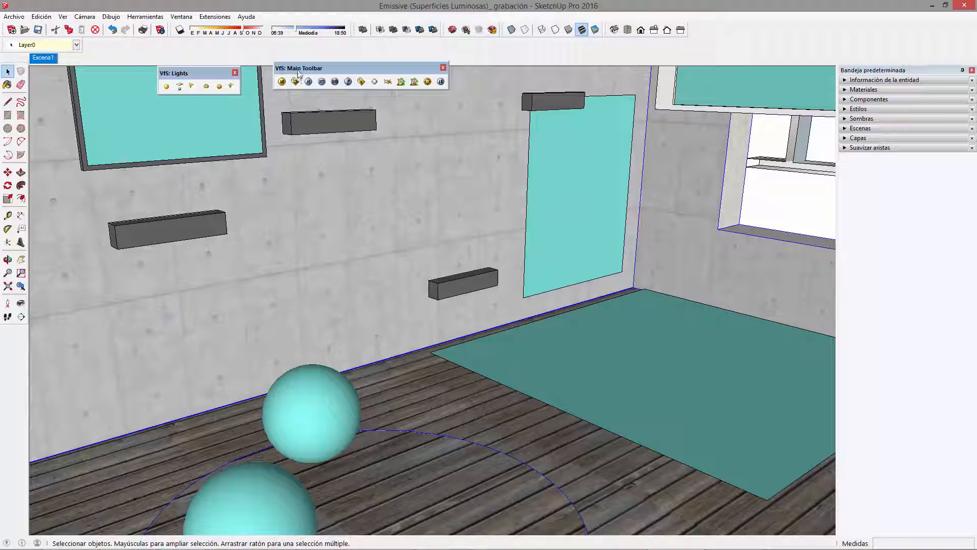
left_click_drag(298, 74, 284, 78)
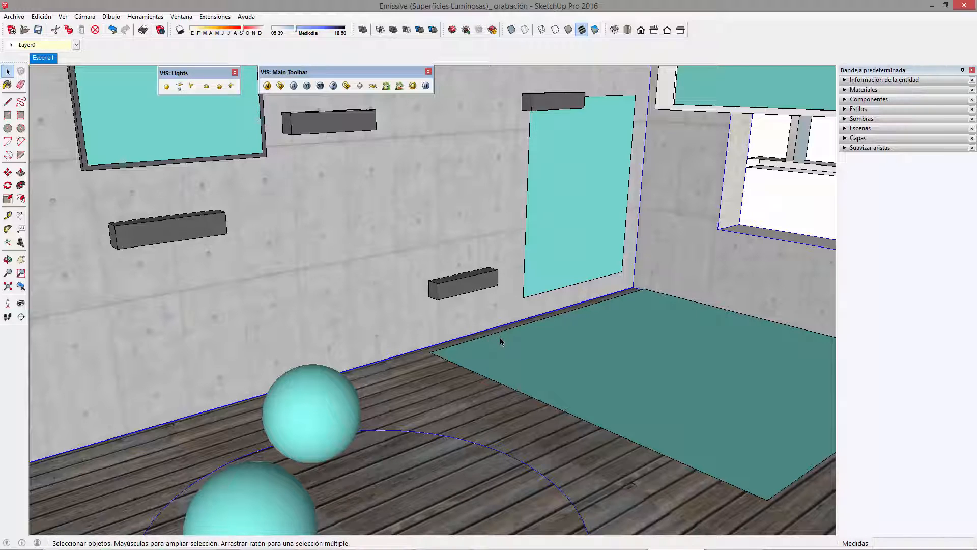
- Draw the upright rectangular part of a line path rising from the floor beside the concrete wall
middle_click_drag(466, 378, 433, 391)
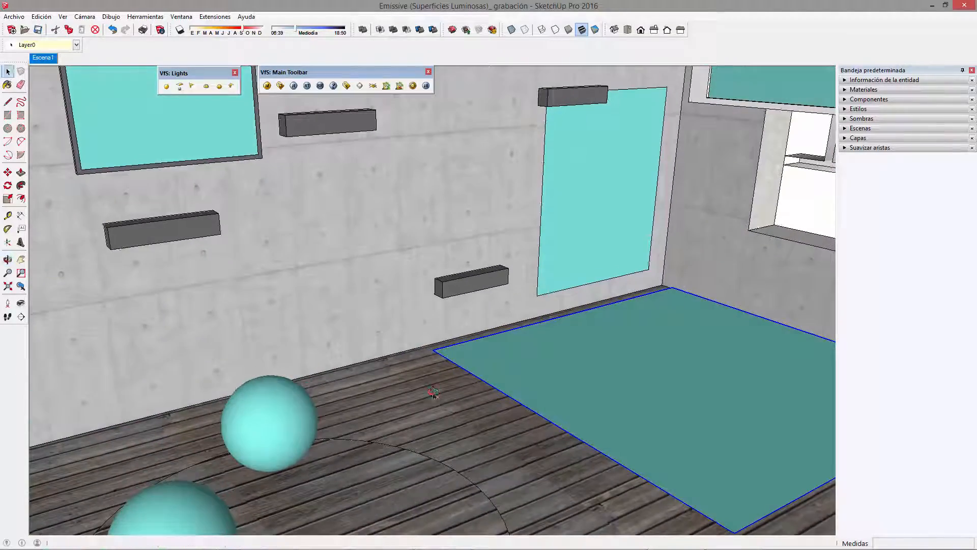
scroll(365, 367, "up", 4)
key("l")
left_click(391, 400)
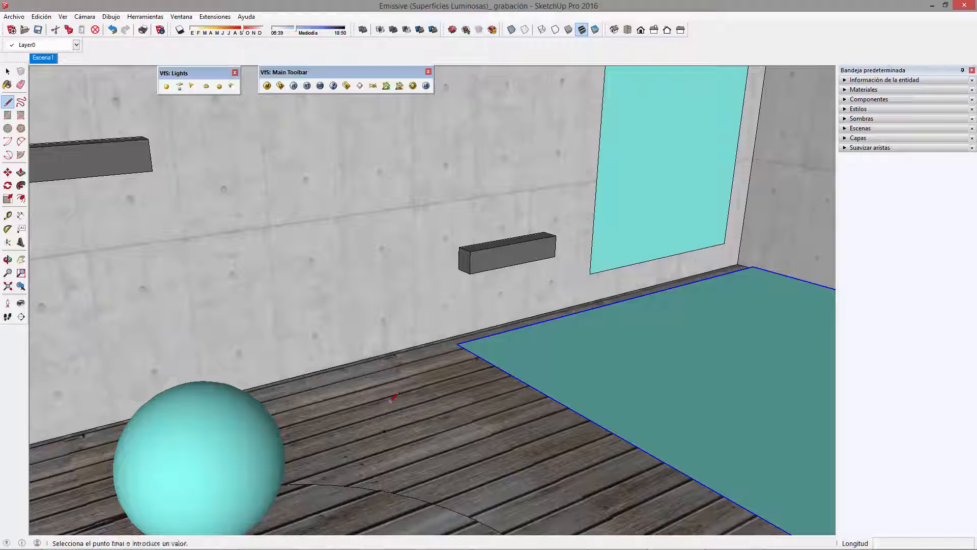
left_click(437, 289)
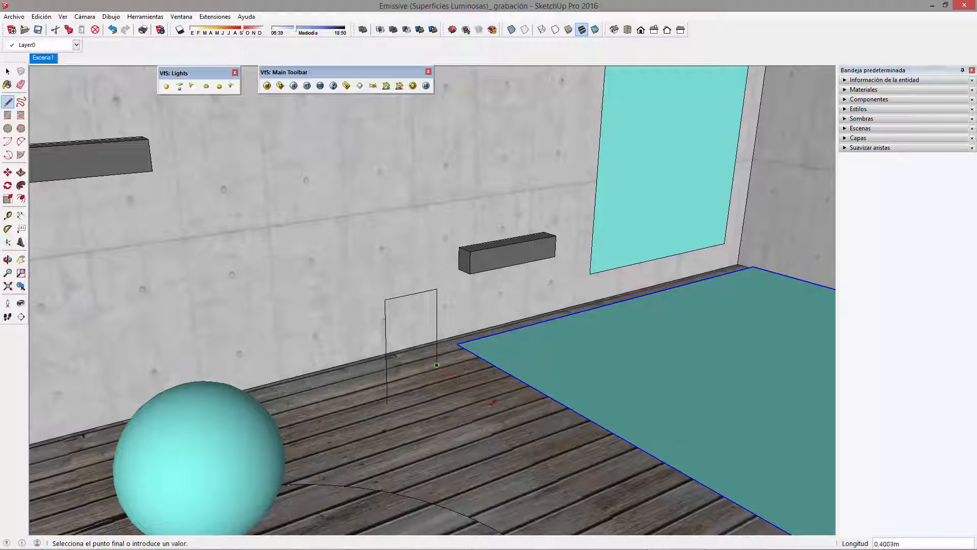
- Extend the path with straight segments along the floor and finish it with an arc
key("a")
left_click(493, 376)
left_click(401, 402)
mouse_move(365, 413)
middle_mouse_down()
mouse_move(571, 484)
mouse_move(575, 476)
middle_mouse_up()
left_click(532, 419)
middle_click_drag(532, 422, 198, 384)
- Draw a small circle with a radius of about 0.01 m centred on the path's lower starting end
scroll(420, 426, "up", 6)
key("c")
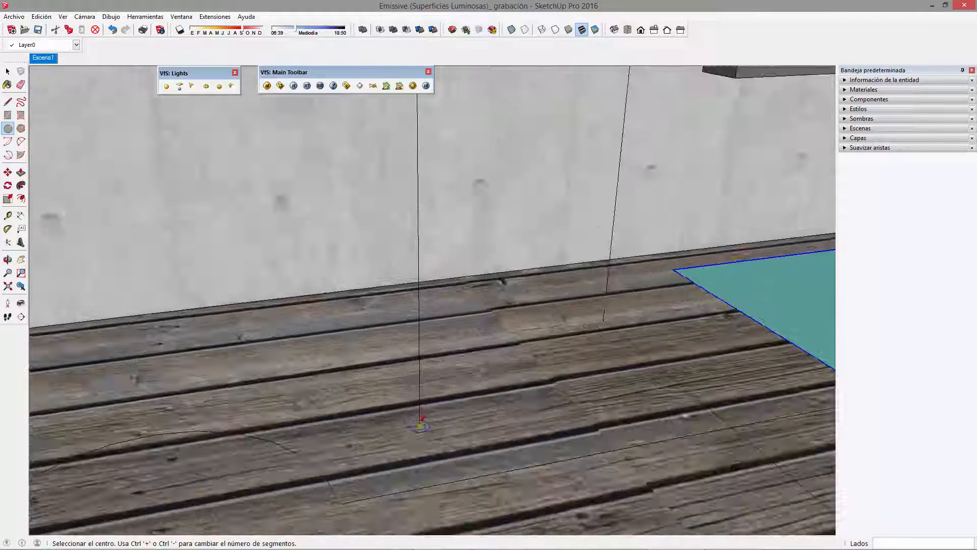
left_click(419, 425)
scroll(419, 425, "up", 2)
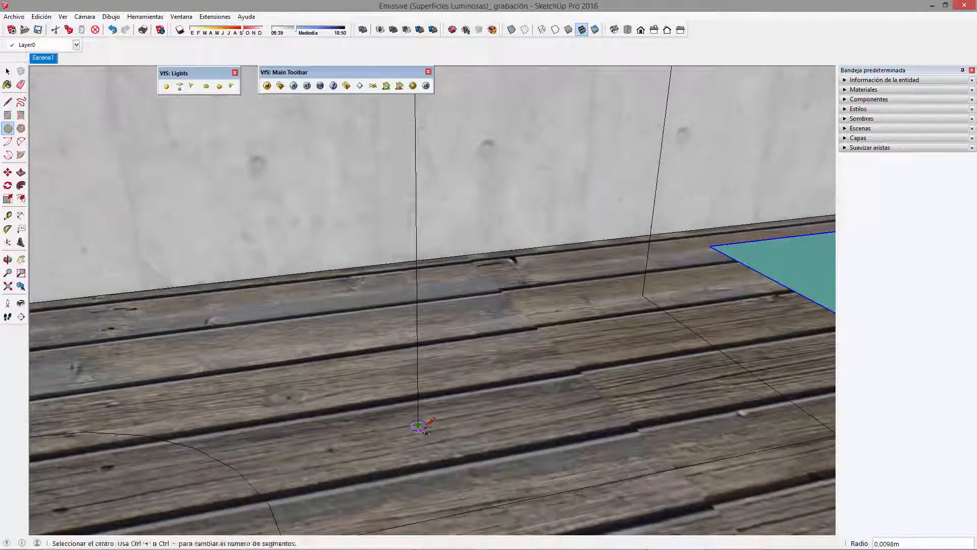
- Extrude the small circle along the whole line-and-arc path with Follow Me to form a thin tube
key("space")
scroll(420, 421, "down", 4)
left_click(21, 185)
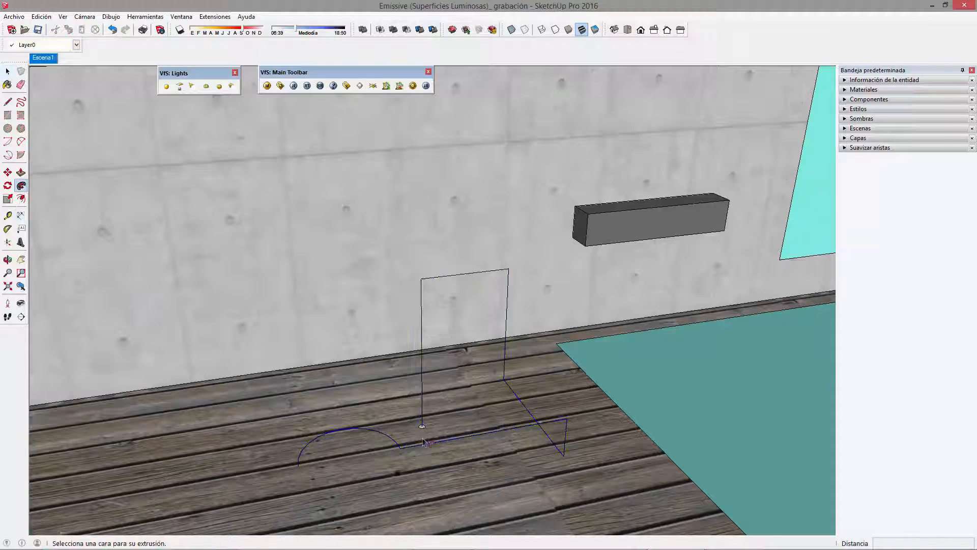
scroll(424, 424, "up", 3)
left_click(428, 421)
scroll(431, 421, "down", 5)
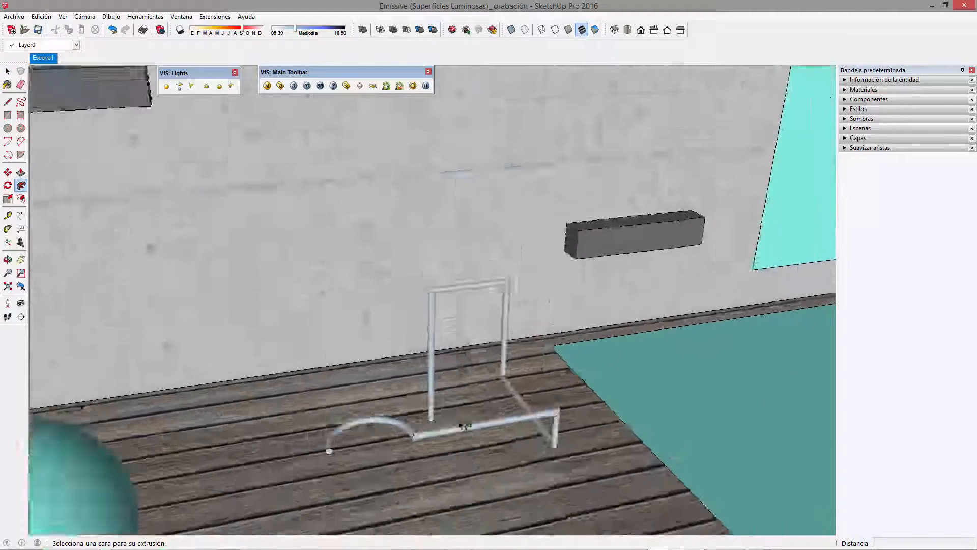
- Select all the geometry of the thin tube and make it a group
key("space")
left_click(485, 421)
right_click(484, 421)
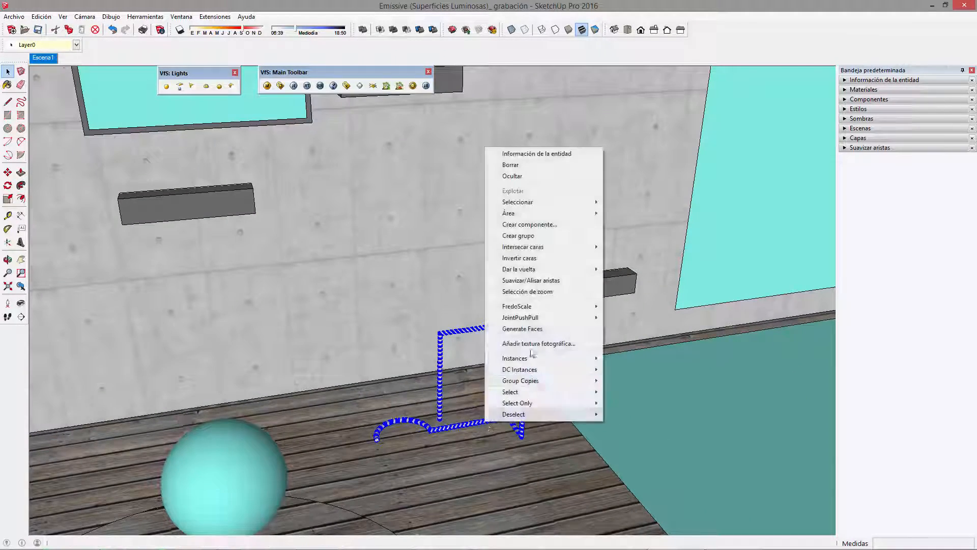
left_click(539, 236)
middle_click_drag(542, 240, 613, 375)
left_click(436, 352)
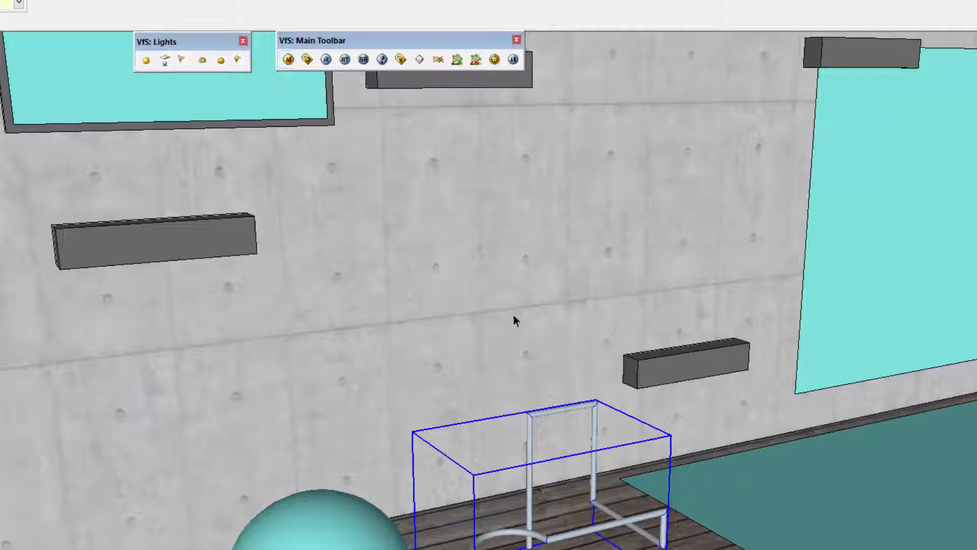
- Paint the tube group with the bright green Color G04 from the Colores collection and rename the material EMSIVO1
middle_click_drag(639, 481, 488, 453)
left_click(458, 540)
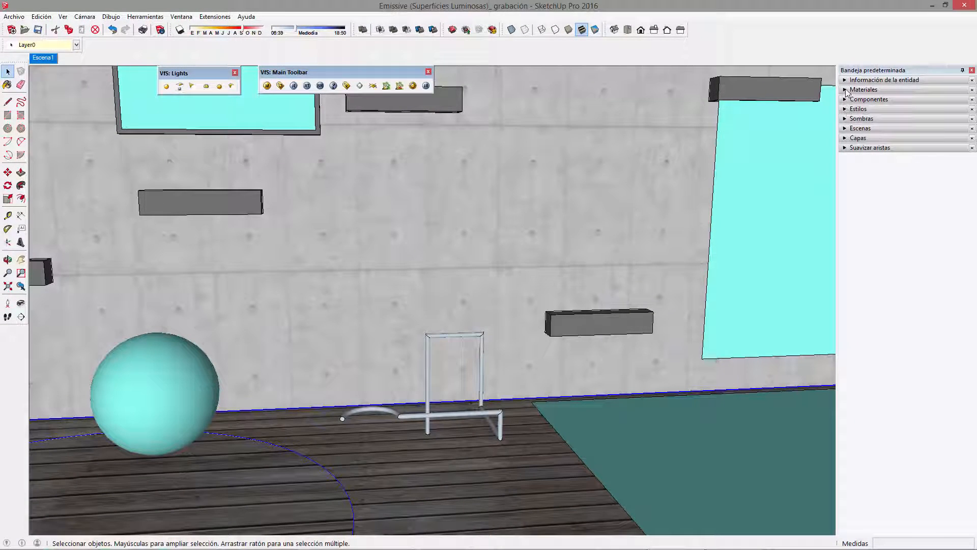
left_click(901, 156)
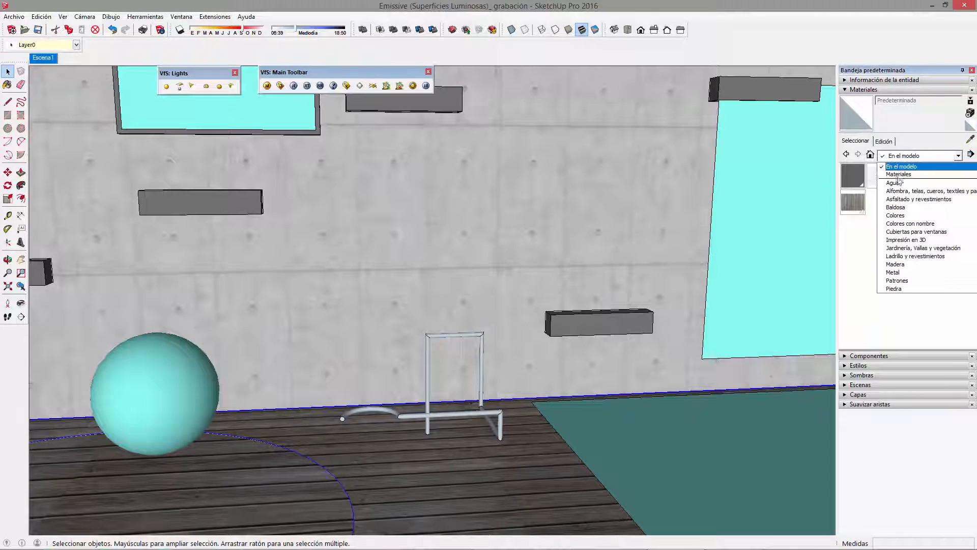
left_click(905, 218)
scroll(911, 244, "down", 5)
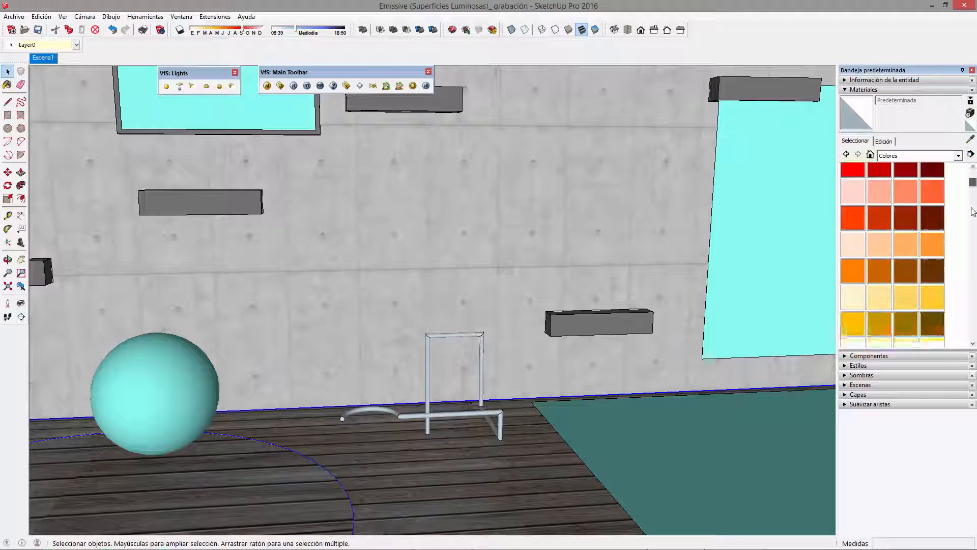
left_click(934, 245)
left_click(496, 409)
mouse_move(502, 403)
middle_mouse_down()
mouse_move(525, 389)
mouse_move(613, 434)
middle_mouse_up()
key("space")
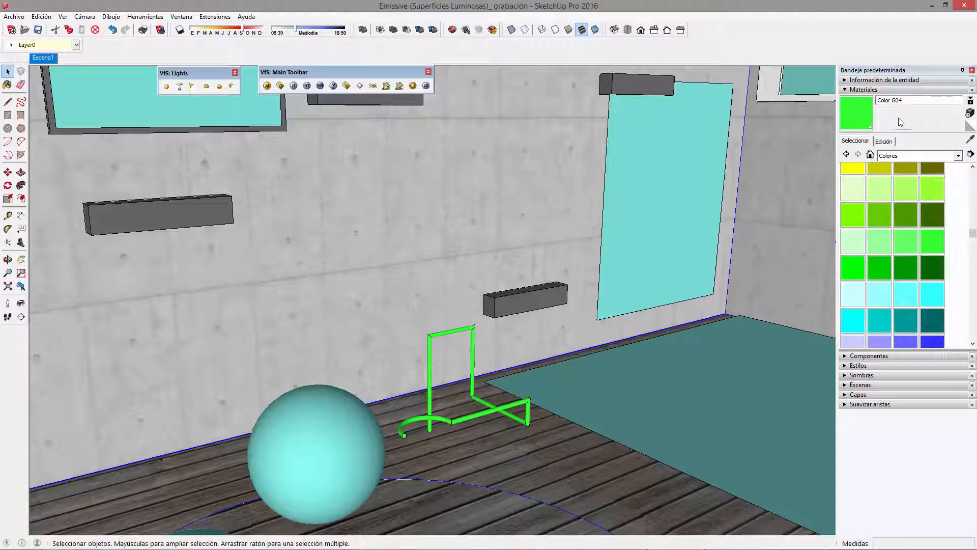
double_click(896, 100)
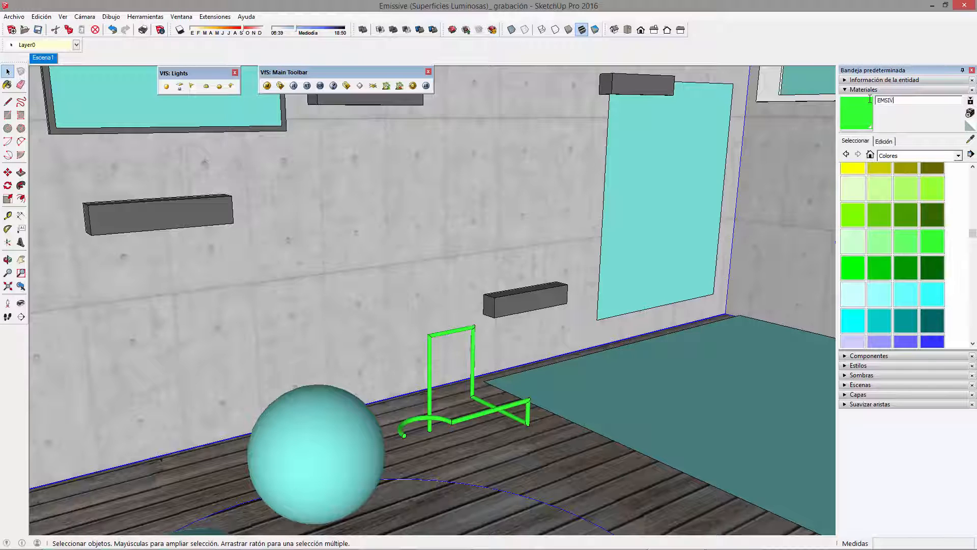
- Open the wall lamp component for editing and paint its recessed underside face with the EMSIVO1 material
middle_click_drag(611, 326, 497, 402)
middle_click_drag(535, 366, 233, 255)
scroll(442, 306, "up", 10)
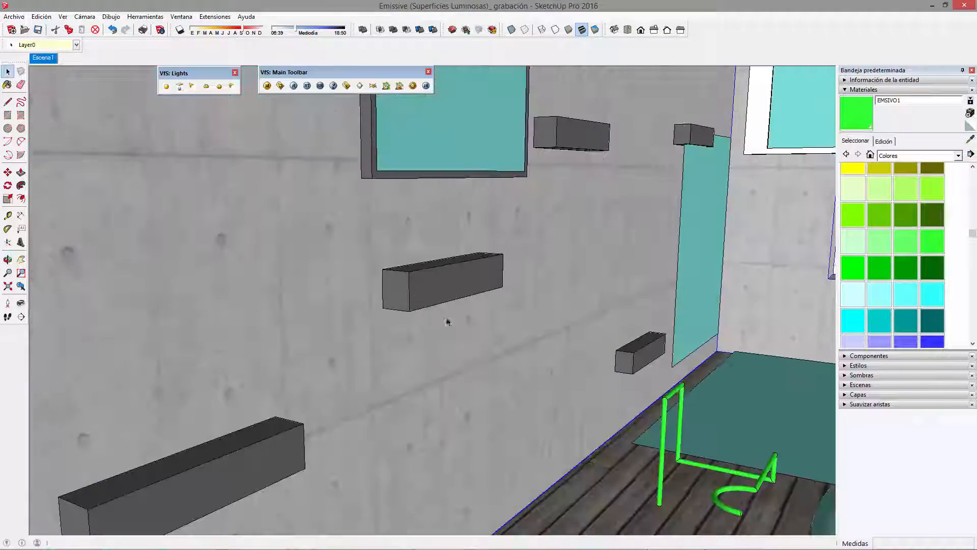
left_click(416, 203)
double_click(416, 203)
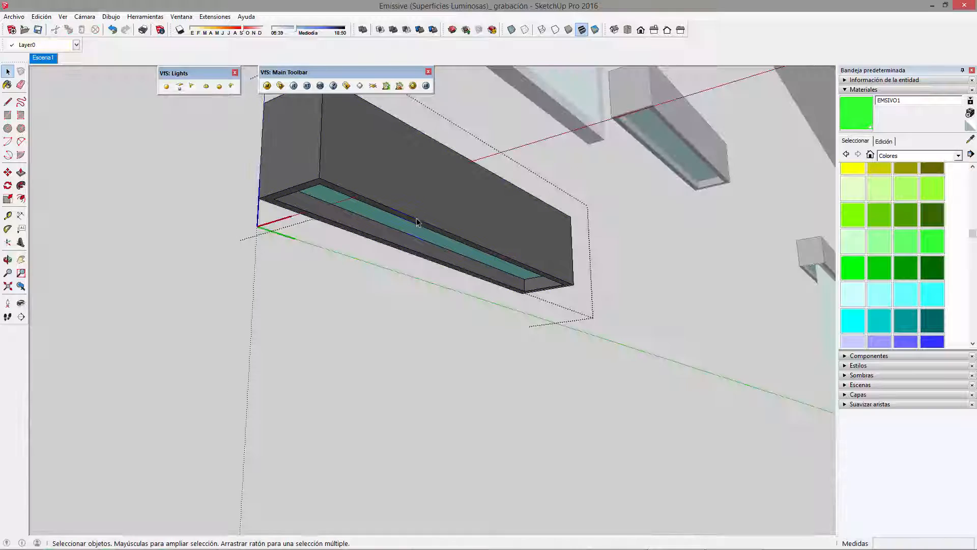
scroll(467, 240, "down", 4)
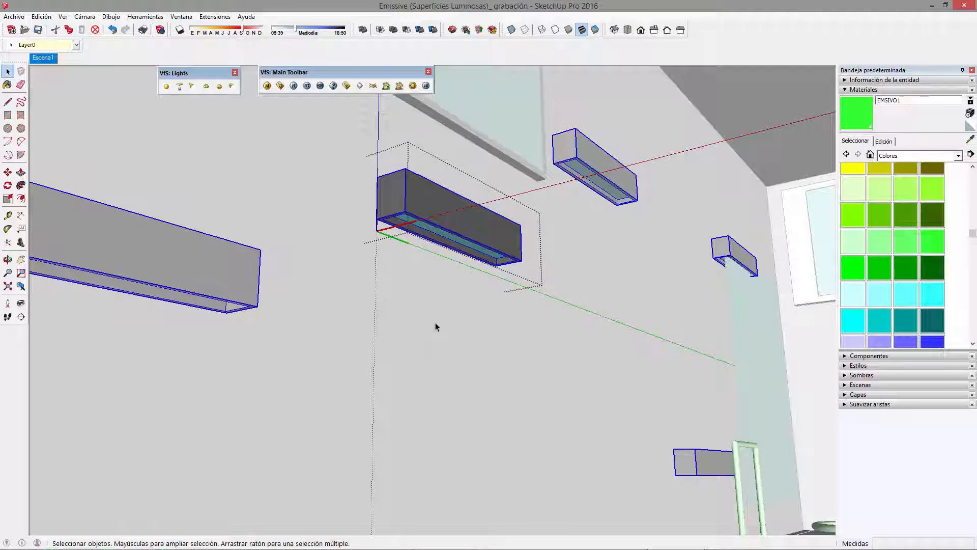
middle_click_drag(435, 322, 633, 281, "shift")
key("b")
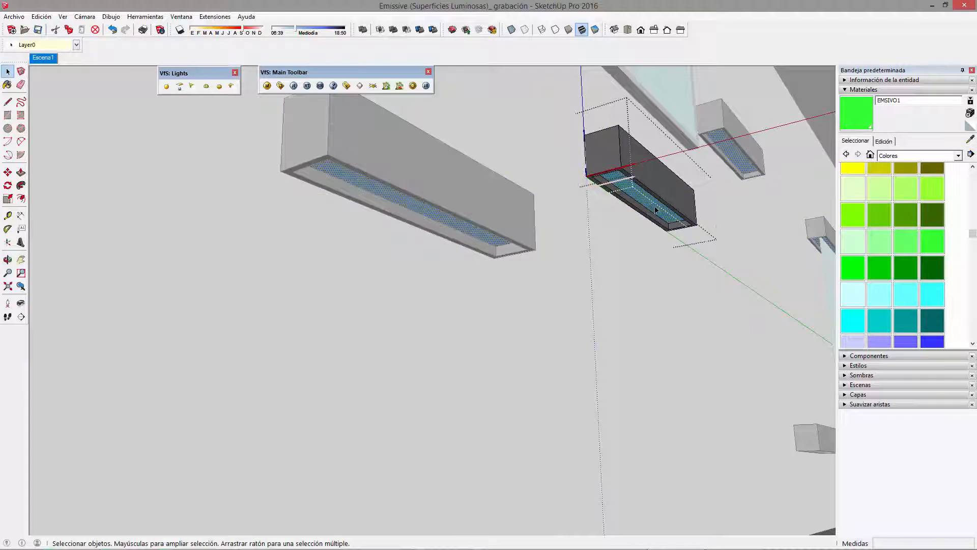
scroll(654, 206, "up", 3)
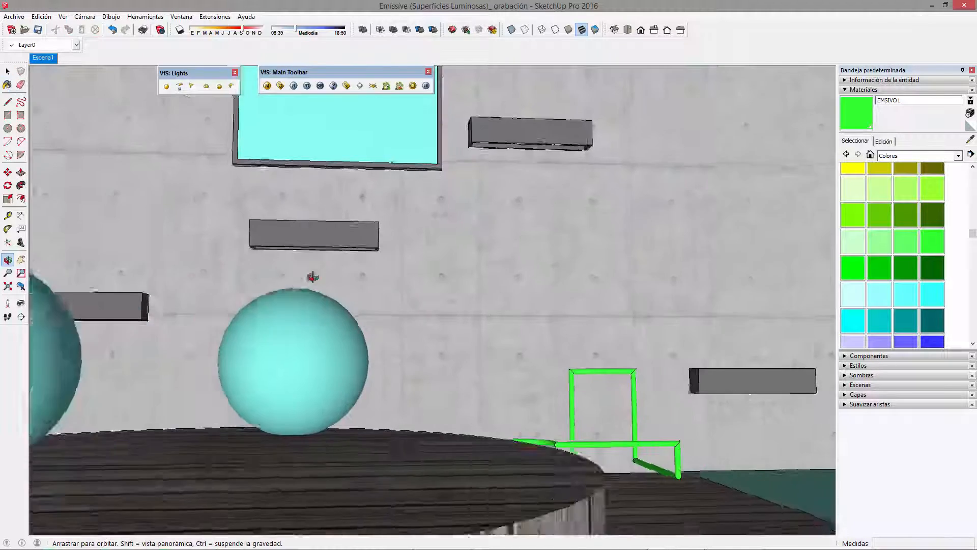
- Inspect the undersides of the wall lamps and switch the model's face style to monochrome
mouse_move(312, 277)
middle_mouse_down()
mouse_move(275, 258)
mouse_move(546, 279)
middle_mouse_up()
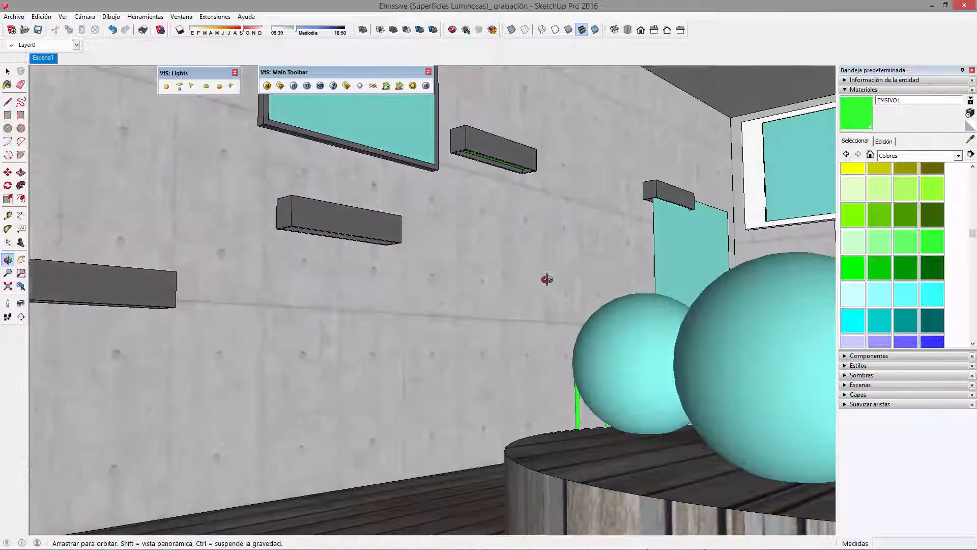
scroll(242, 218, "up", 3)
scroll(343, 215, "up", 5)
middle_click_drag(343, 214, 418, 214)
scroll(458, 283, "up", 2)
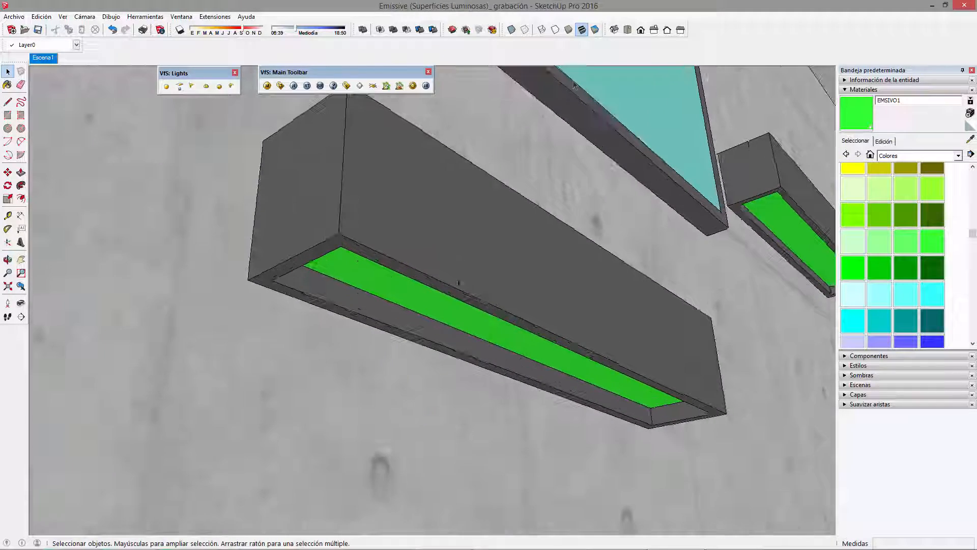
left_click(596, 31)
middle_click_drag(518, 245, 450, 259)
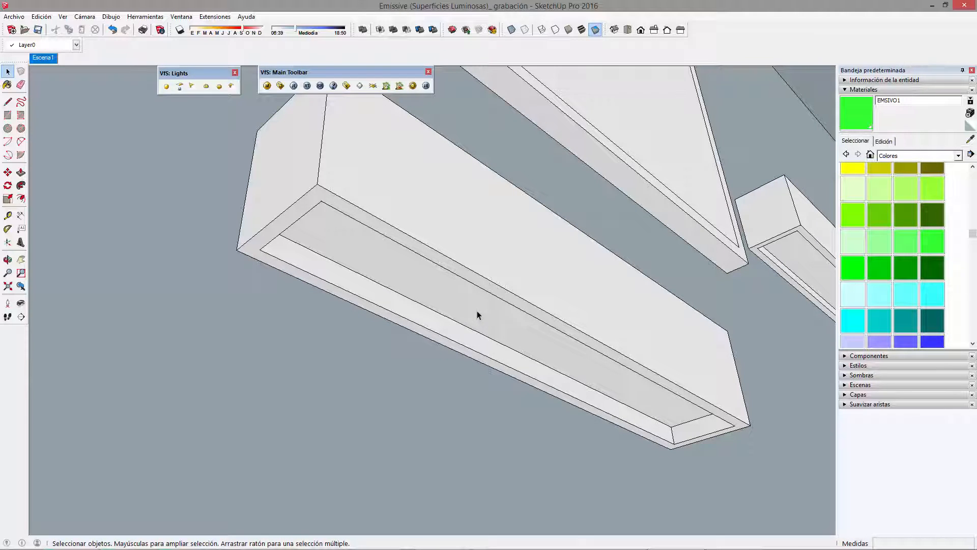
- Open the wall lamp component and reverse its recessed underside face
double_click(445, 286)
triple_click(410, 285)
left_click(395, 260)
left_click(384, 264)
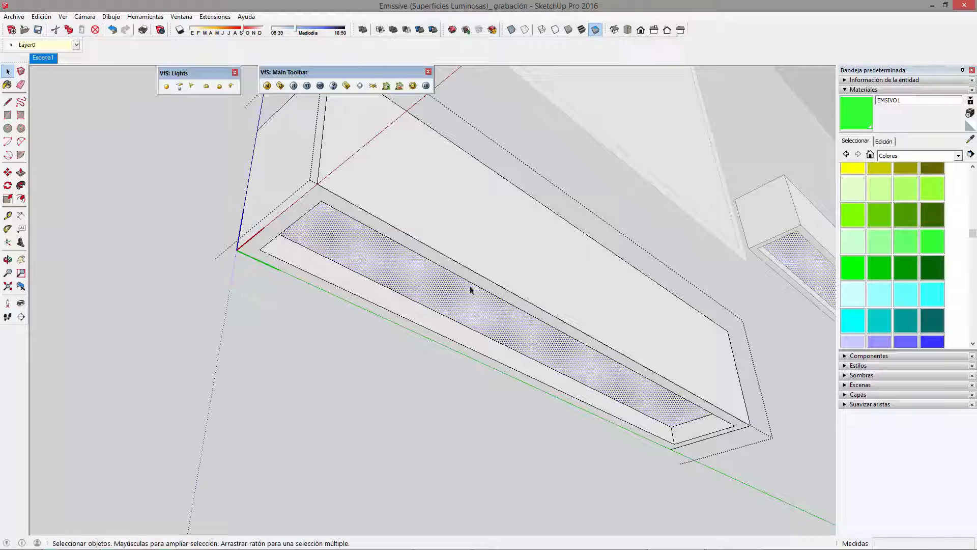
left_click(487, 278)
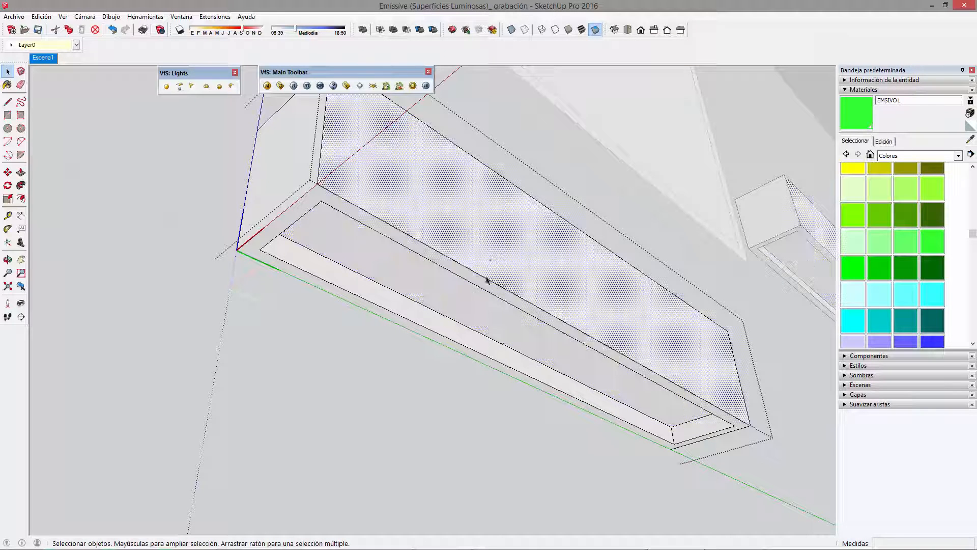
left_click(459, 298)
right_click(457, 296)
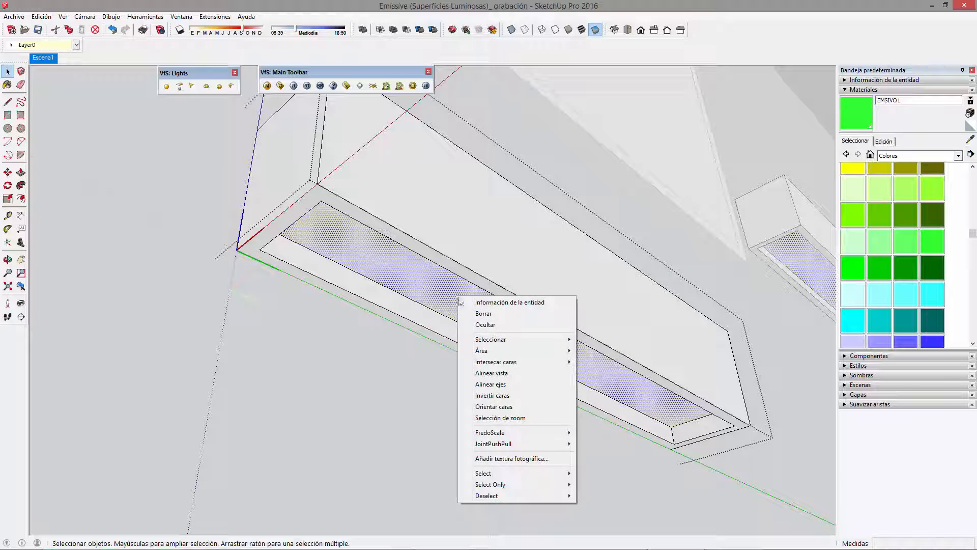
left_click(510, 395)
left_click(477, 249)
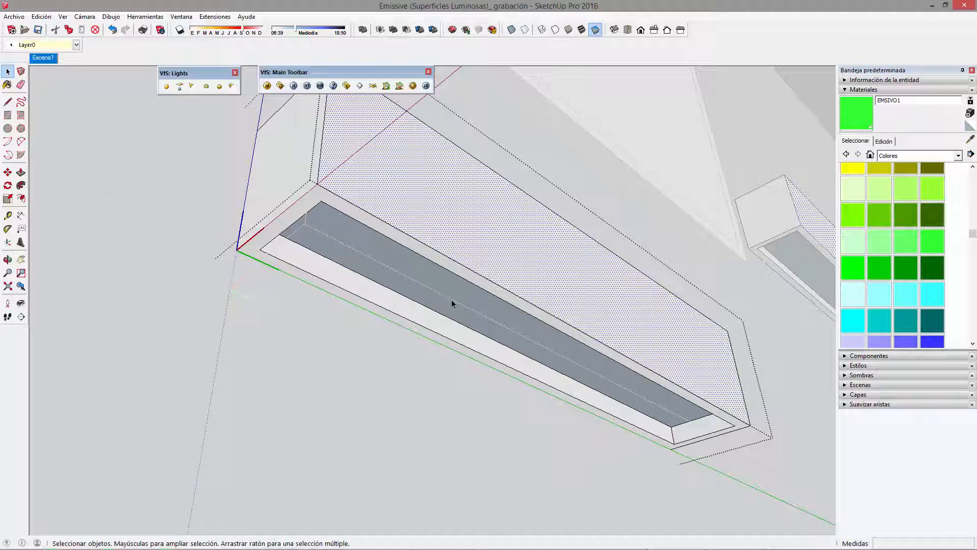
- Reverse the lamp's underside face again so its front side points outward, and leave the component
middle_click_drag(459, 305, 406, 219)
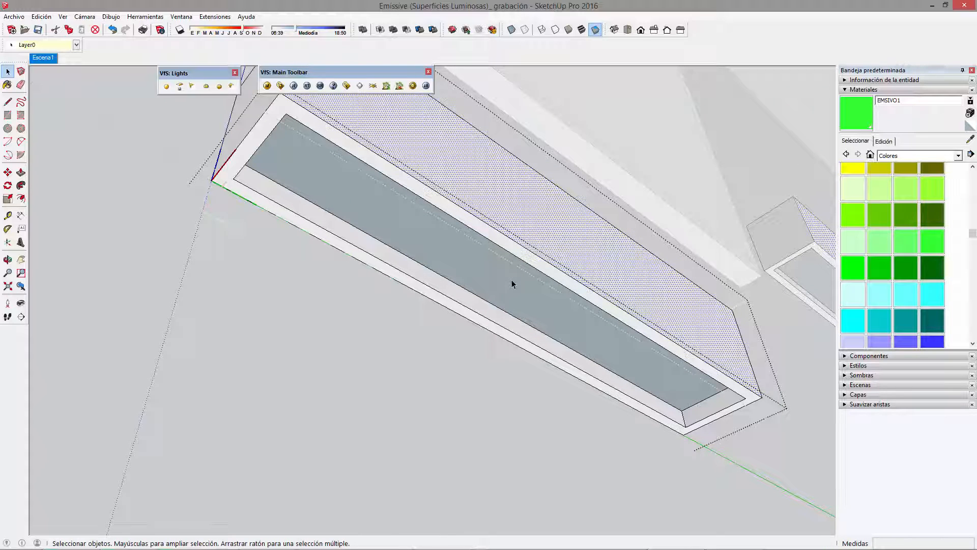
middle_click_drag(564, 289, 507, 295)
right_click(478, 302)
left_click(443, 277)
right_click(443, 276)
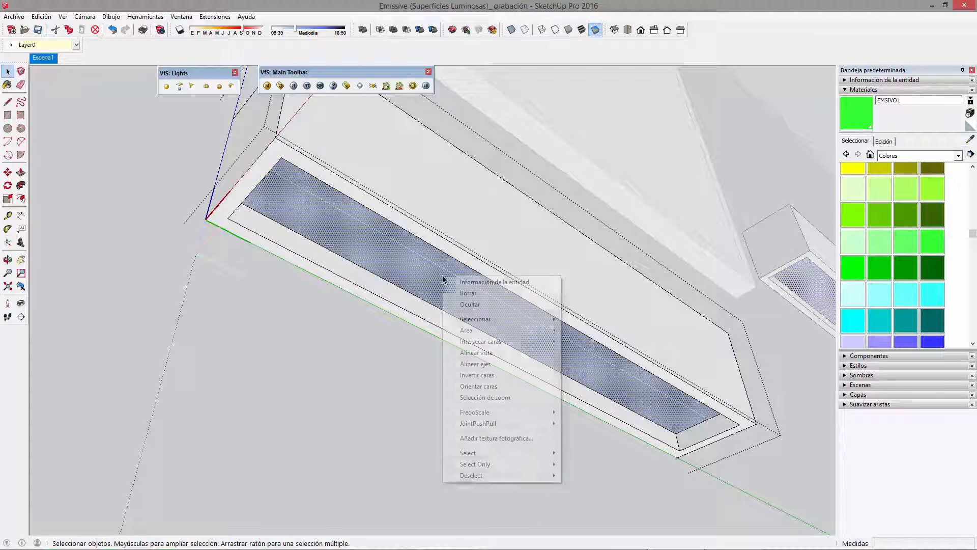
left_click(482, 376)
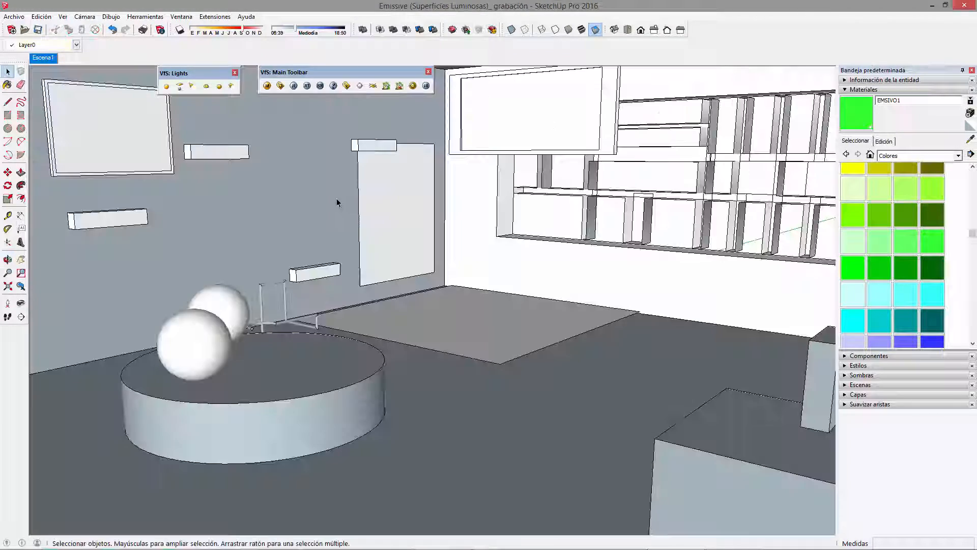
middle_click_drag(337, 198, 400, 191)
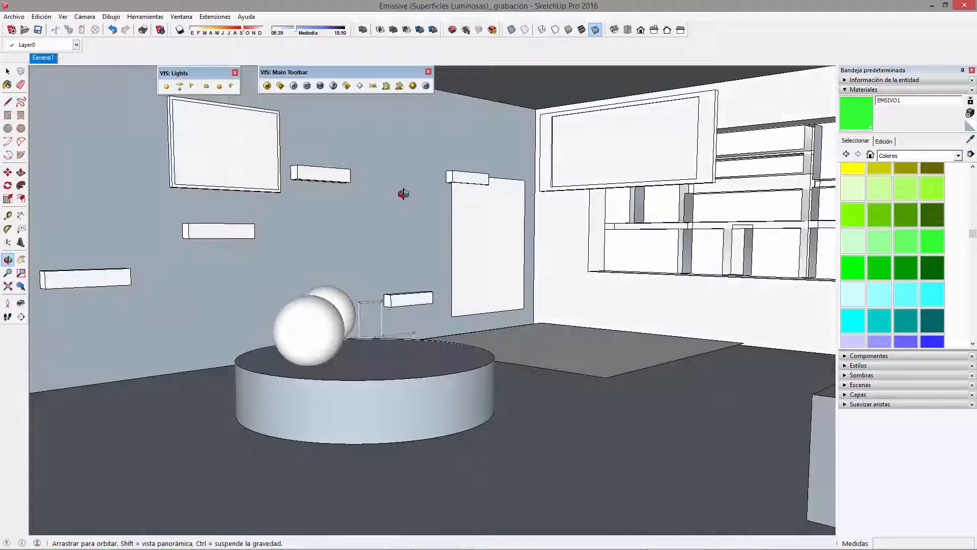
- Show the model's faces with their textures and inspect the wall lamps and the green tube
left_click(583, 30)
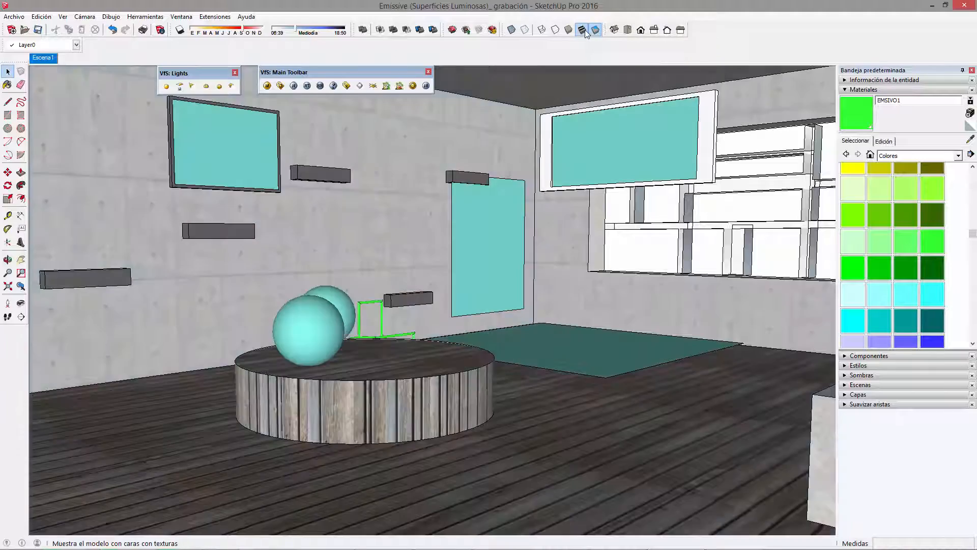
middle_click_drag(395, 301, 358, 243)
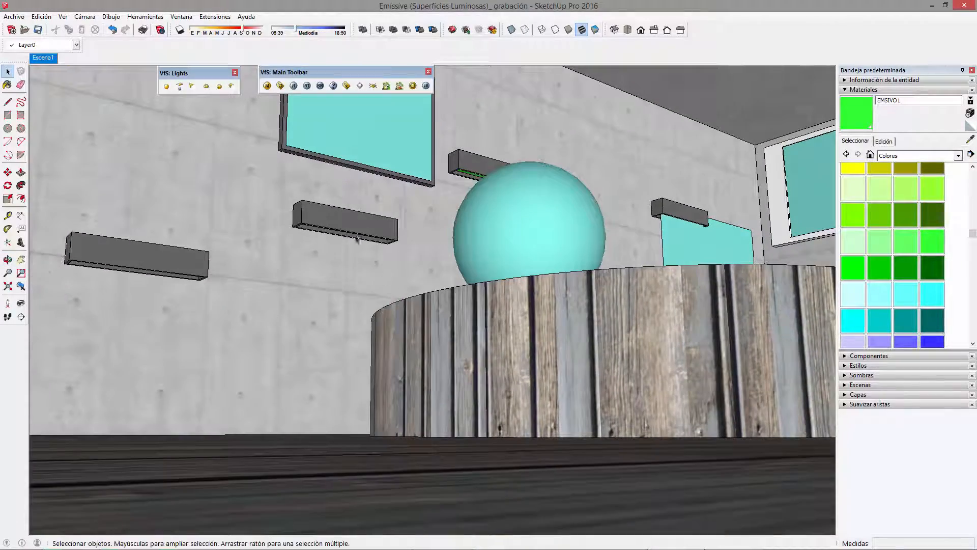
middle_click_drag(501, 275, 473, 333)
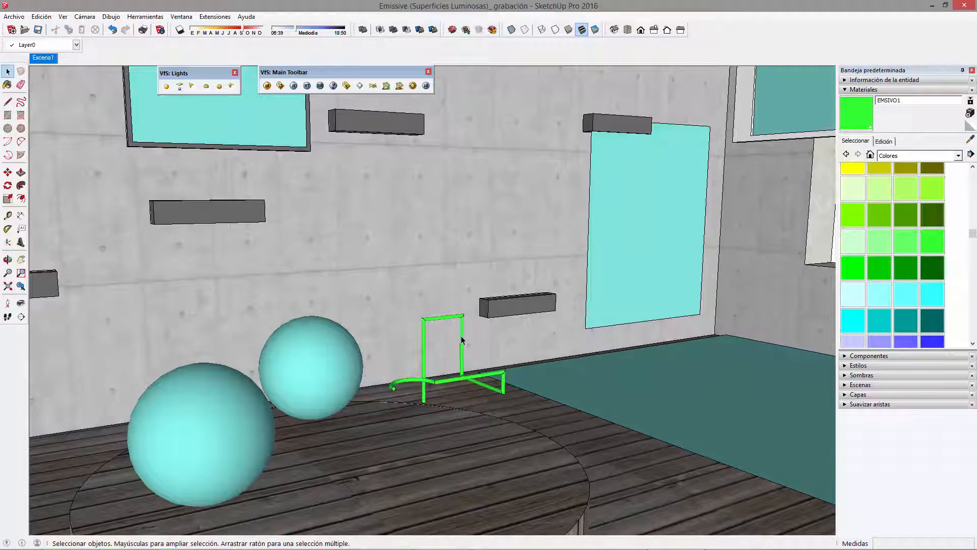
- Move the green tube straight up so it floats above the round wooden platform
left_click(462, 336)
key("m")
left_click(463, 285)
left_click(450, 203)
key("space")
middle_click_drag(456, 309, 383, 205)
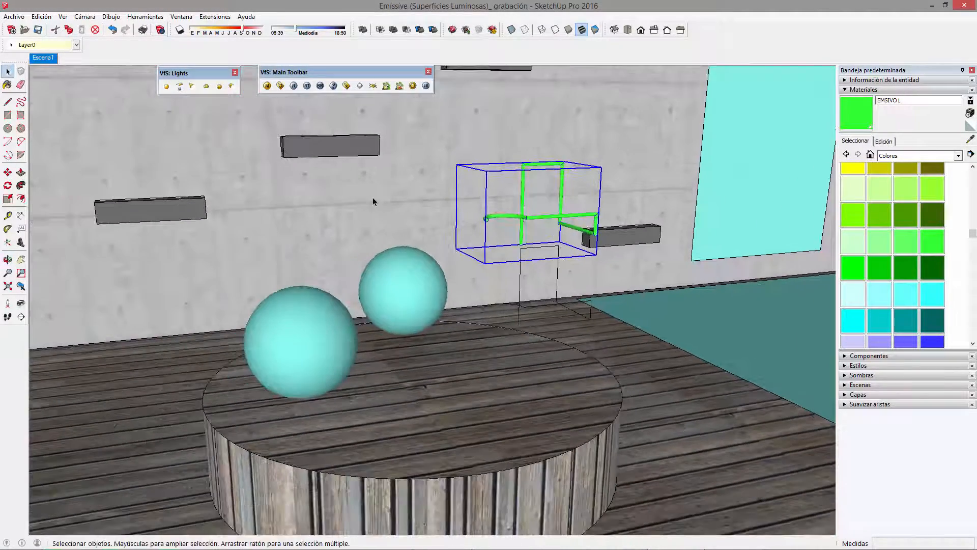
- Open the V-Ray material editor on EMSIVO1, collapse its parameter sections and enlarge the window to show the whole materials list
left_click(280, 86)
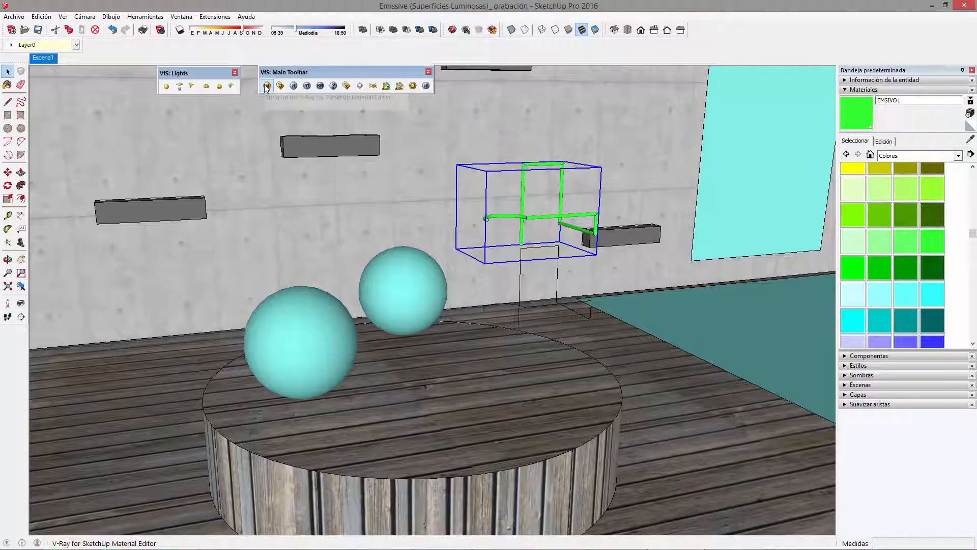
left_click(393, 144)
left_click(146, 204)
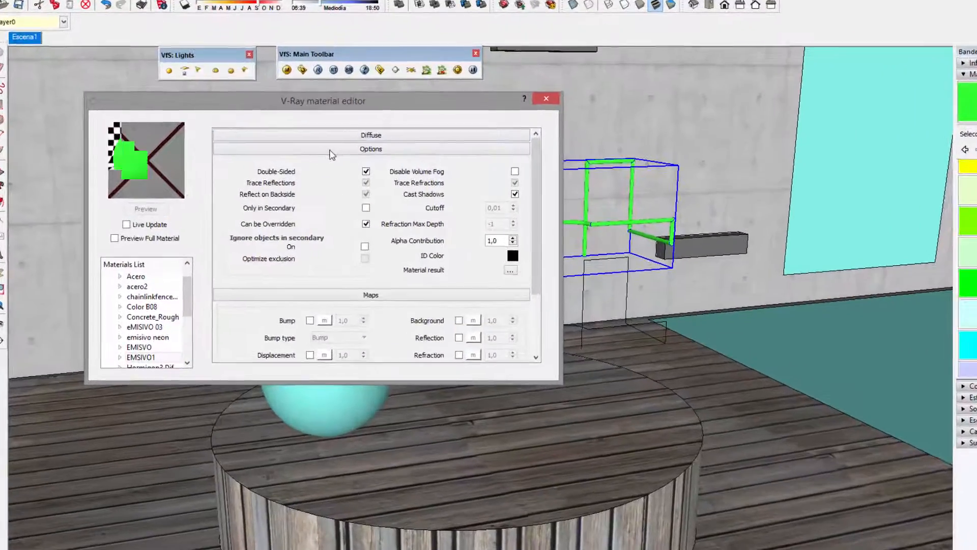
left_click(316, 150)
left_click(243, 160)
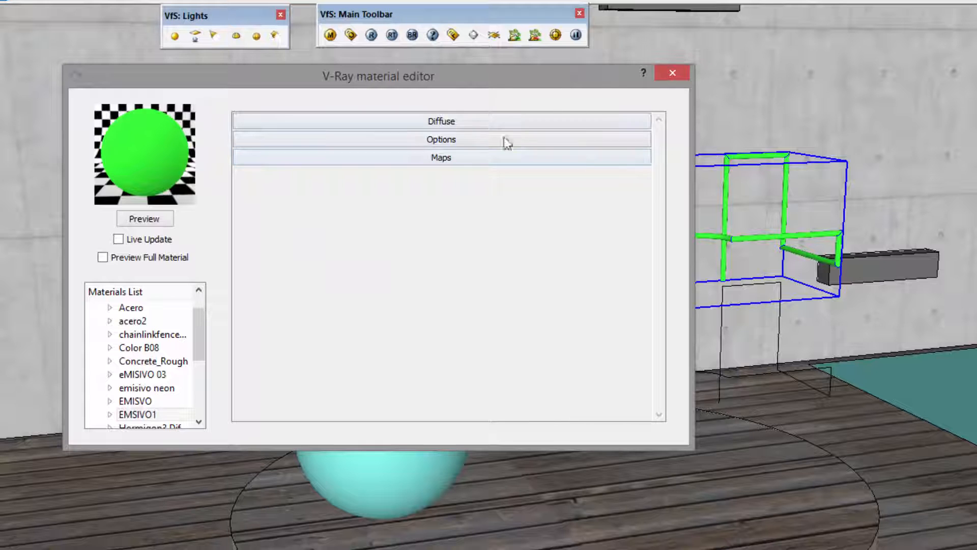
left_click_drag(546, 87, 455, 187)
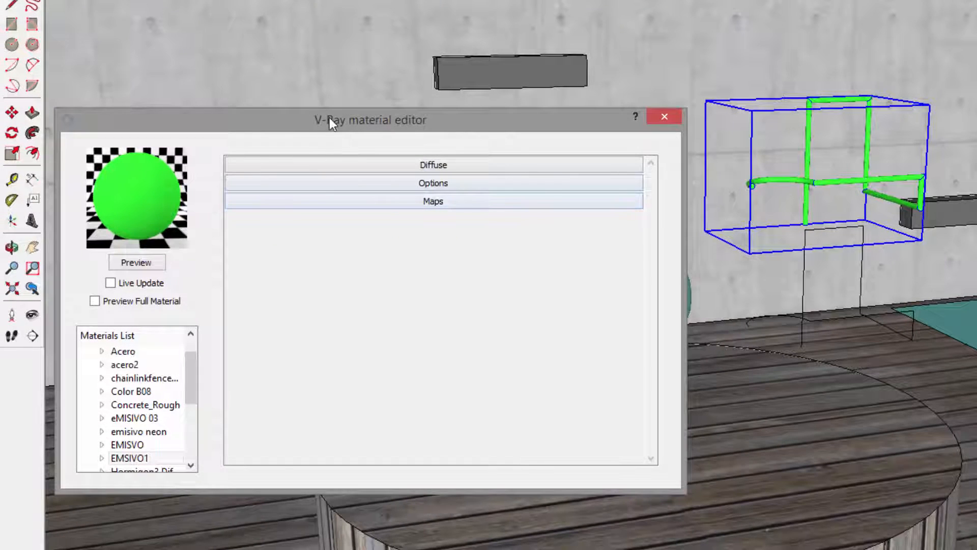
left_click_drag(328, 118, 344, 78)
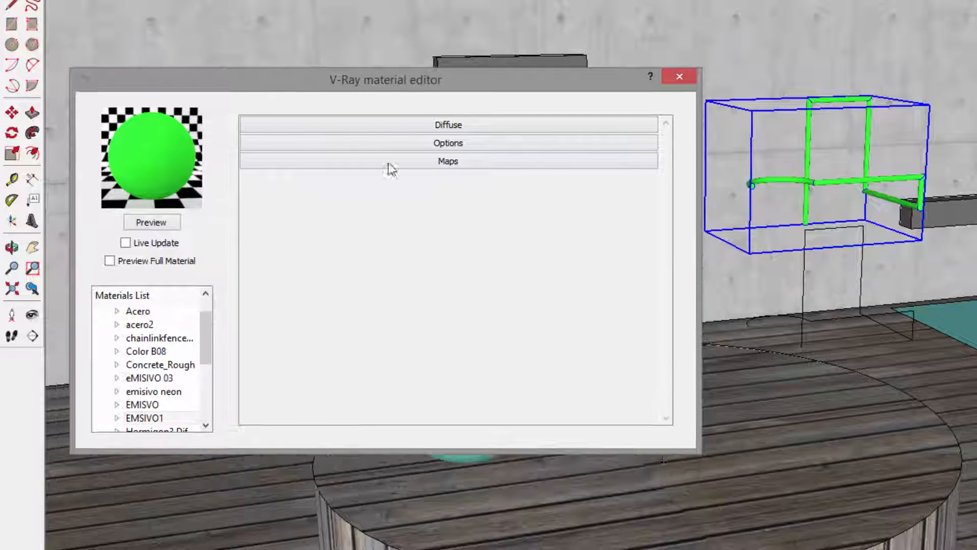
left_click_drag(701, 464, 787, 549)
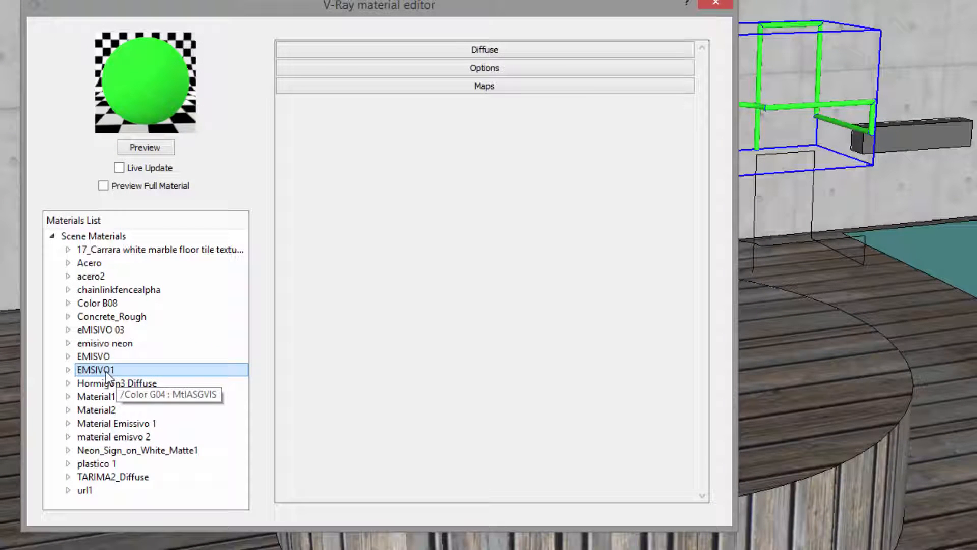
- Add an Emissive layer to the EMSIVO1 material
right_click(105, 371)
mouse_move(137, 382)
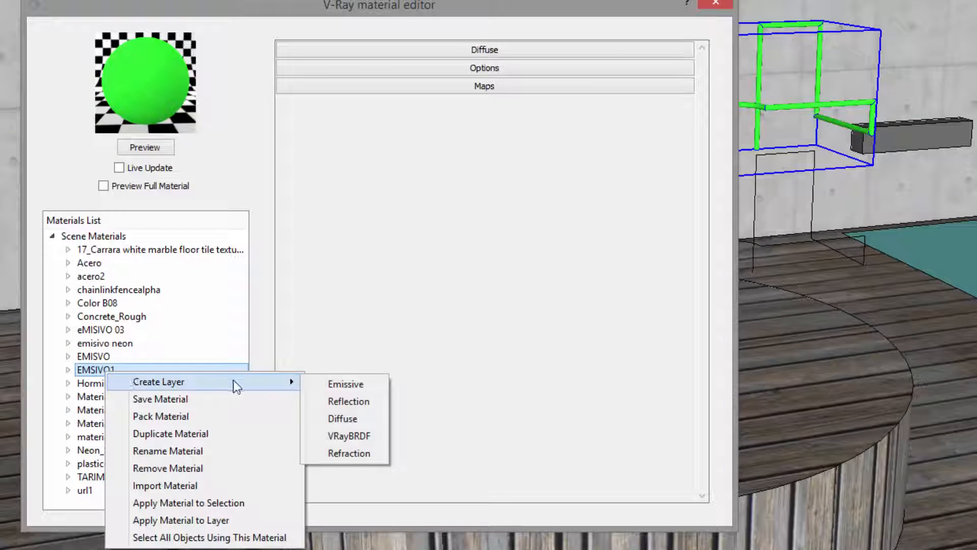
left_click(351, 384)
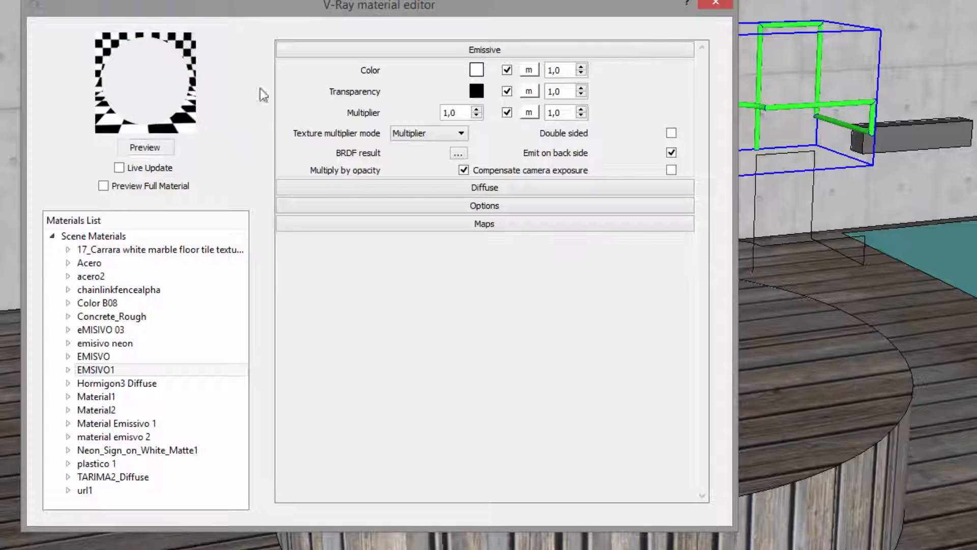
- Check the Diffuse colour settings of the EMSIVO1 material and collapse that section again
left_click(387, 189)
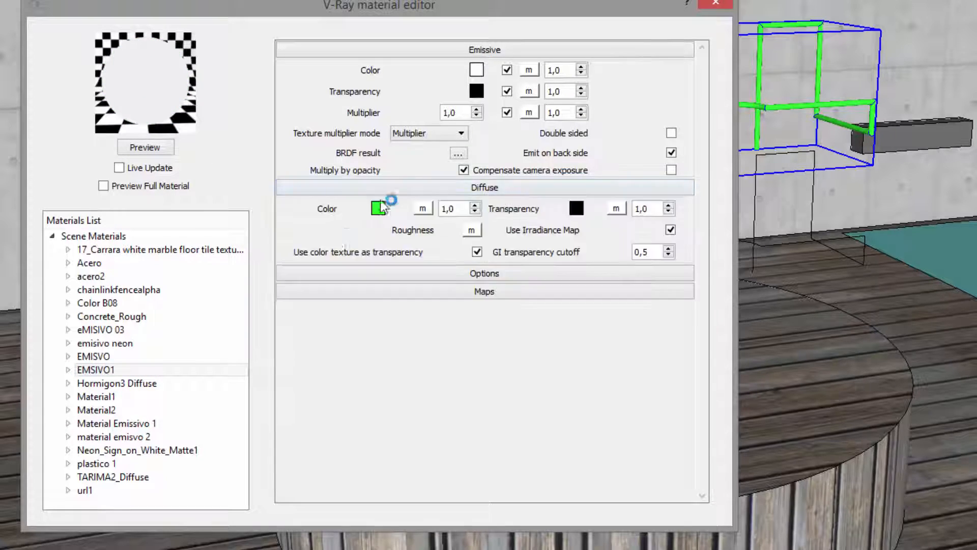
left_click(883, 149)
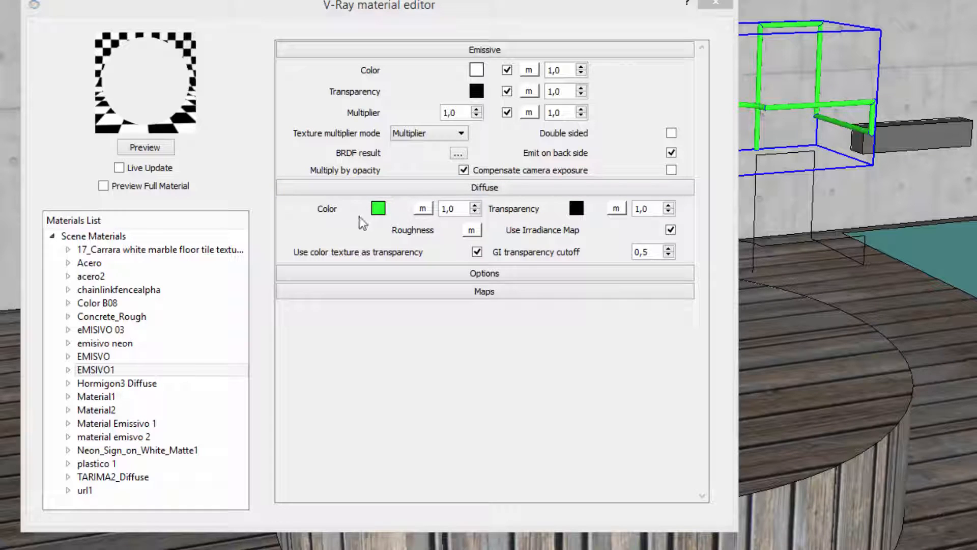
left_click(462, 188)
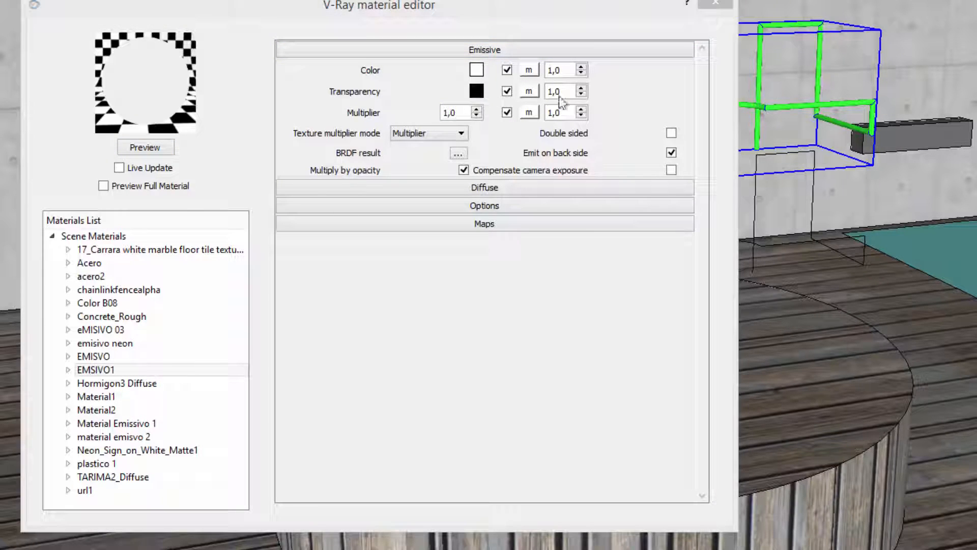
left_click(486, 190)
left_click(486, 188)
- Preview EMSIVO1 with an emissive multiplier of 5, and raise the multiplier to 10 with a fresh preview
left_click_drag(455, 113, 435, 106)
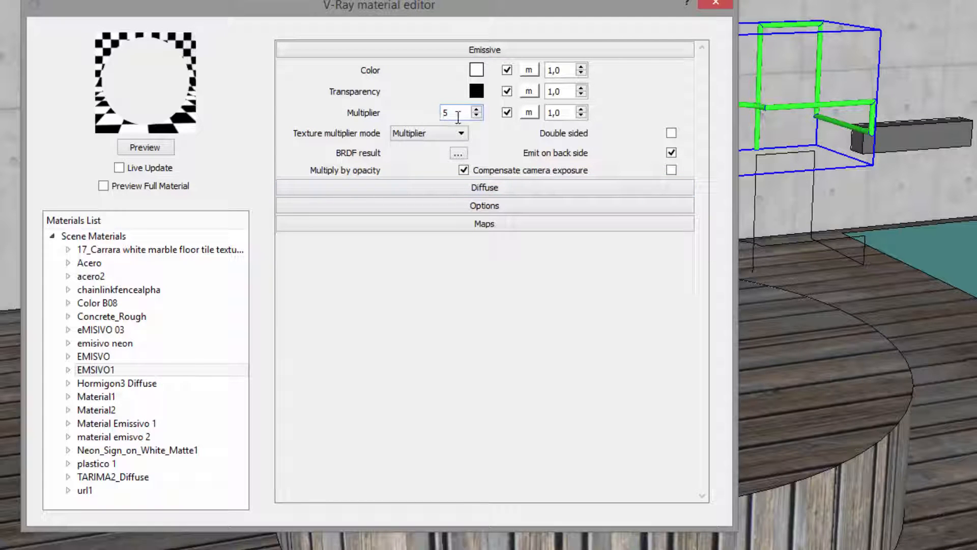
left_click(166, 147)
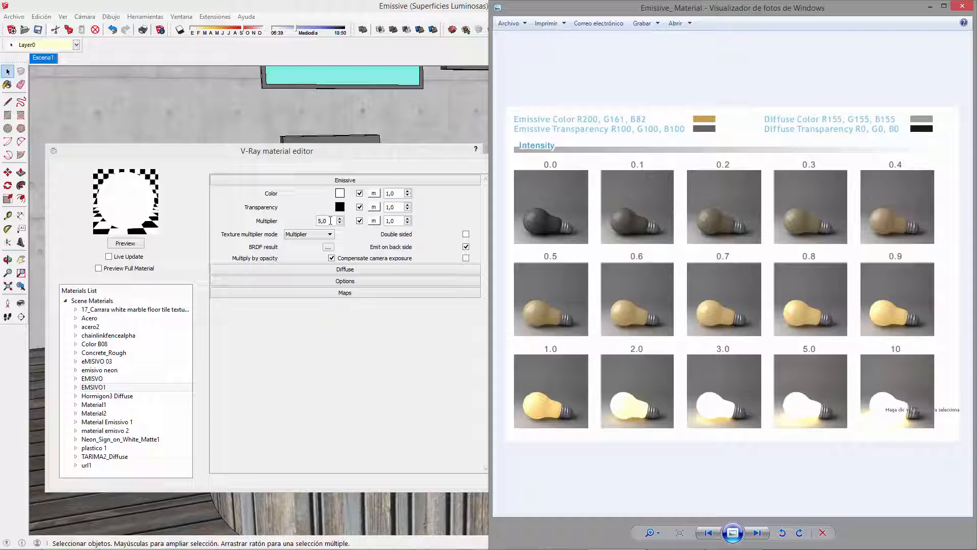
left_click_drag(330, 221, 310, 221)
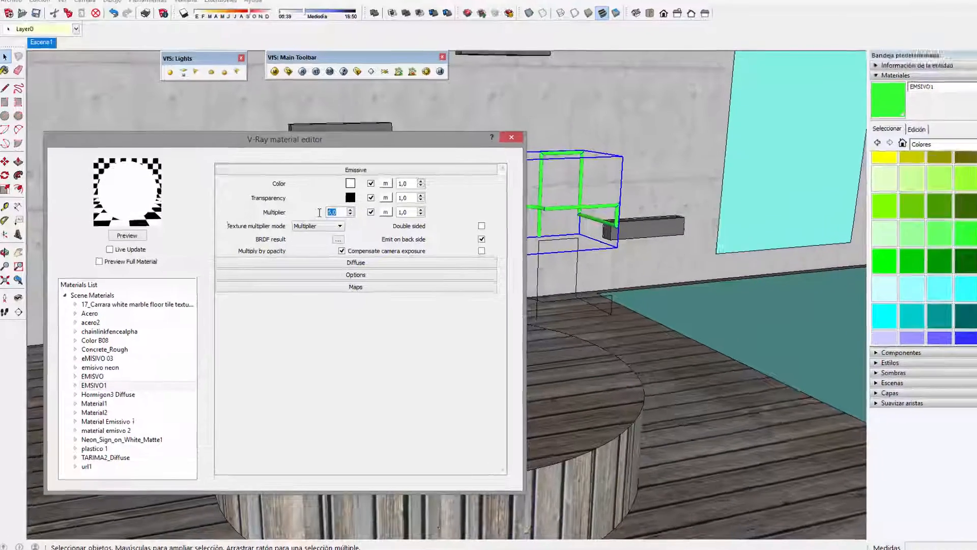
type("10")
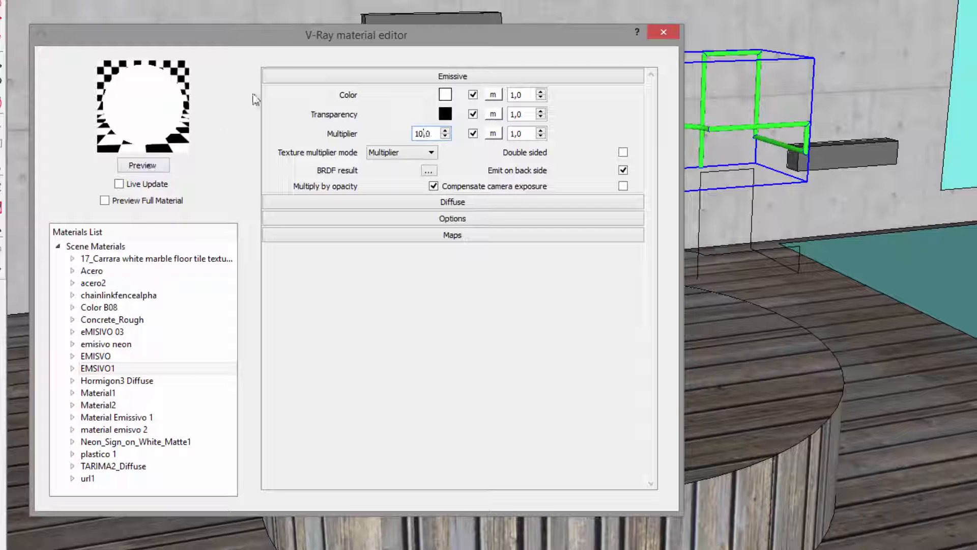
key("Return")
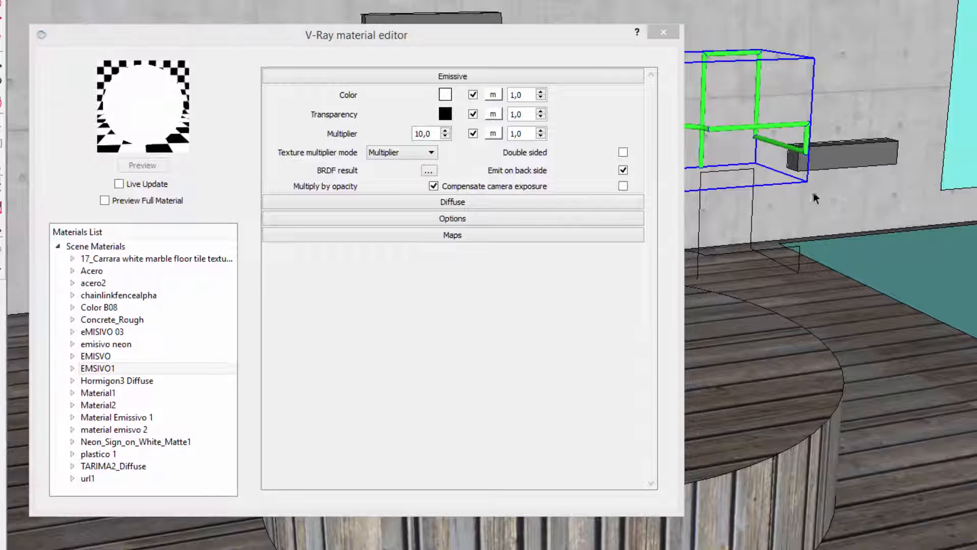
mouse_move(948, 198)
middle_mouse_down()
mouse_move(946, 128)
mouse_move(967, 178)
middle_mouse_up()
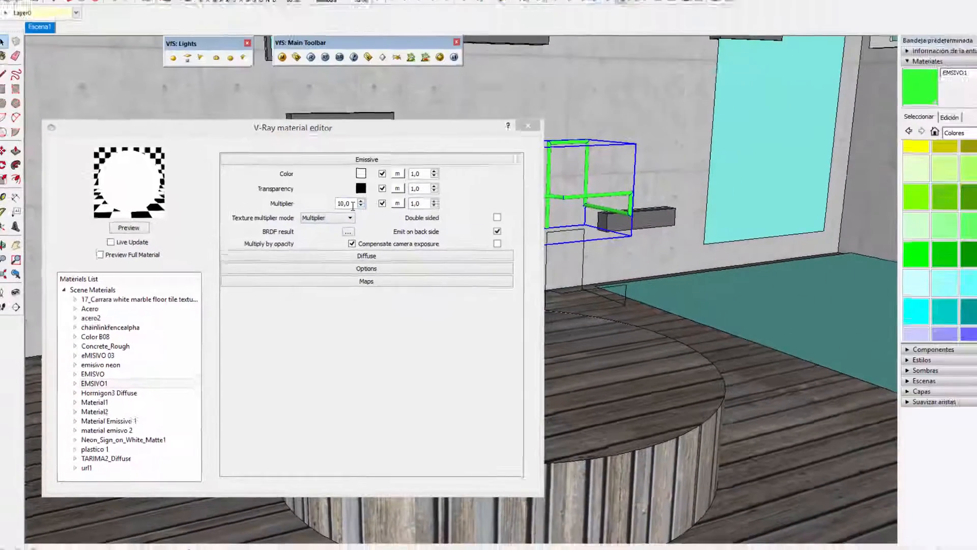
left_click_drag(432, 134, 399, 129)
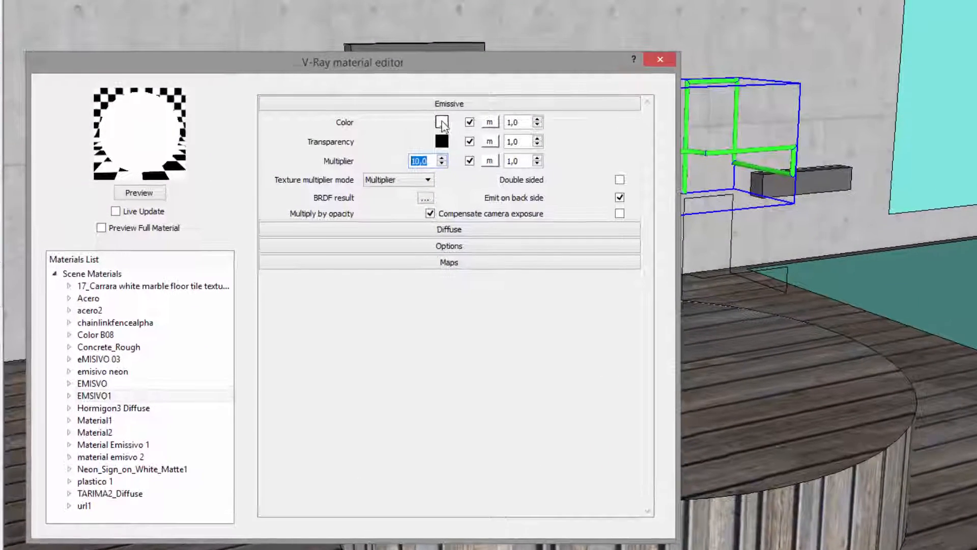
left_click(442, 123)
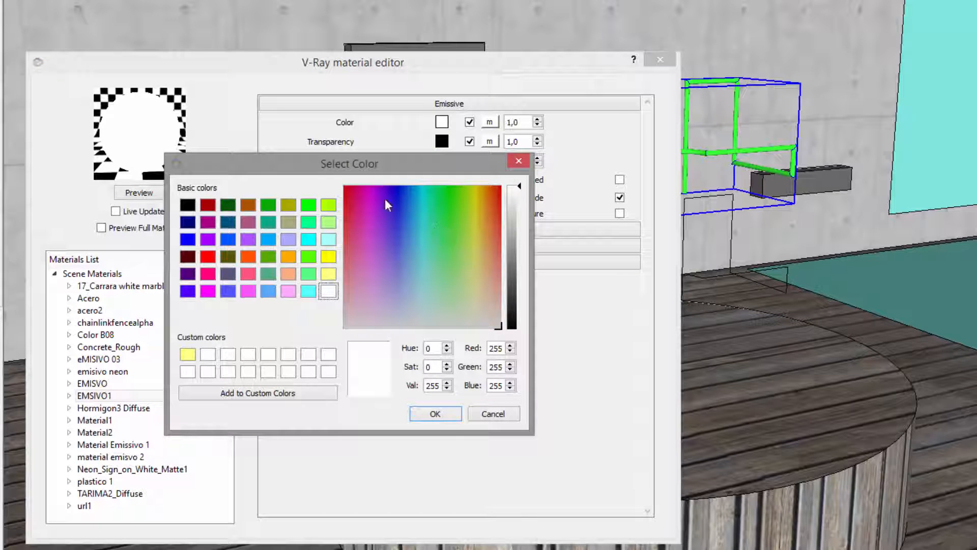
left_click(488, 414)
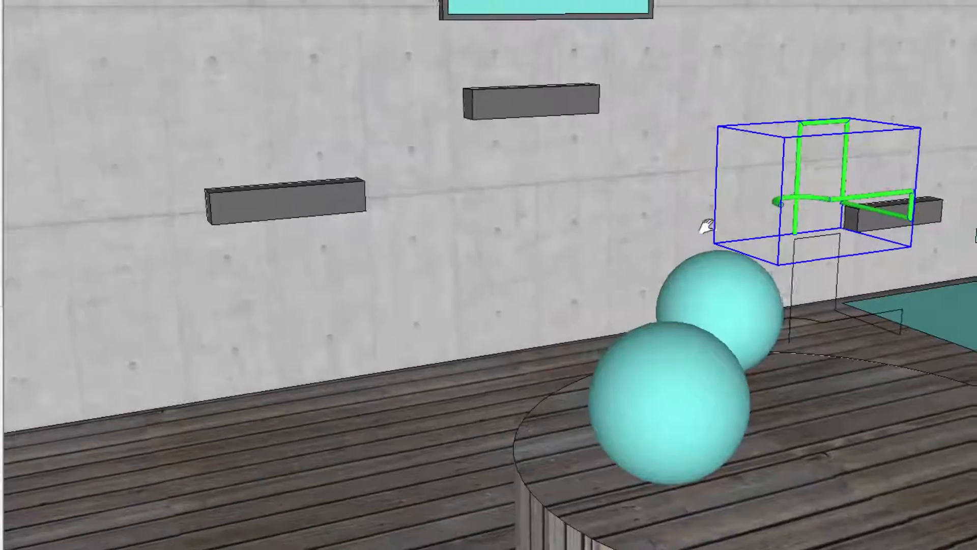
- Make the wall lamp just below the framed picture a unique component
mouse_move(705, 225)
middle_mouse_down("shift")
mouse_move(786, 254)
mouse_move(818, 308)
mouse_move(800, 207)
mouse_move(784, 190)
middle_mouse_up("shift")
scroll(705, 195, "up", 3)
left_click(695, 195)
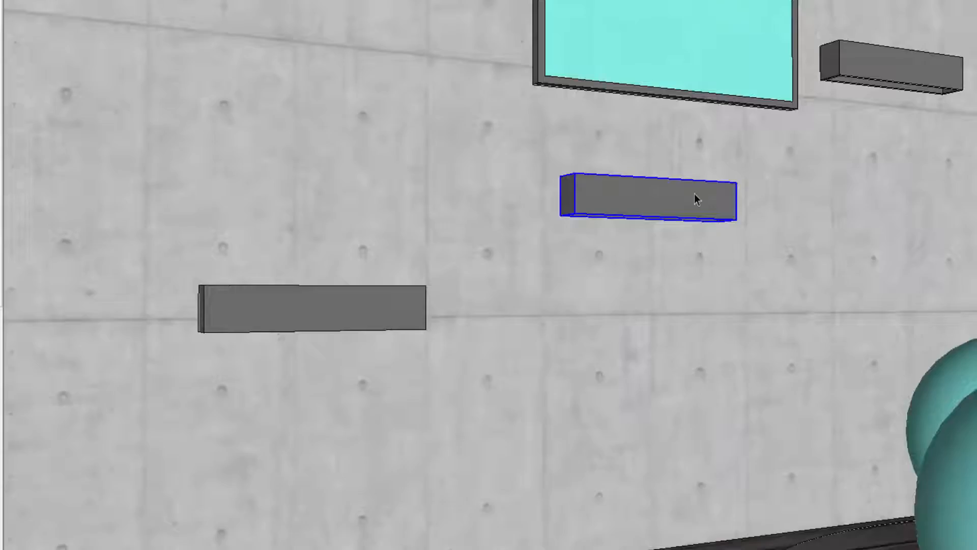
mouse_move(614, 242)
middle_mouse_down()
mouse_move(667, 149)
mouse_move(711, 161)
mouse_move(516, 229)
middle_mouse_up()
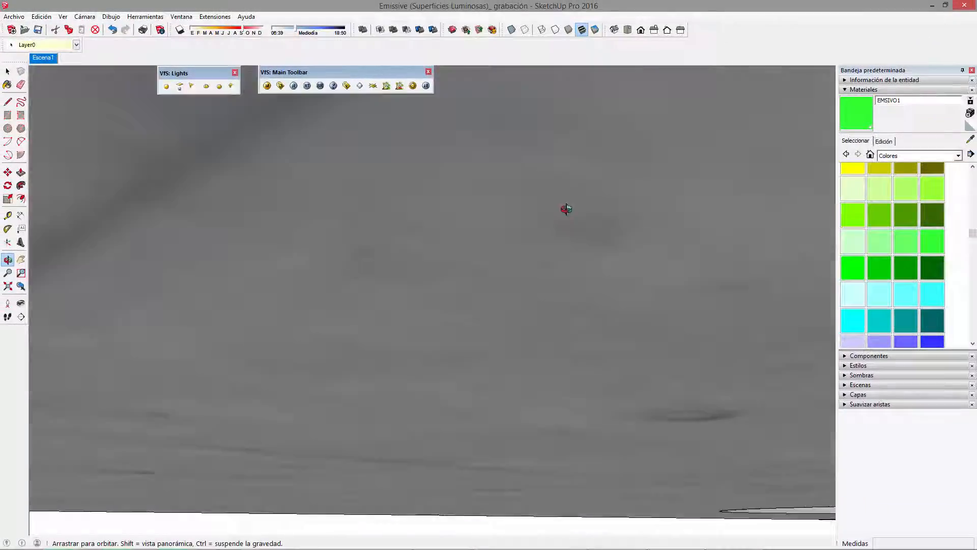
middle_click_drag(416, 261, 495, 292)
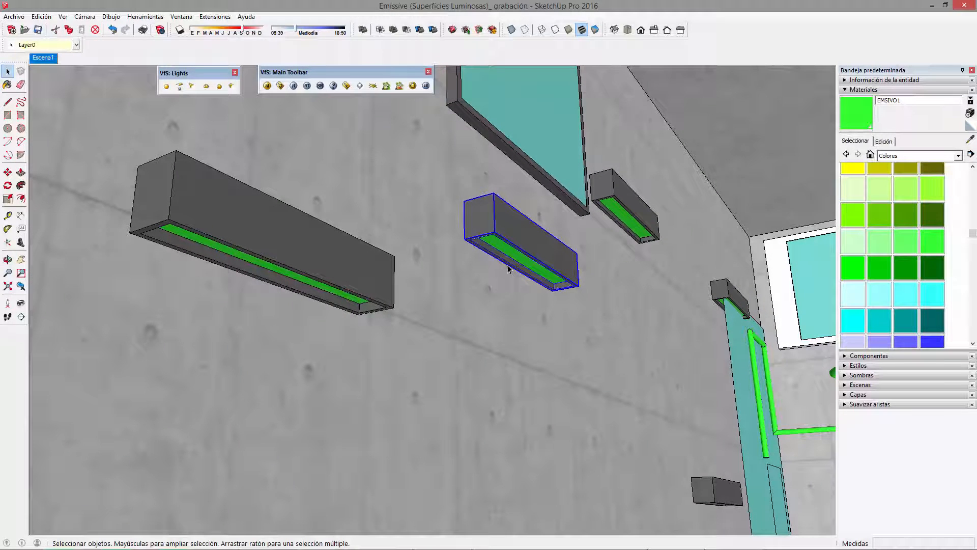
right_click(520, 247)
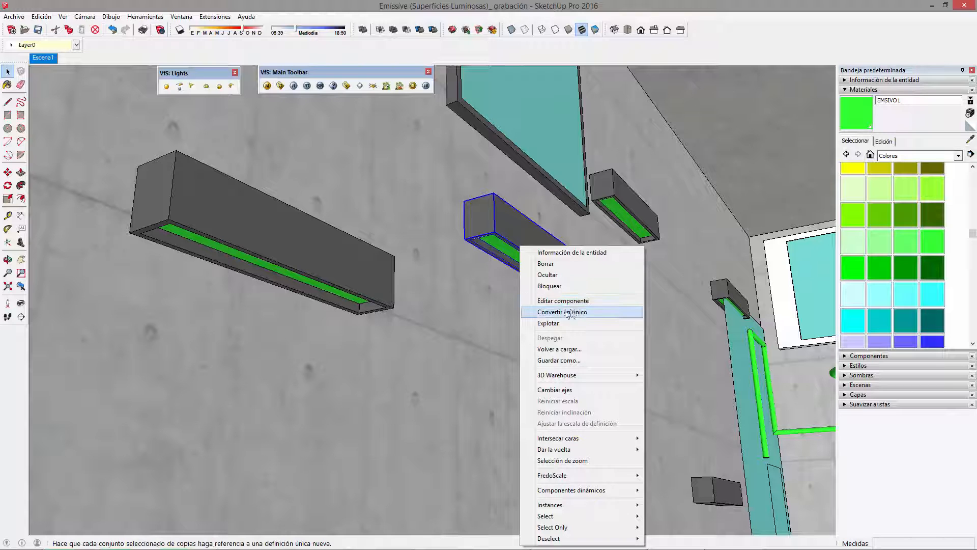
left_click(579, 312)
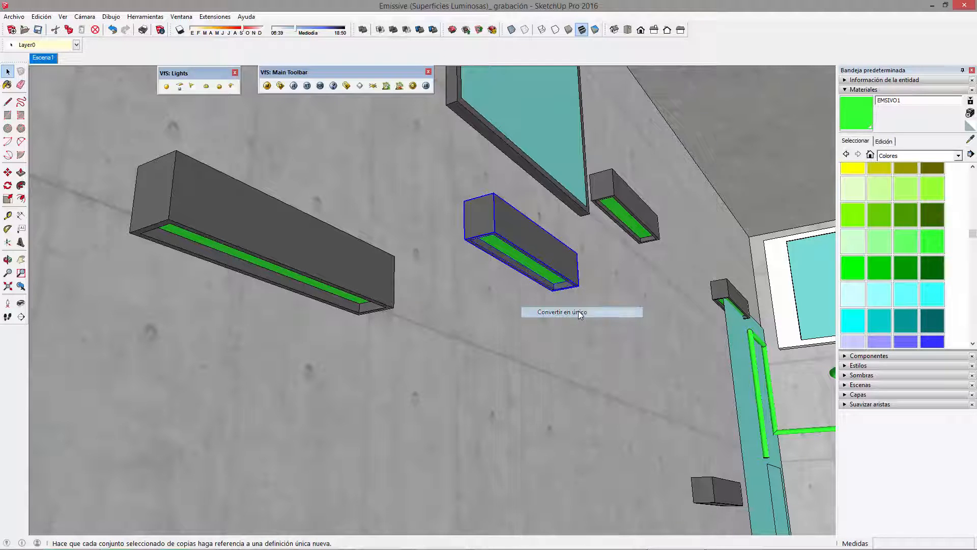
- Open the unique wall lamp for editing and make the component nested inside it unique as well
double_click(536, 263)
left_click(533, 271)
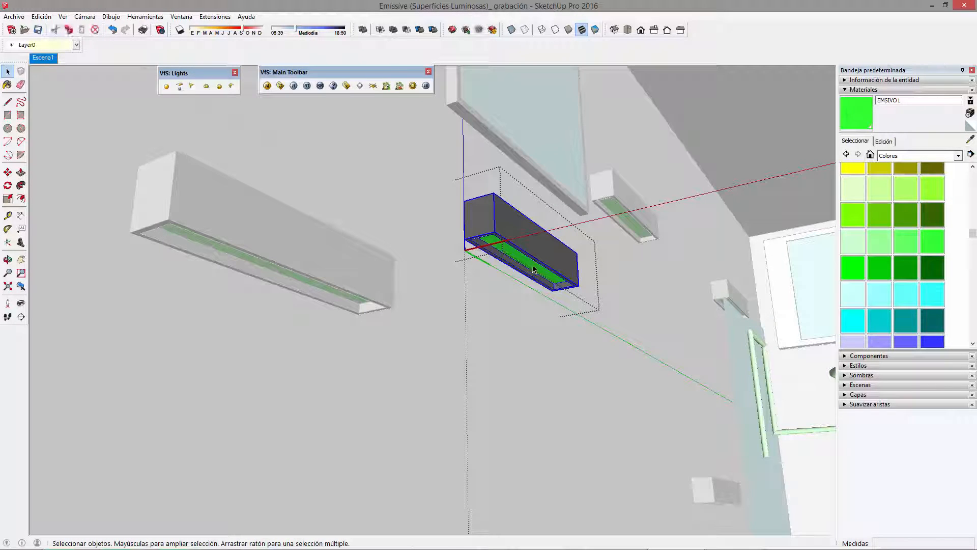
right_click(532, 271)
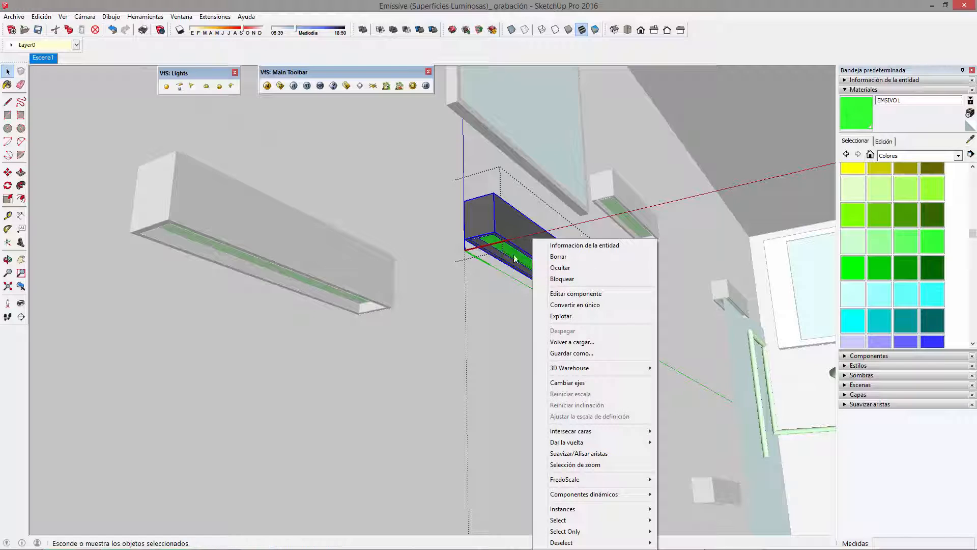
left_click(565, 229)
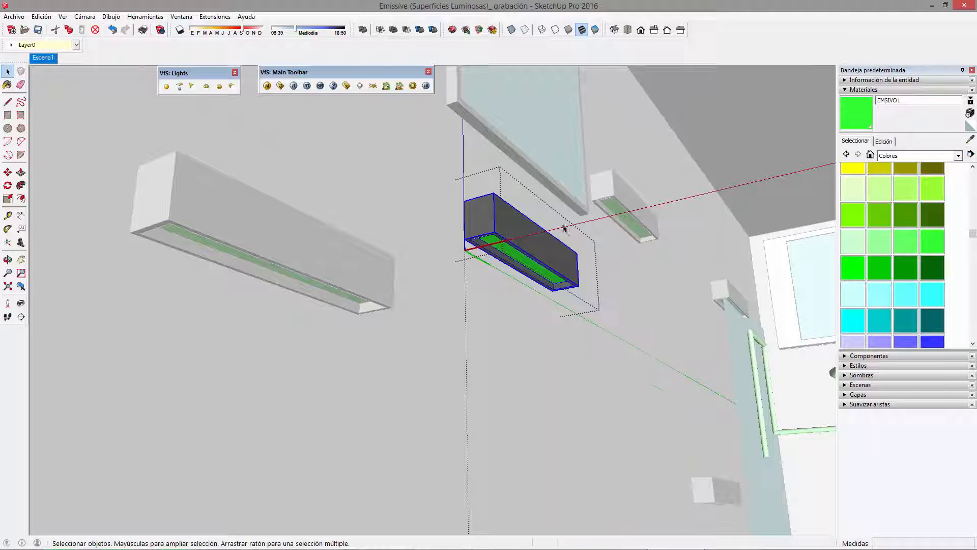
right_click(543, 247)
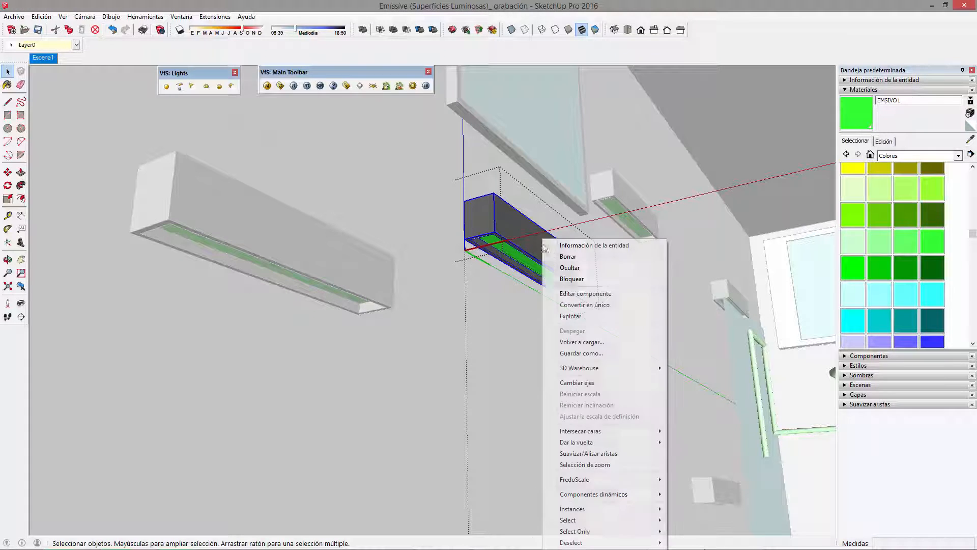
left_click(607, 305)
- Paint the luminous underside face of the lamp's nested component with the magenta Color K04 from the Colores collection
double_click(539, 267)
left_click(538, 271)
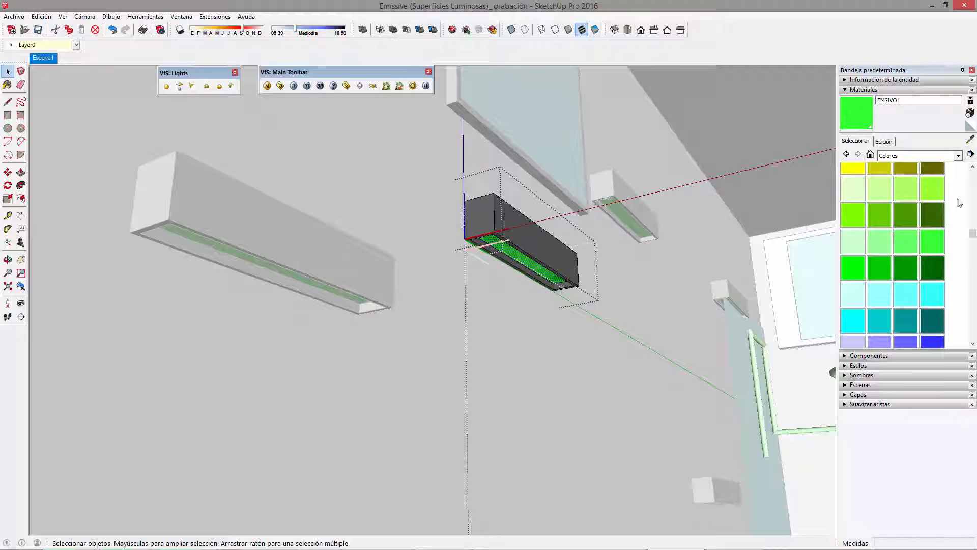
left_click_drag(972, 233, 969, 286)
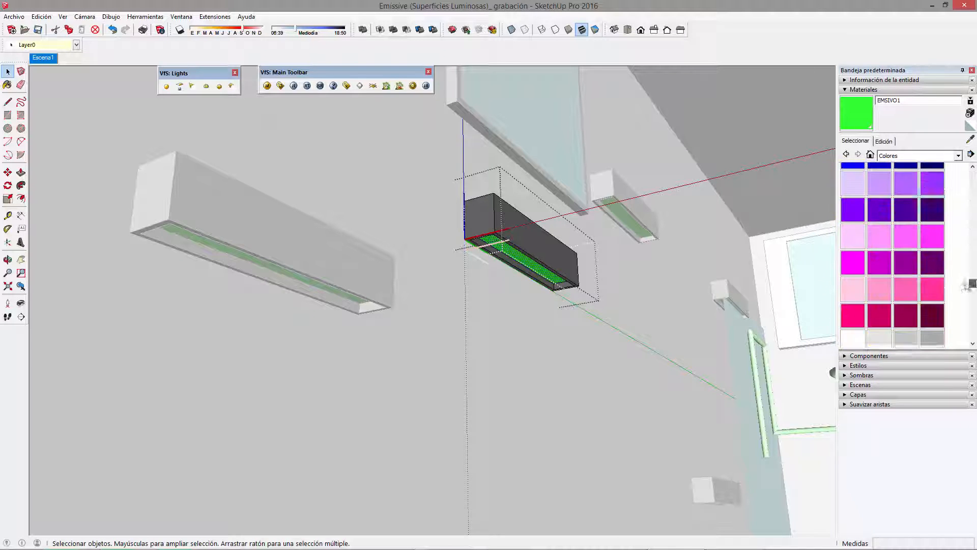
left_click(933, 183)
left_click(932, 236)
left_click(556, 271)
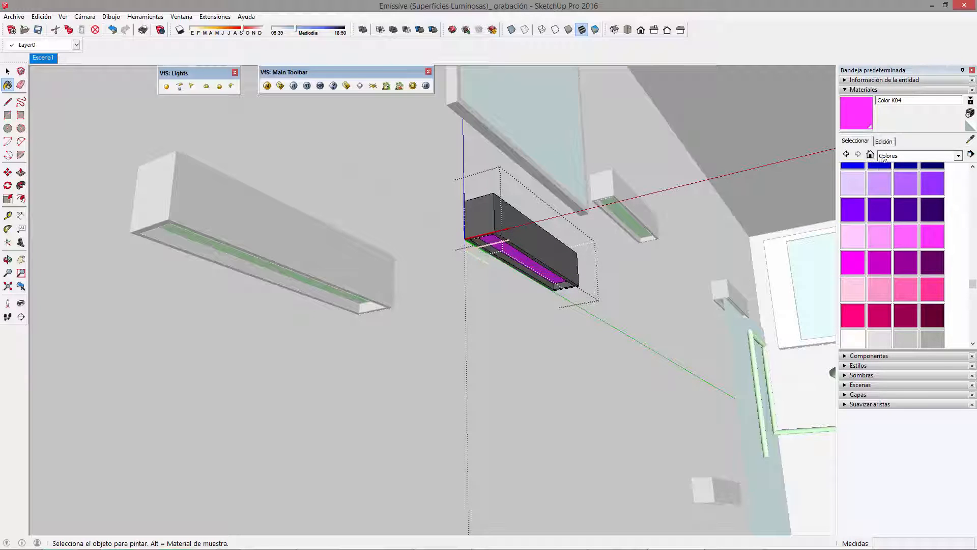
- Rename the magenta material EMISVO VERDE and leave the lamp's component editing
left_click_drag(907, 102, 877, 100)
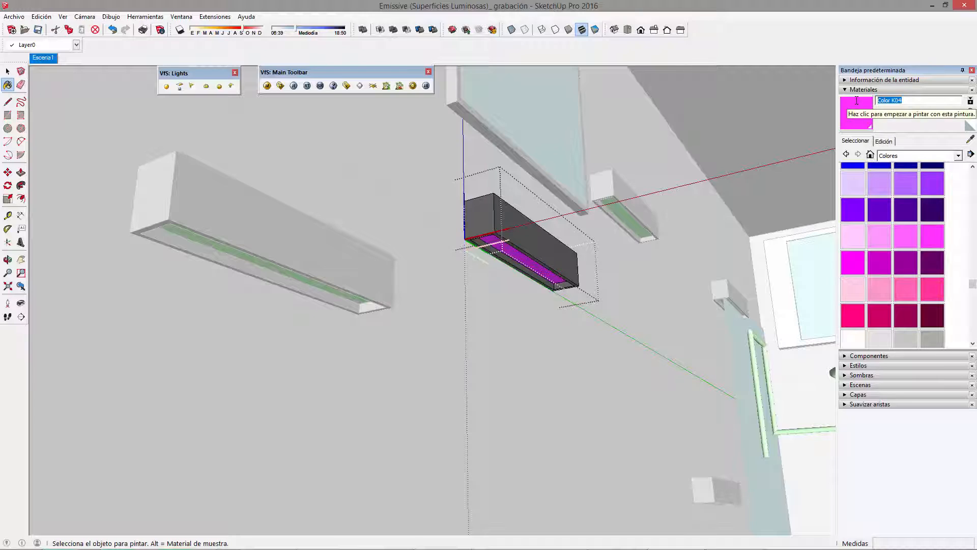
type("EMISVO VERDE")
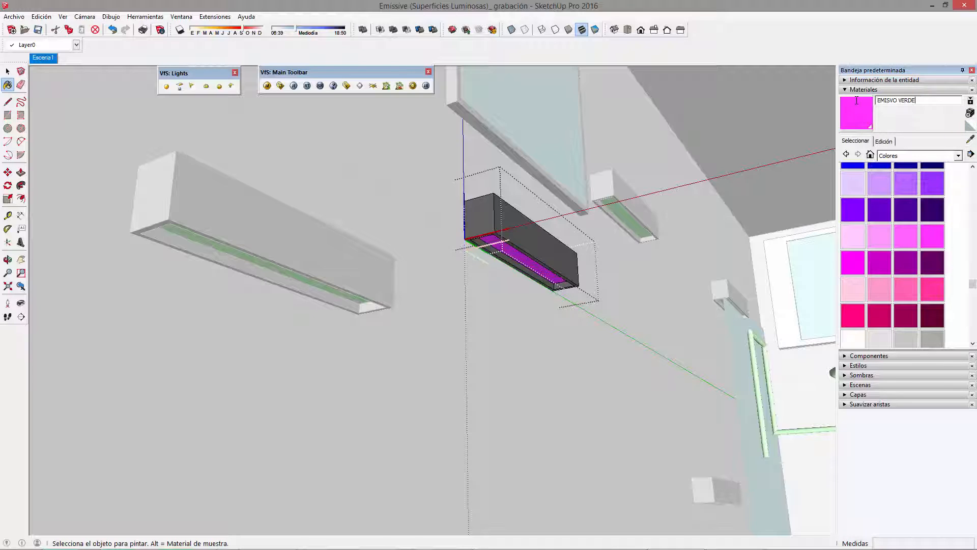
mouse_move(660, 206)
middle_mouse_down()
mouse_move(585, 265)
mouse_move(580, 258)
middle_mouse_up()
key("space")
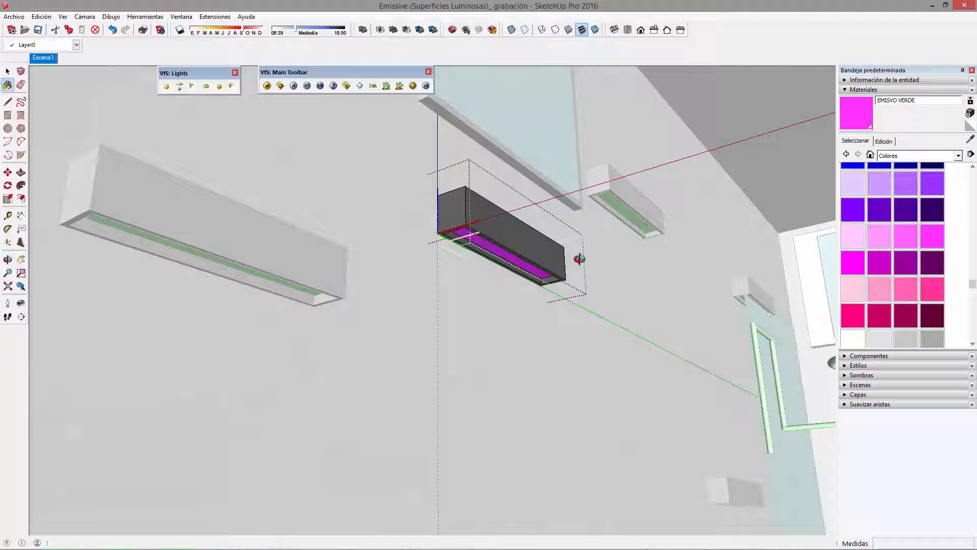
key("Escape")
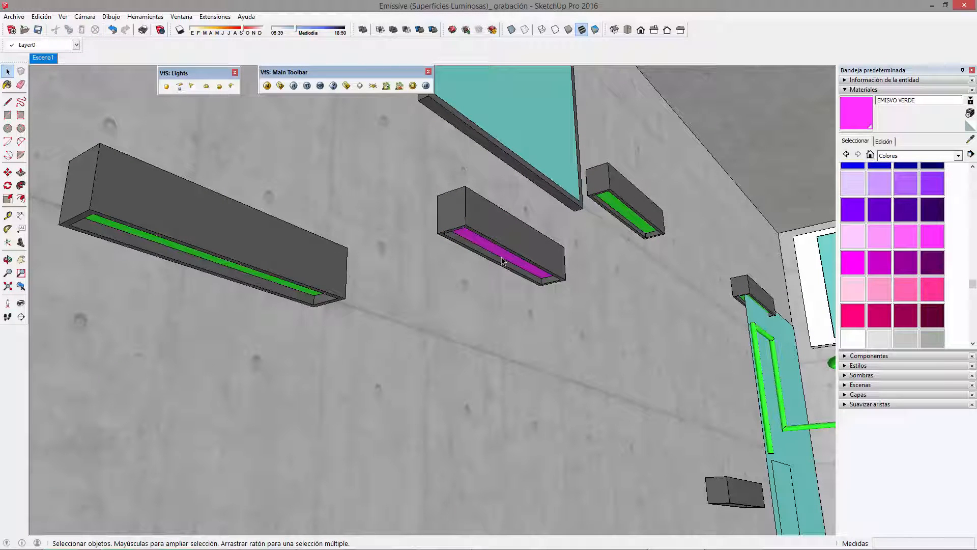
- Preview EMISVO VERDE in the enlarged V-Ray material editor and add an Emissive layer to it
left_click(266, 86)
left_click(54, 113)
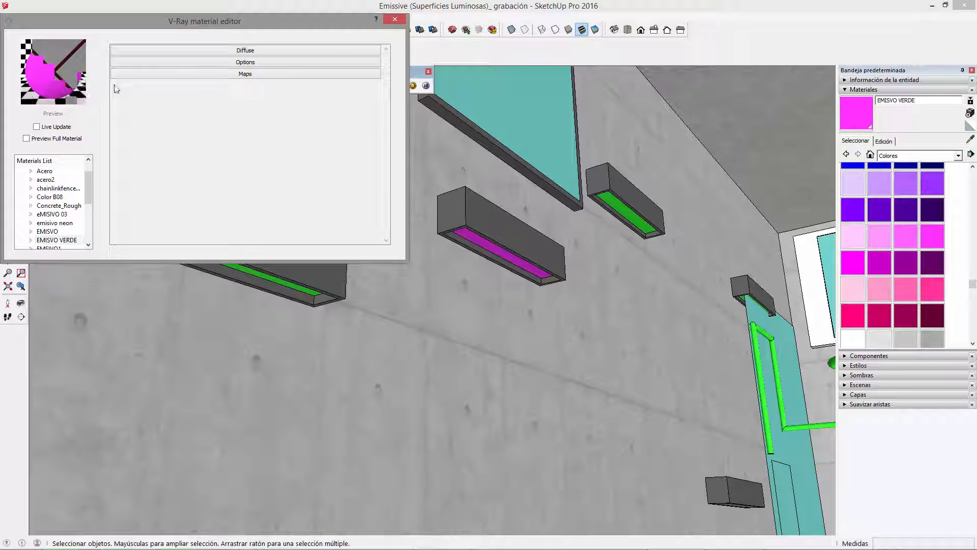
left_click_drag(234, 261, 234, 305)
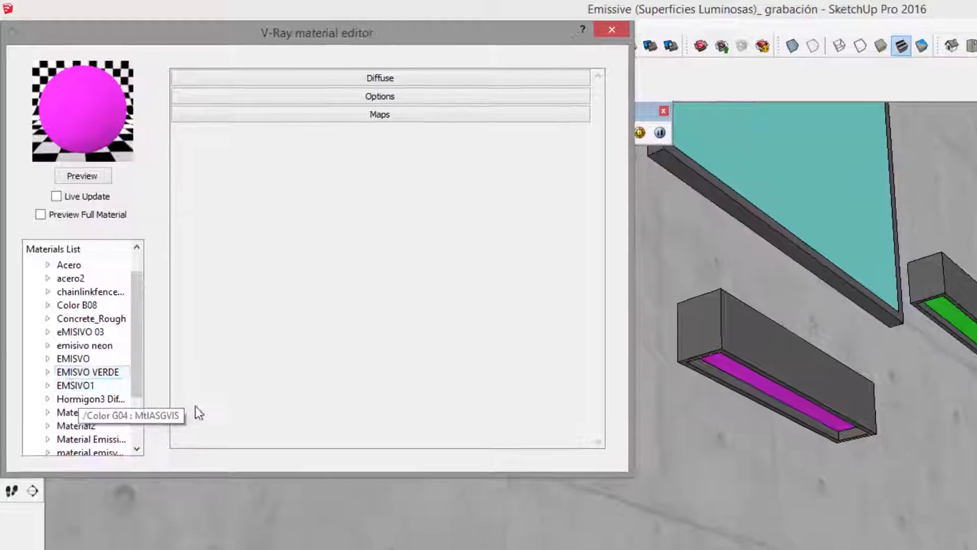
right_click(59, 241)
mouse_move(229, 388)
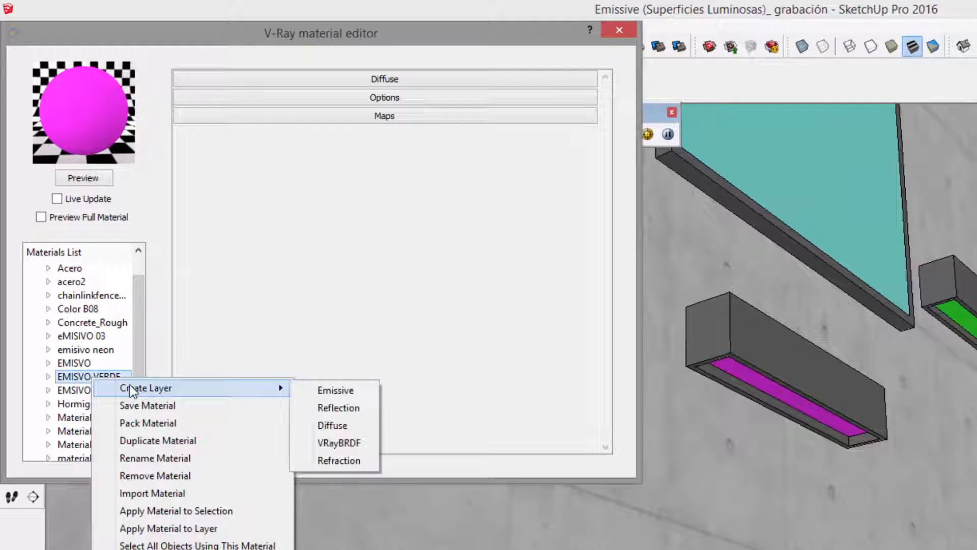
left_click(329, 393)
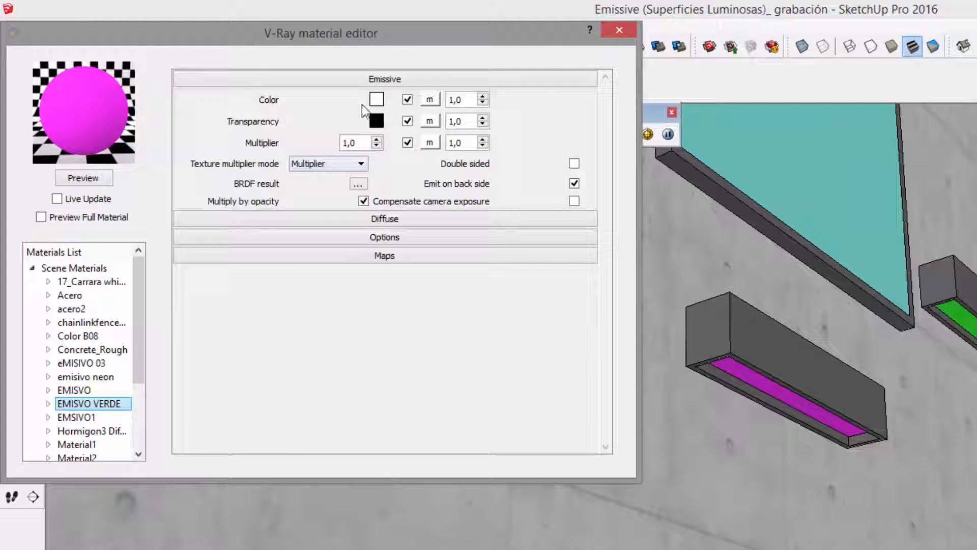
- Set the emissive colour of EMISVO VERDE to green (66, 255, 33) with multiplier 15, preview it and close the material editor
left_click(376, 97)
left_click_drag(435, 172, 433, 149)
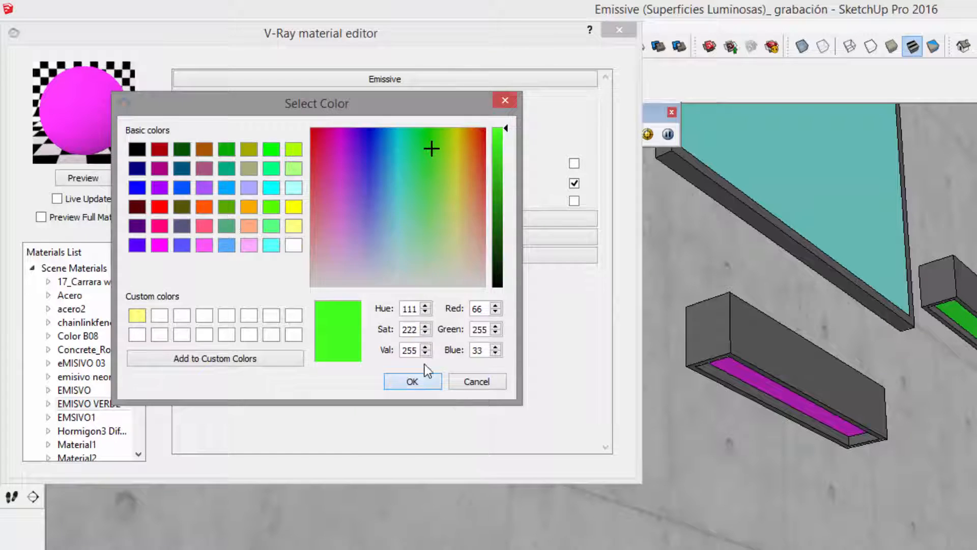
left_click(426, 381)
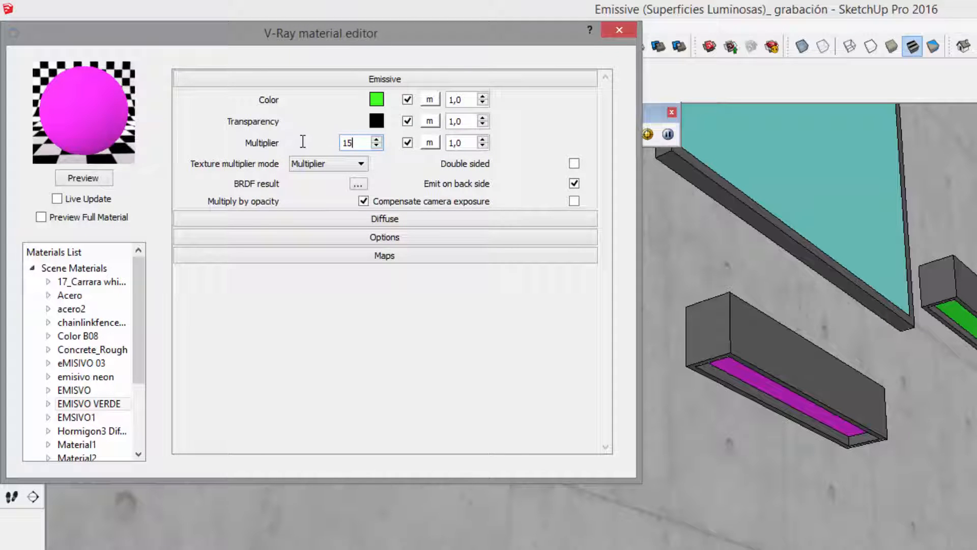
left_click(82, 179)
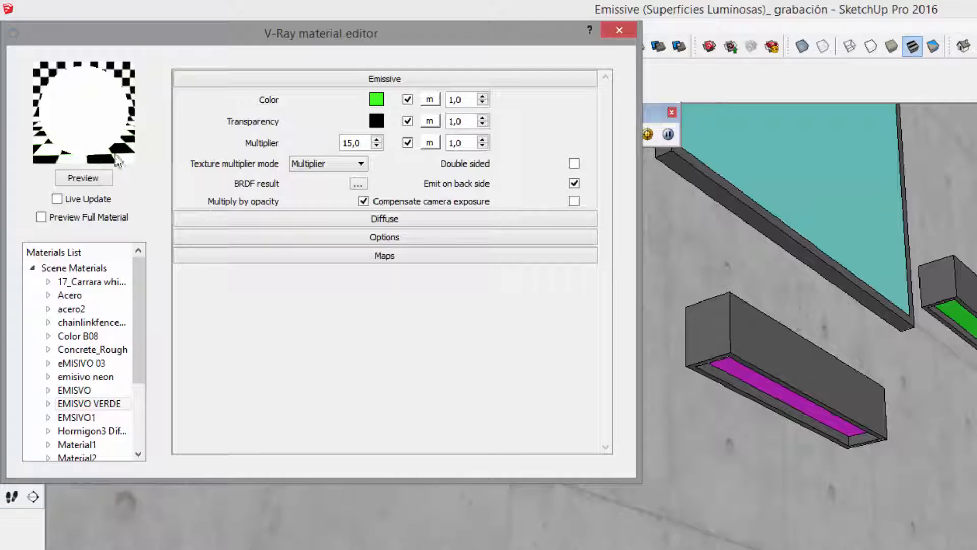
left_click(619, 30)
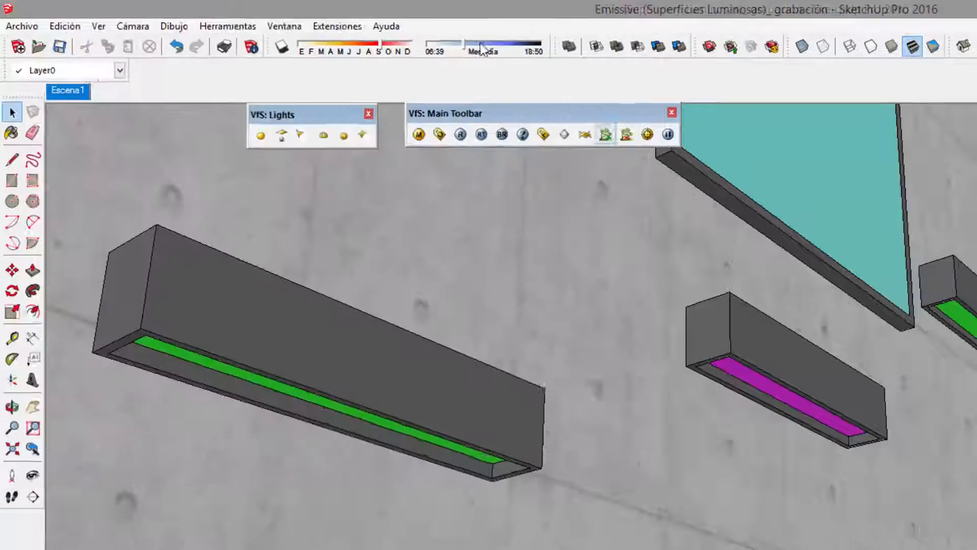
- Render the Escena1 view with V-Ray, inspect the wall lamps' light in the result, and close the render windows
left_click(64, 86)
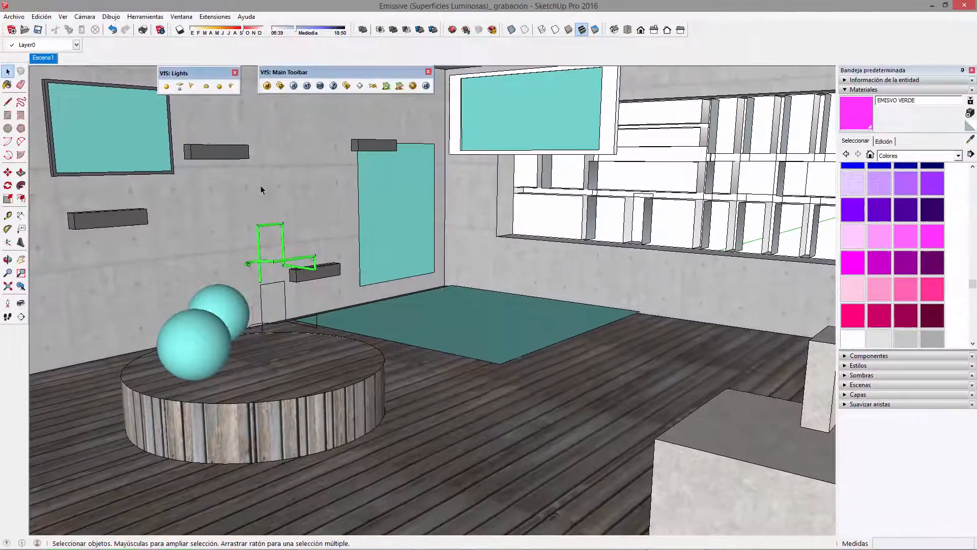
left_click(294, 86)
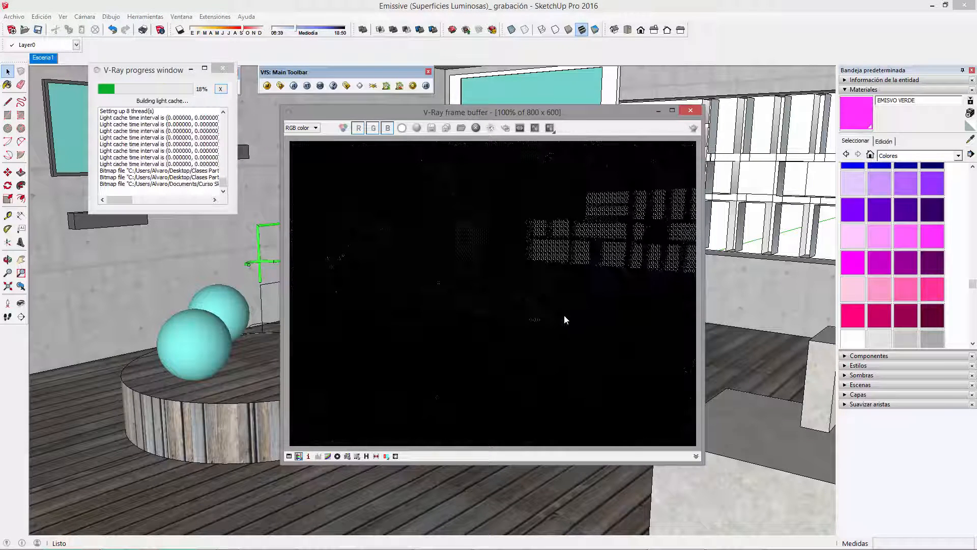
left_click_drag(143, 69, 164, 182)
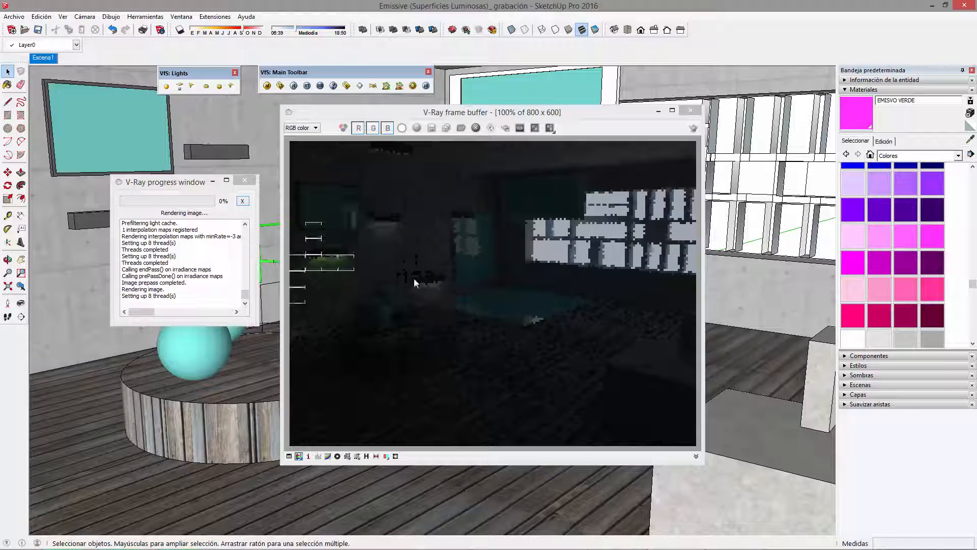
left_click_drag(534, 111, 669, 105)
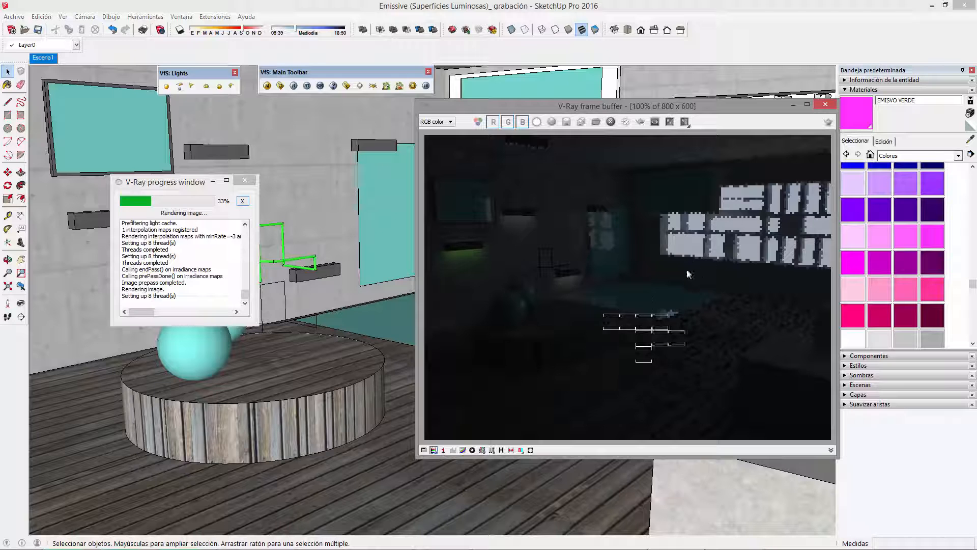
left_click_drag(168, 182, 137, 304)
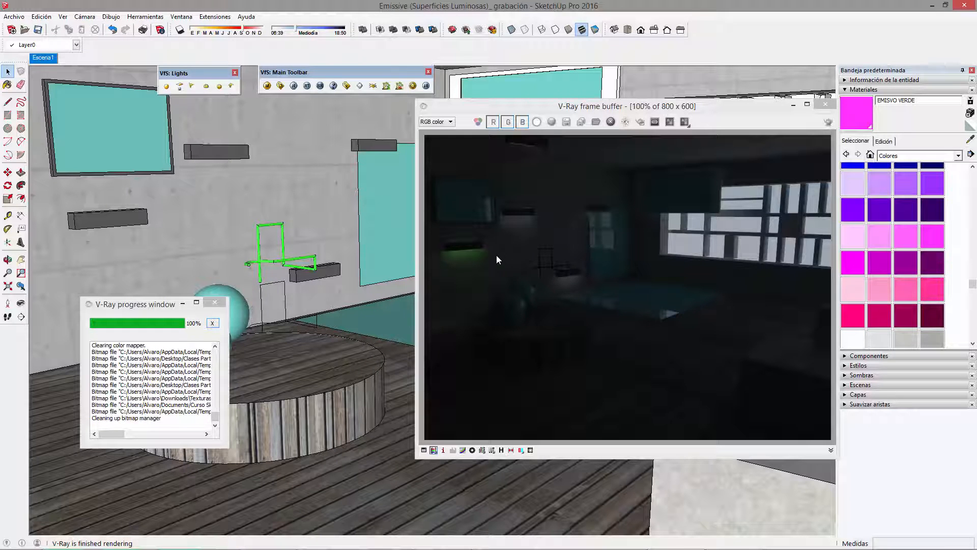
left_click(825, 104)
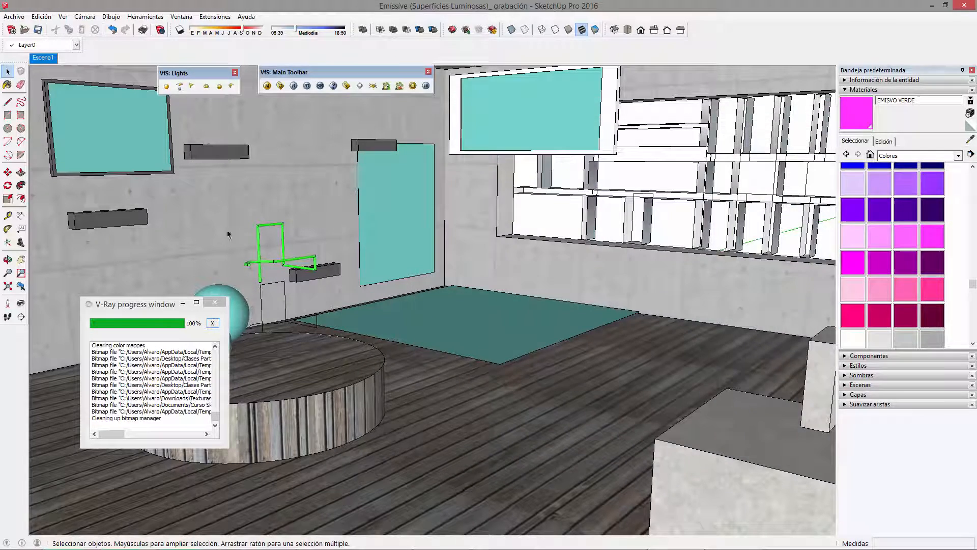
left_click(222, 303)
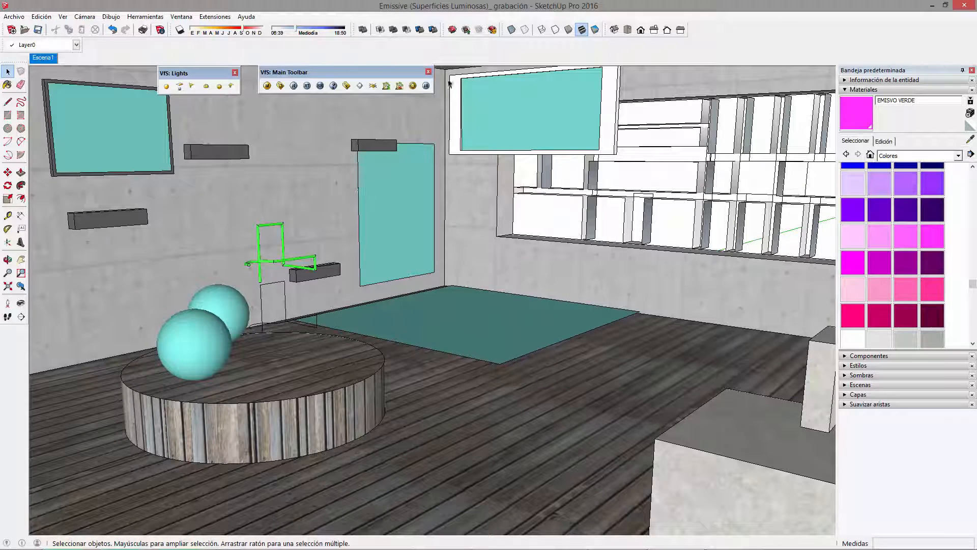
- Sample the neon tube's EMSIVO1 material and display the model in monochrome to check the tube's face orientation
key("b")
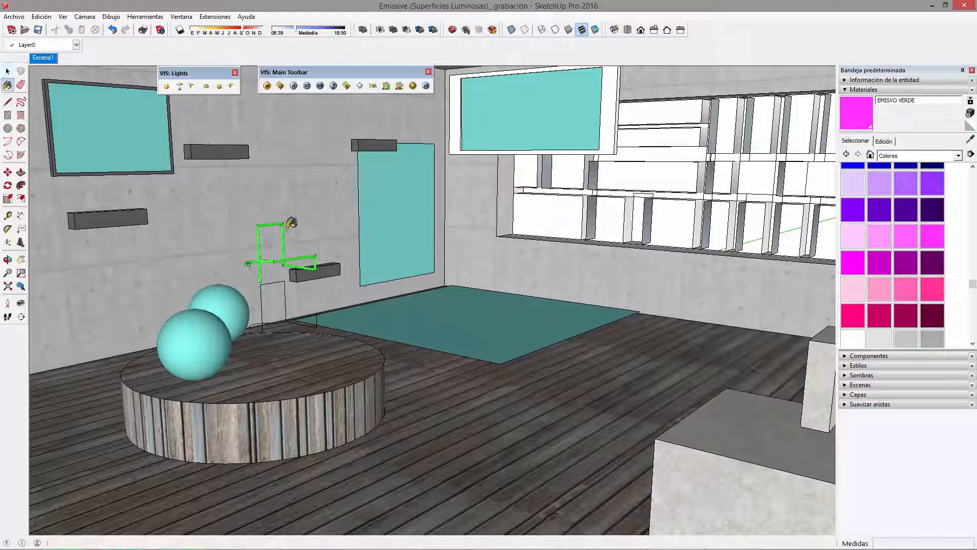
left_click(284, 234, "alt")
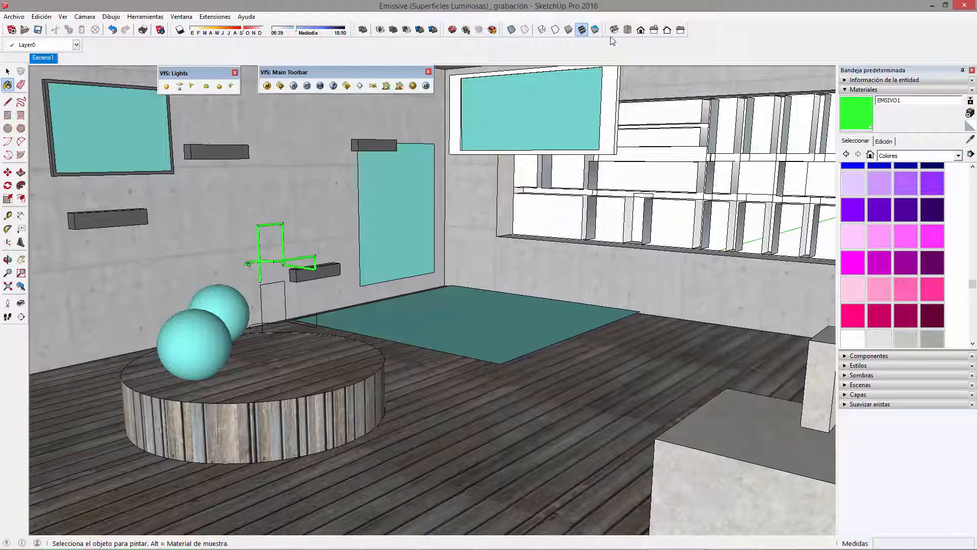
left_click(595, 30)
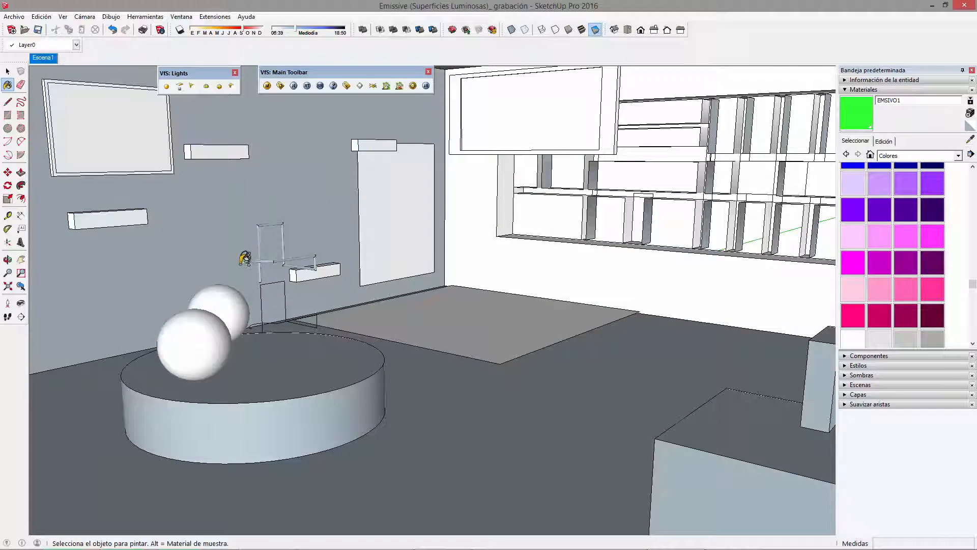
- Reverse all faces of the neon tube inside its group, repaint them with EMSIVO1 in textured display, and leave the group
scroll(246, 257, "up", 6)
key("space")
left_click(285, 230)
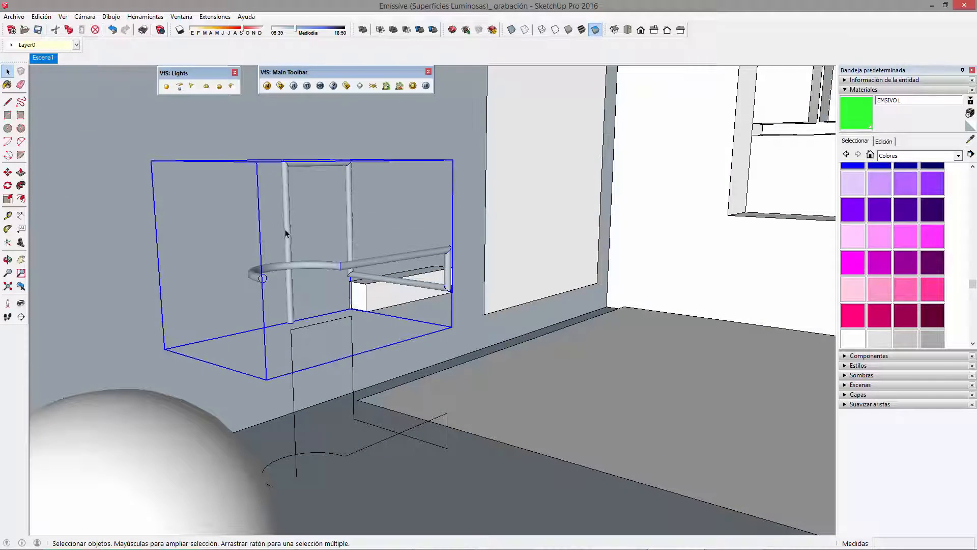
double_click(285, 230)
triple_click(285, 229)
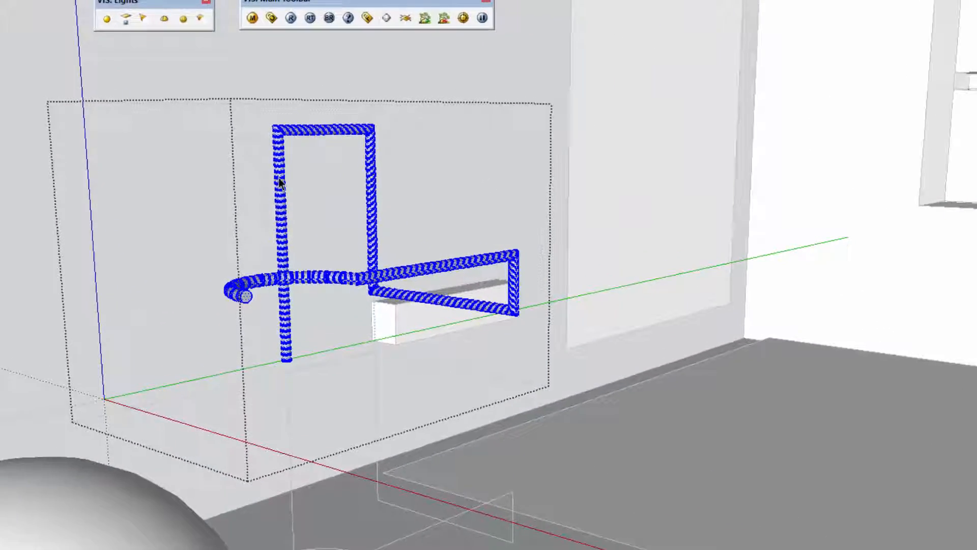
right_click(280, 212)
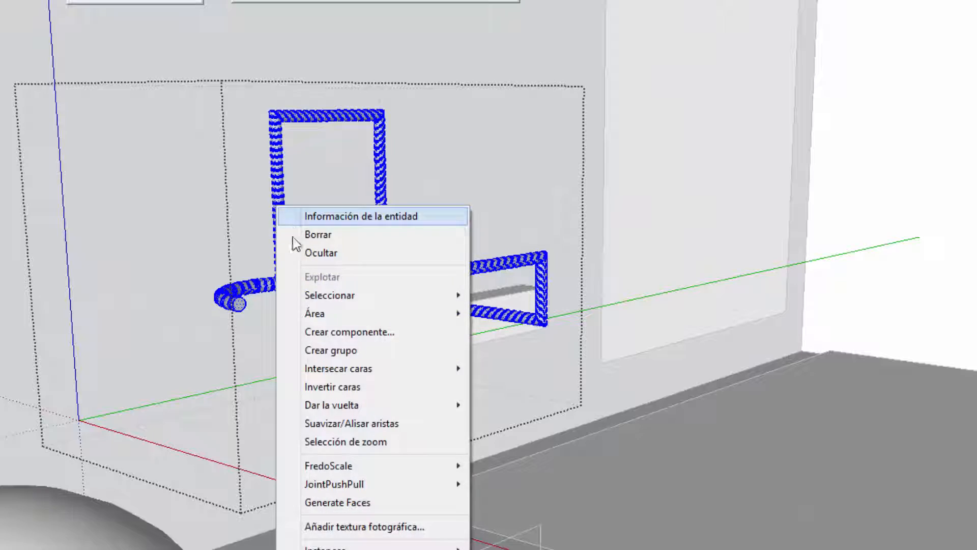
left_click(356, 385)
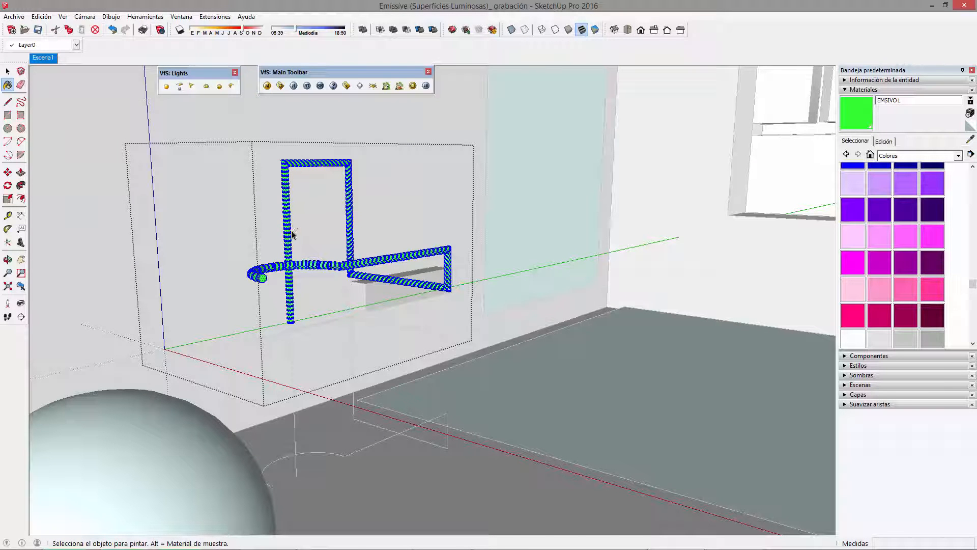
key("space")
left_click(366, 211)
scroll(352, 248, "down", 3)
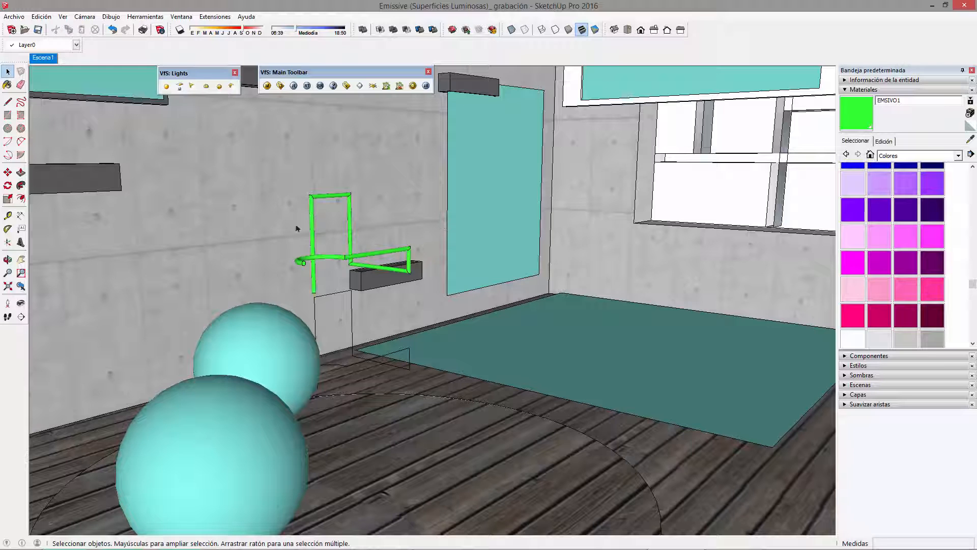
- Check the neon tube's face orientation in monochrome display and restore the textured display
left_click(596, 31)
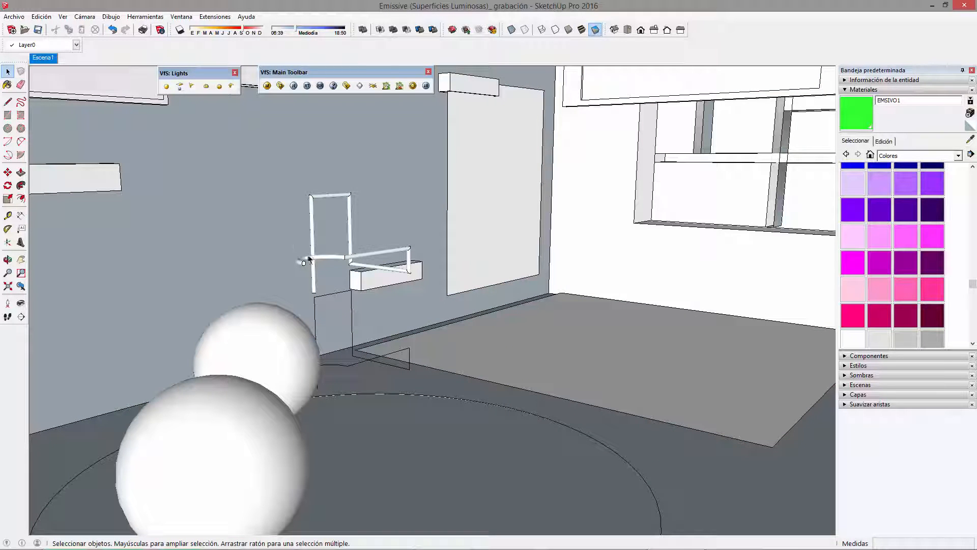
left_click(582, 30)
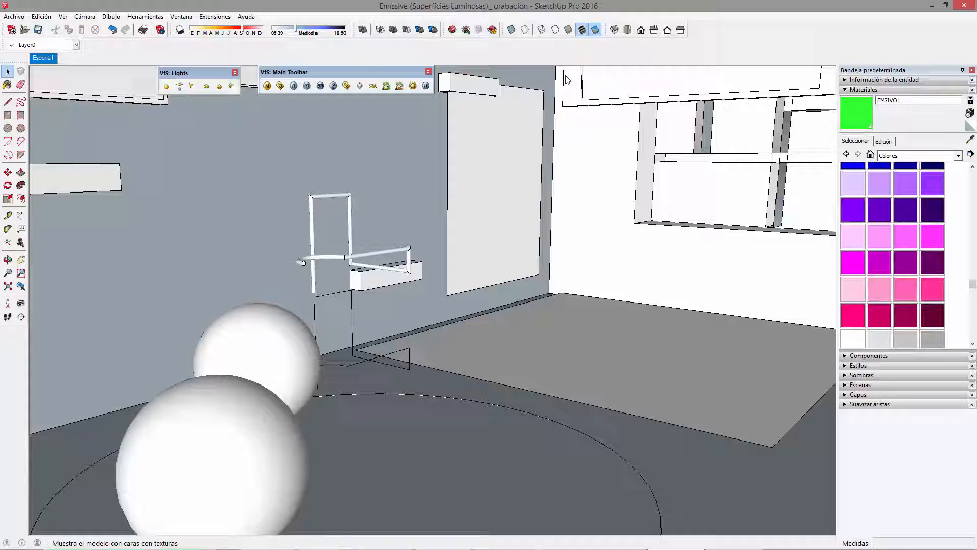
scroll(468, 288, "down", 3)
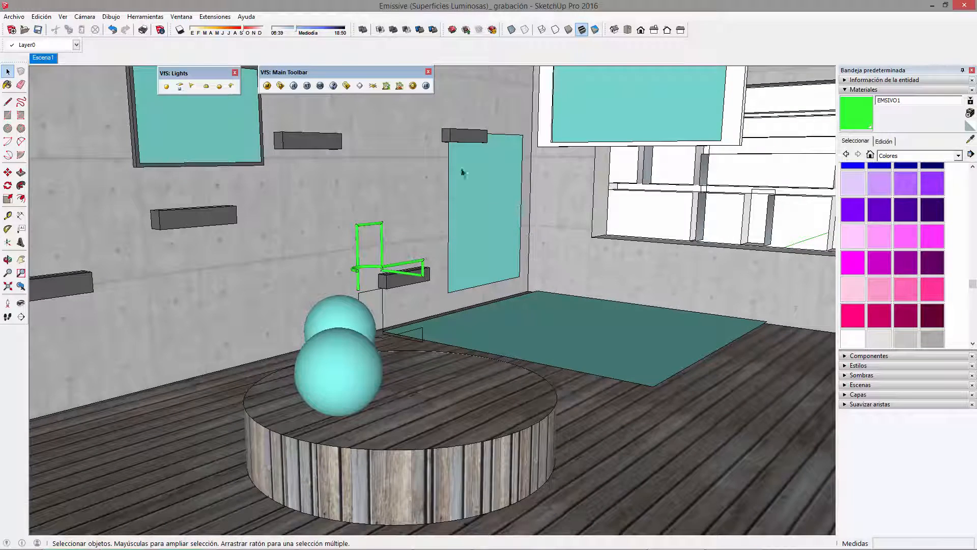
- Return to the Escena1 view and turn off the GI skylight and reflection/refraction background in the V-Ray environment options
left_click(49, 58)
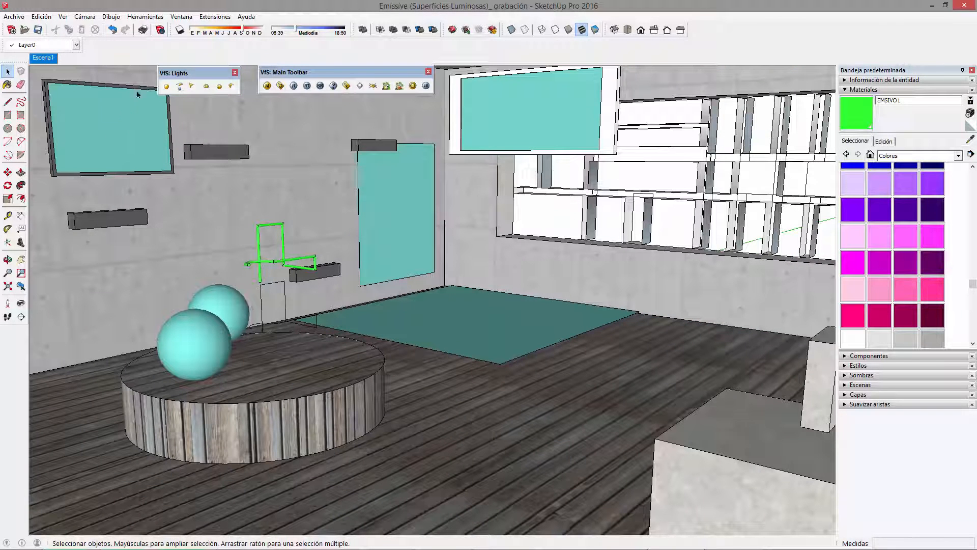
left_click(280, 86)
left_click_drag(218, 8, 409, 166)
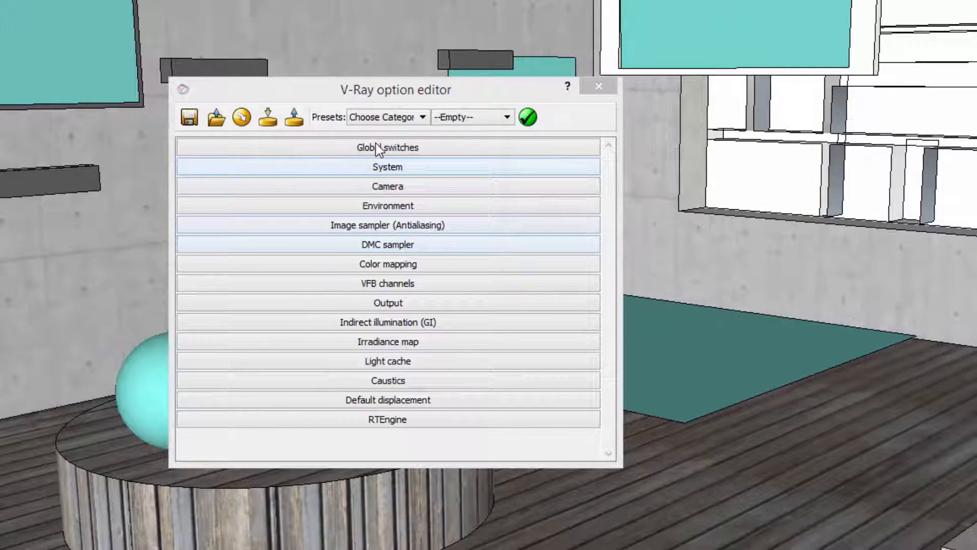
left_click(400, 206)
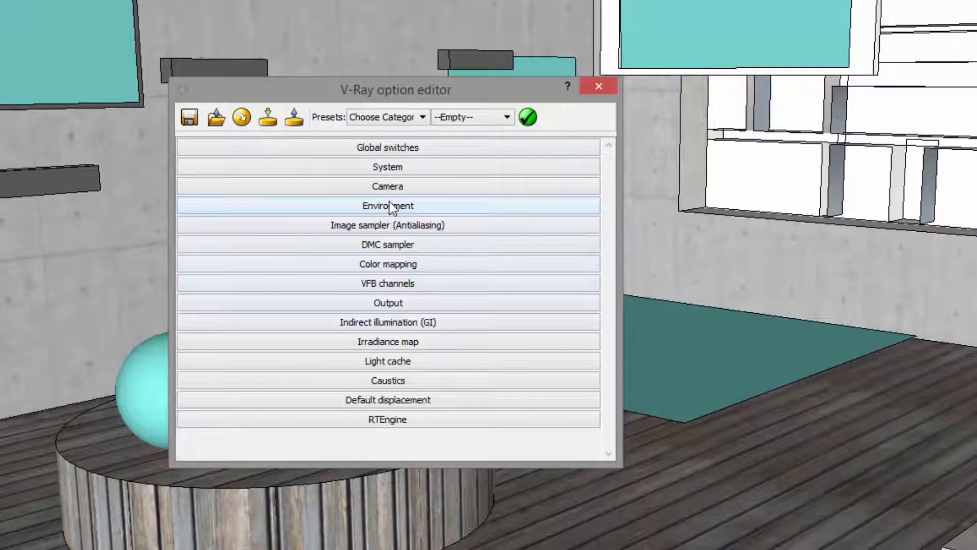
left_click(213, 241)
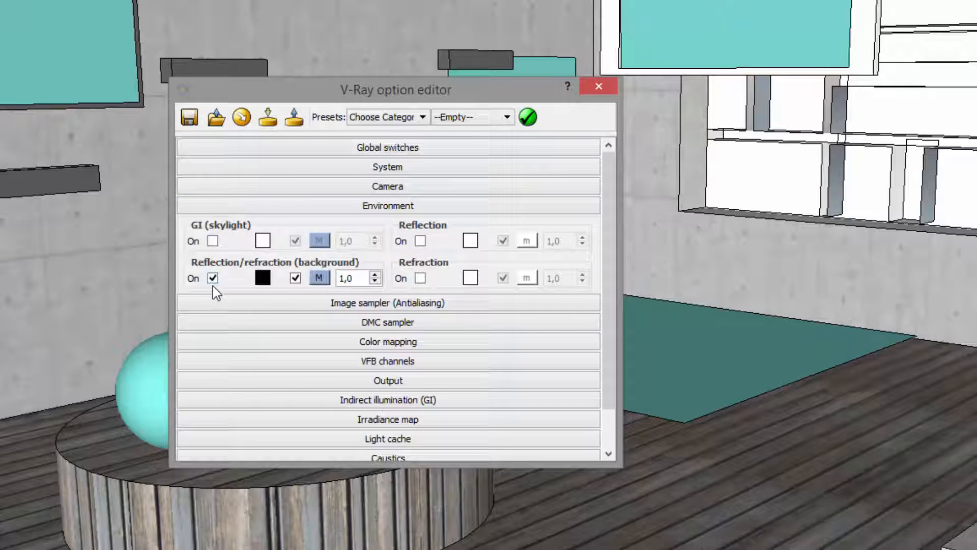
left_click(213, 278)
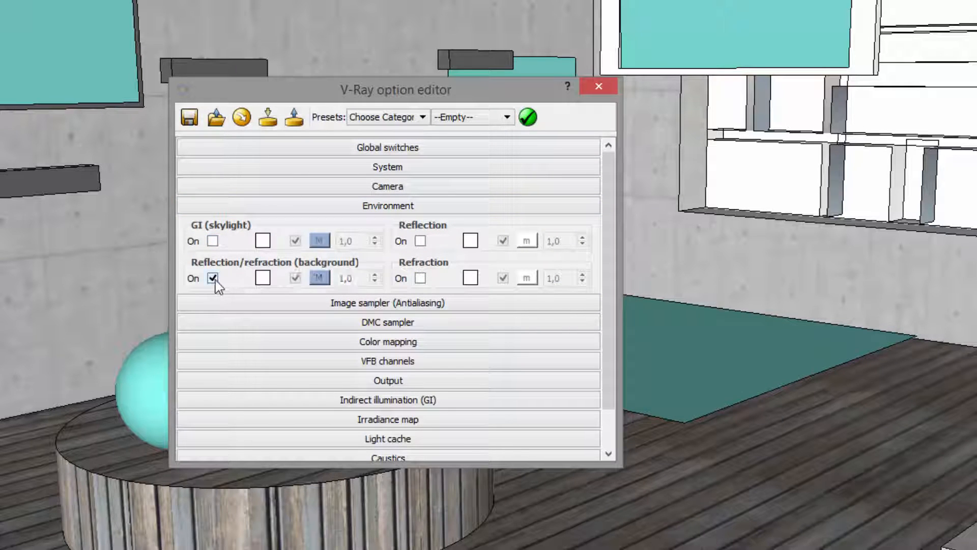
left_click(421, 206)
left_click(599, 86)
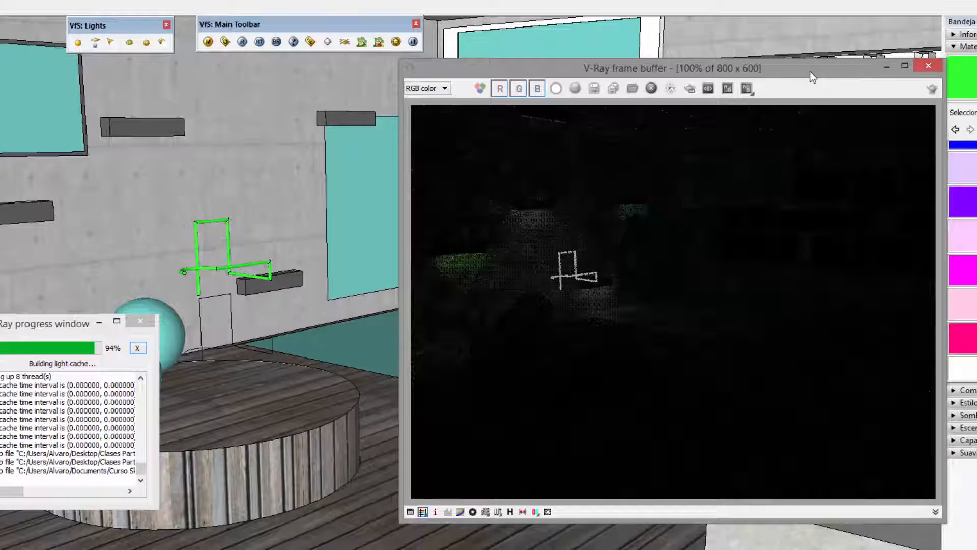
- Render the scene with V-Ray and examine the light given by the neon tube and wall lamps in the result
left_click_drag(812, 76, 690, 98)
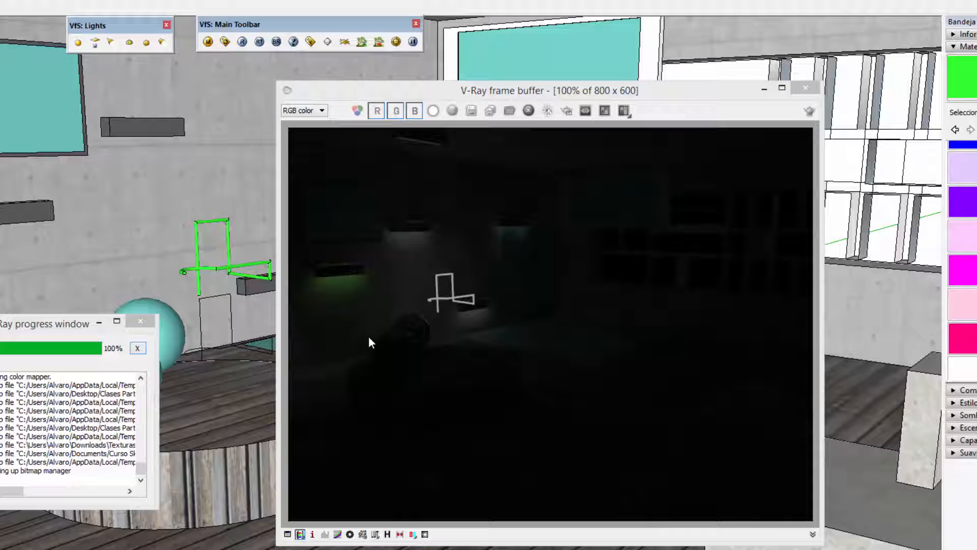
left_click(47, 114)
left_click(363, 317)
left_click(414, 190)
- Open the white-framed wall panel's group for editing and select its turquoise front face
left_click(525, 113)
middle_click_drag(501, 166, 542, 214, "shift")
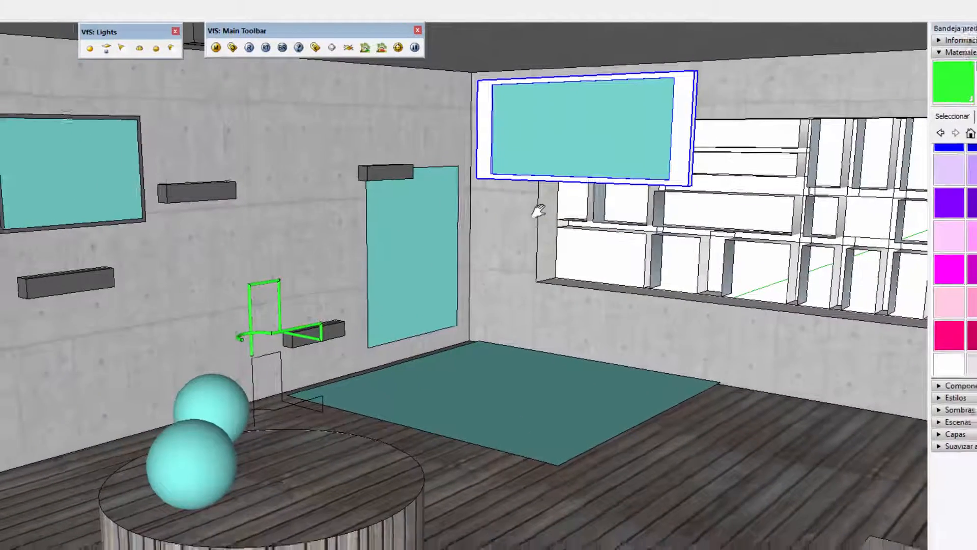
scroll(556, 161, "up", 4)
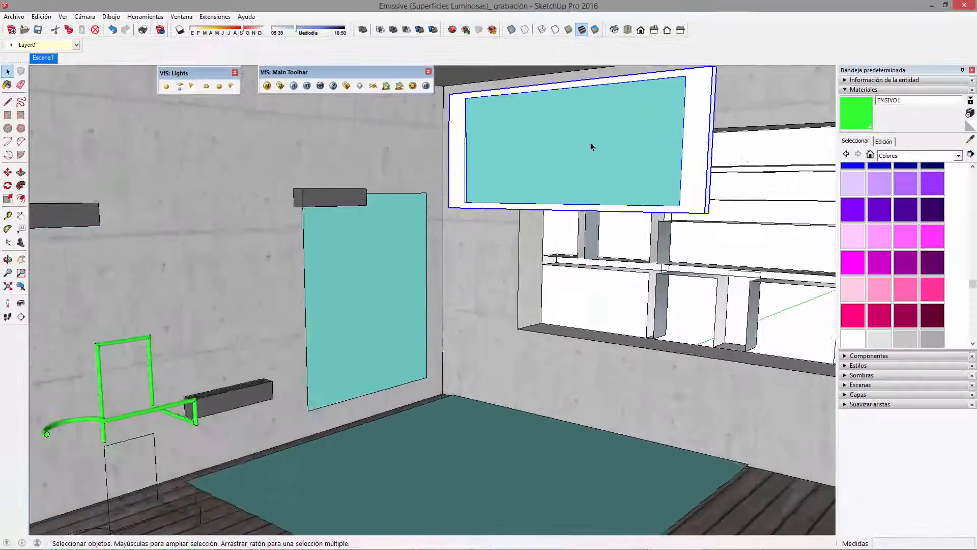
scroll(590, 147, "up", 2)
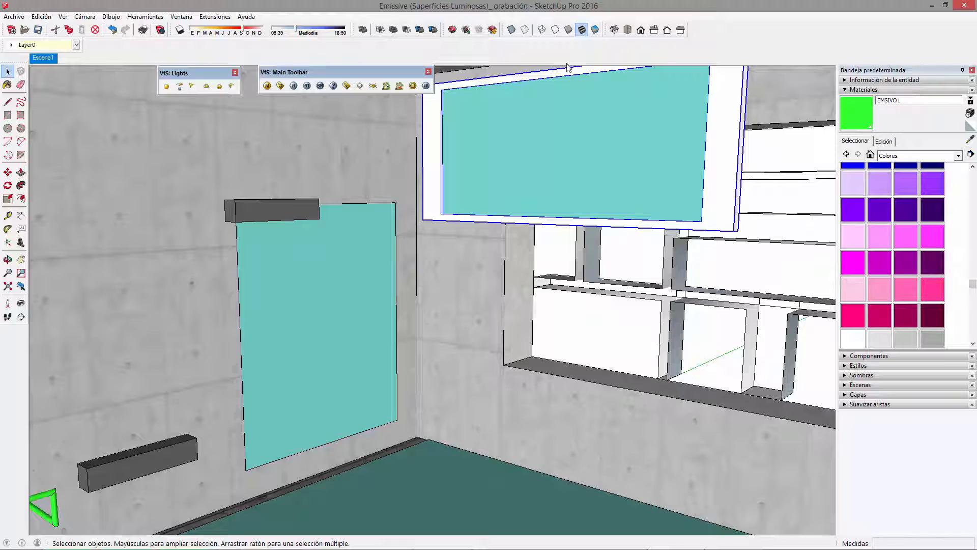
middle_click_drag(632, 136, 557, 222)
scroll(534, 244, "up", 2)
double_click(469, 219)
left_click(469, 218)
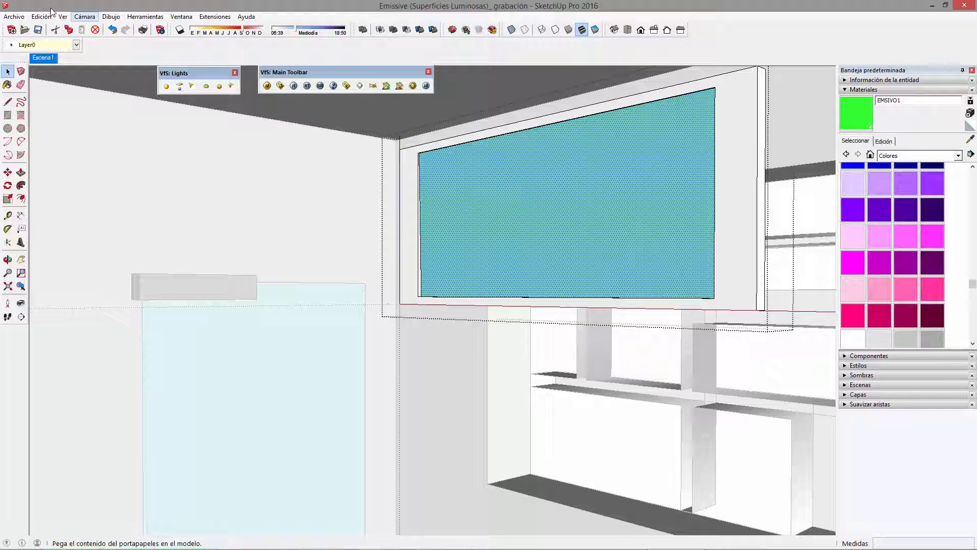
- Import the keith_haring image as a texture and apply it to the panel face, starting from the face's lower-left corner
left_click(16, 17)
left_click(52, 163)
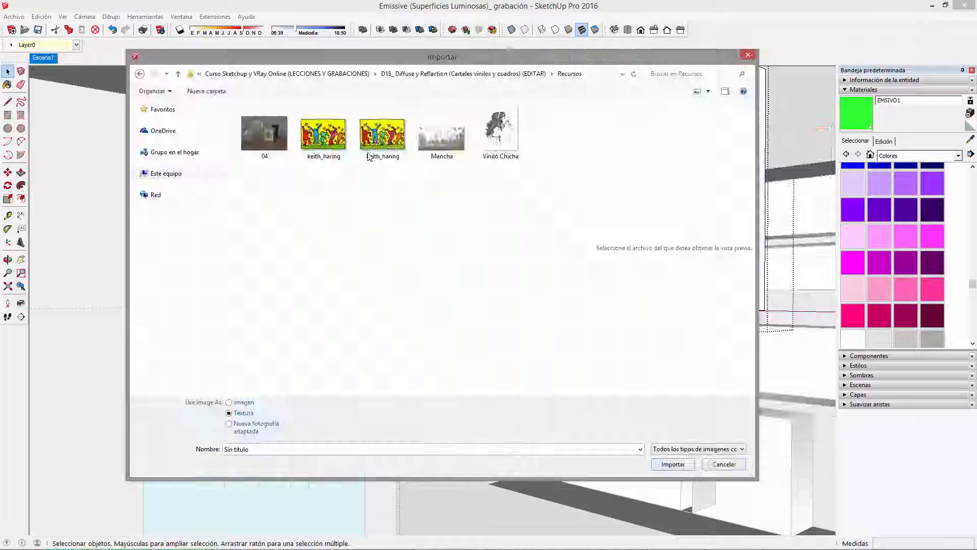
left_click(324, 135)
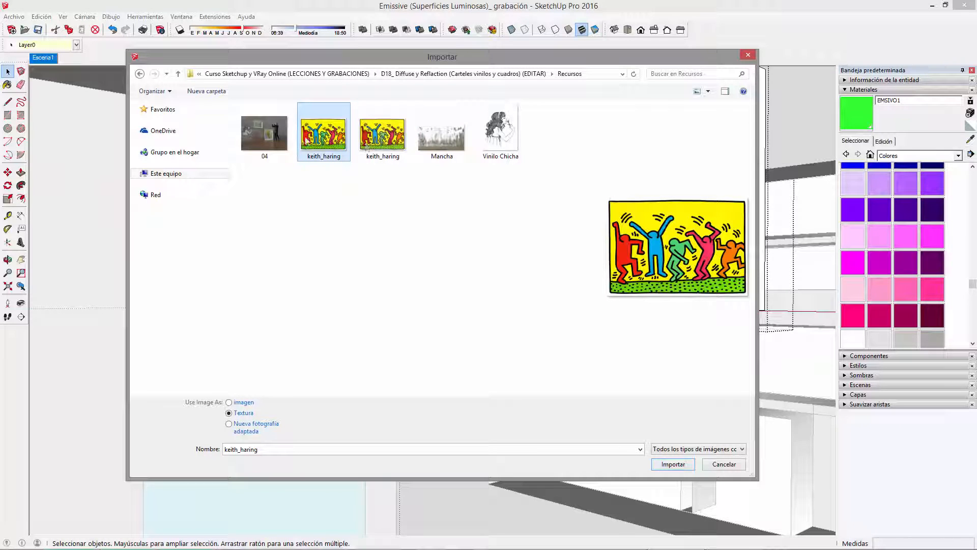
left_click_drag(758, 479, 716, 444)
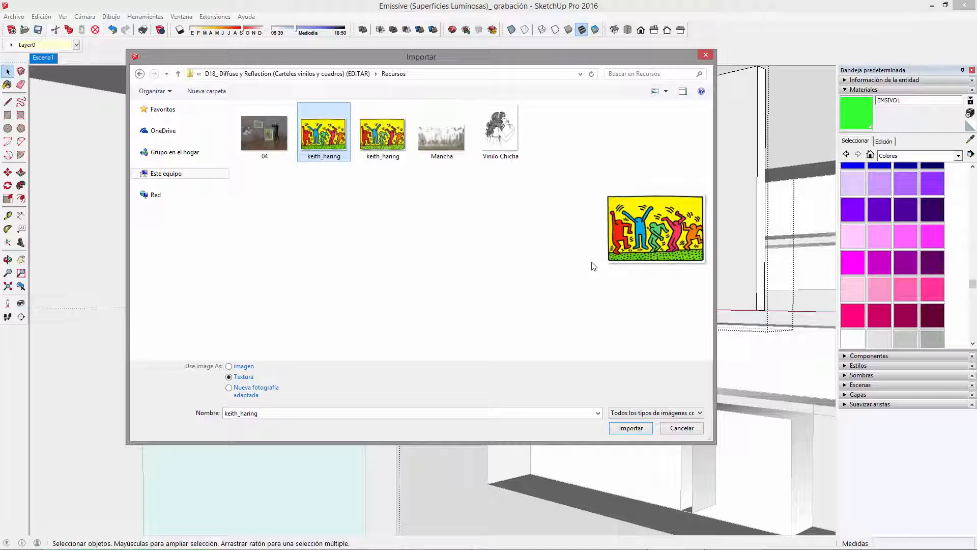
left_click_drag(591, 262, 501, 257)
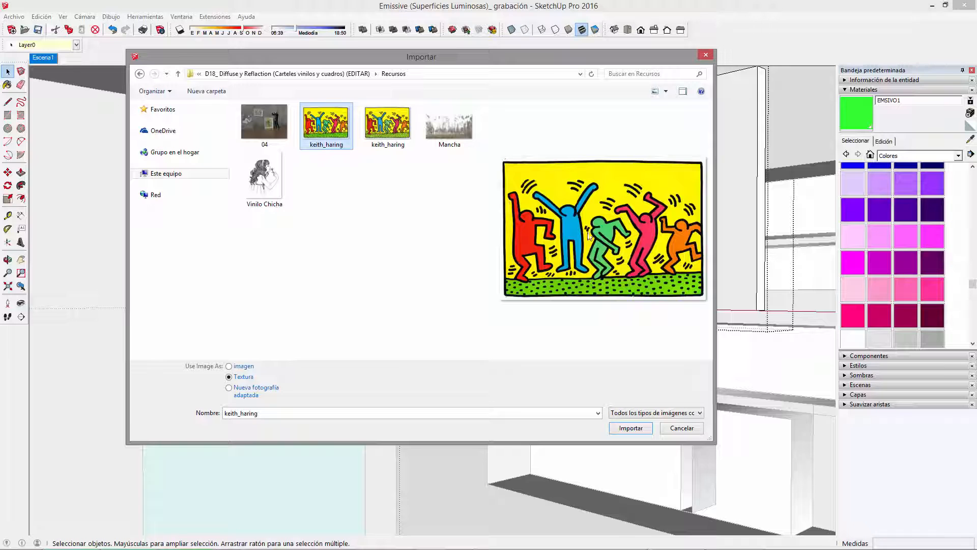
left_click(630, 428)
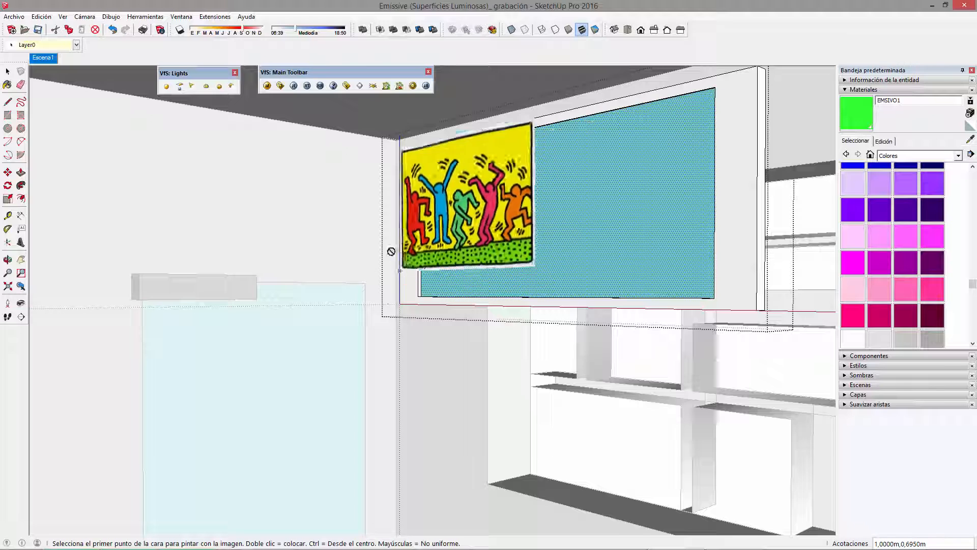
left_click(424, 293)
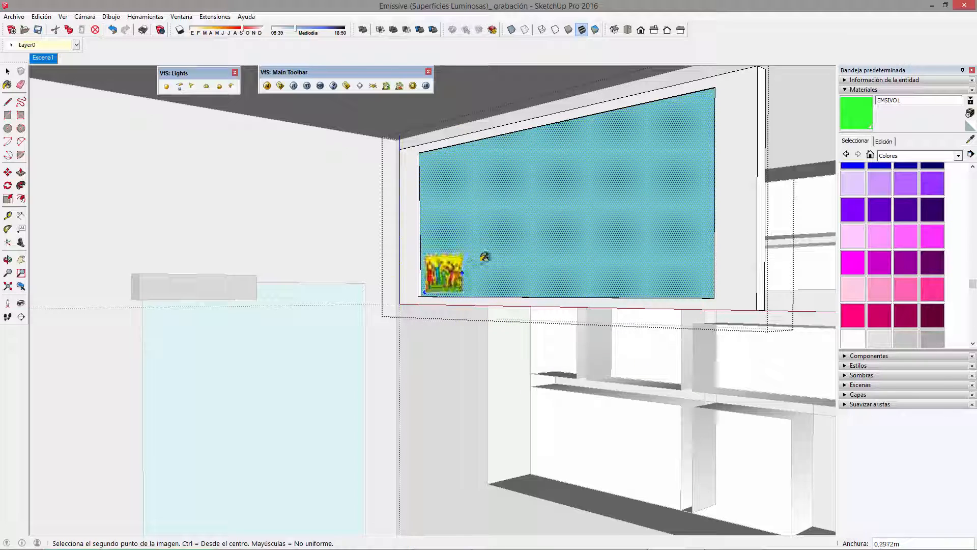
left_click(617, 162)
- Reposition and enlarge the keith_haring texture on the panel face so a single picture covers the whole face
middle_click_drag(515, 208, 461, 177)
middle_click_drag(492, 273, 465, 255)
right_click(465, 255)
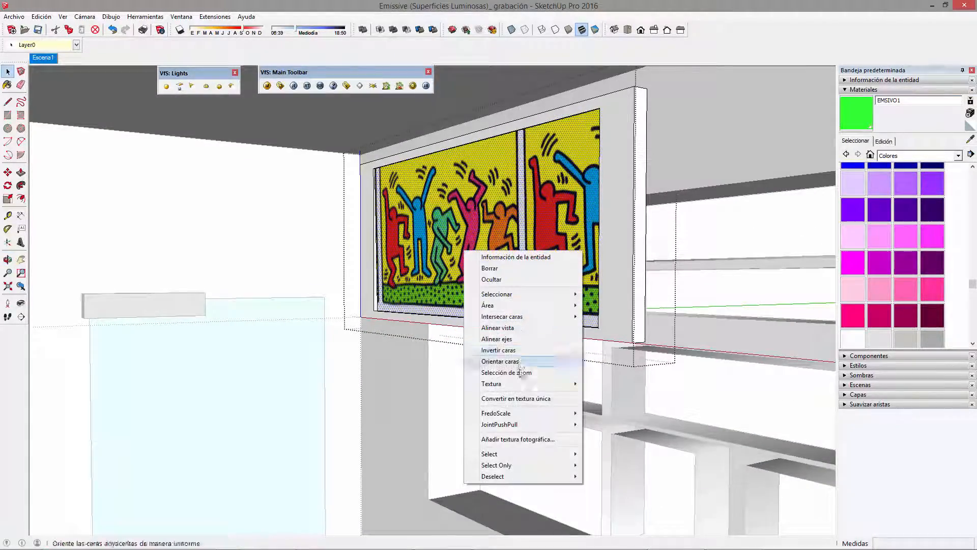
mouse_move(524, 384)
left_click(614, 383)
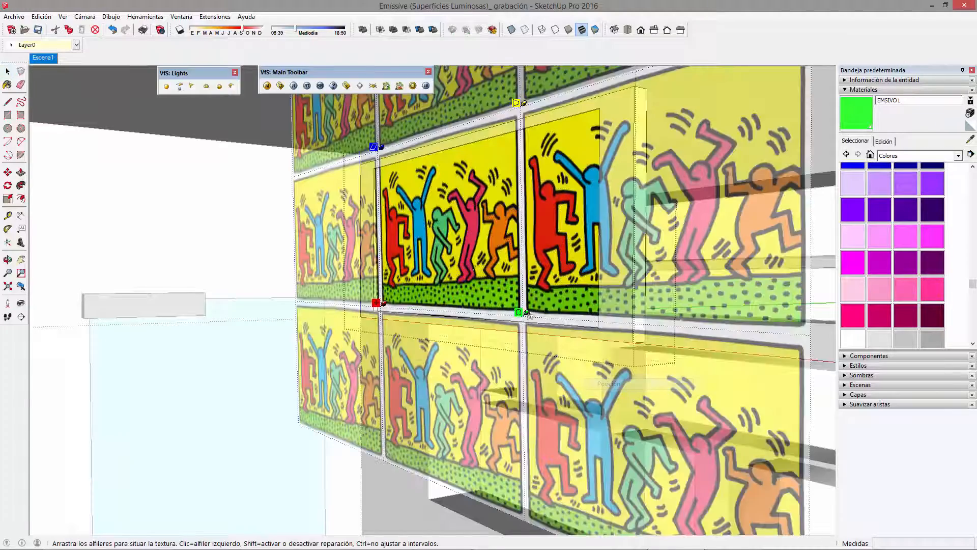
left_click_drag(517, 325, 644, 337)
left_click_drag(547, 250, 537, 302)
left_click_drag(630, 395, 735, 412)
left_click_drag(434, 249, 413, 255)
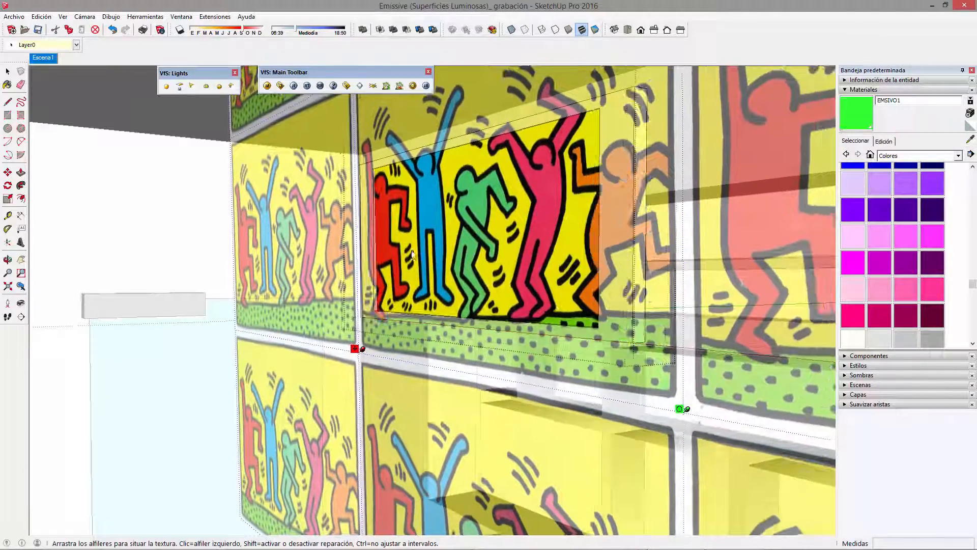
key("Return")
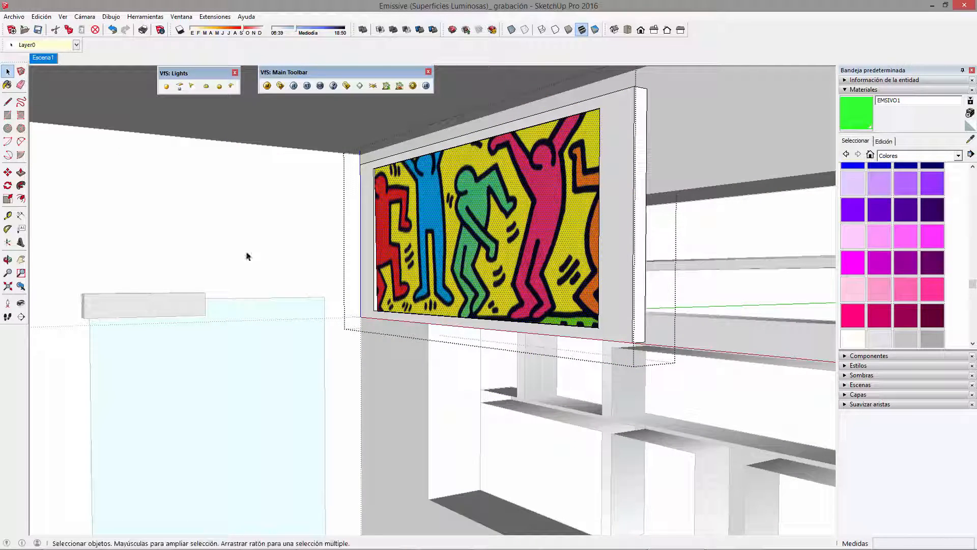
- Leave the panel's group and minimise the V-Ray frame buffer
left_click(248, 256)
left_click(349, 91)
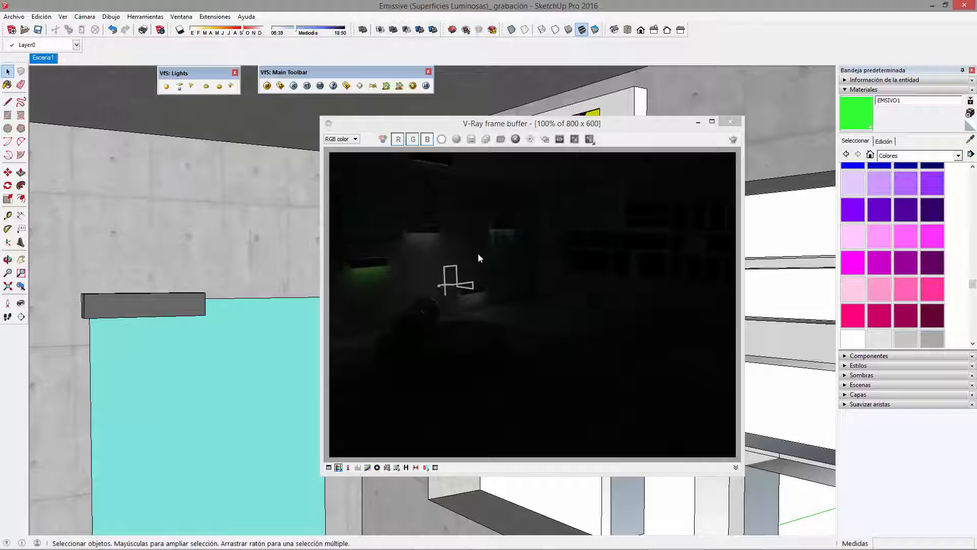
left_click(696, 123)
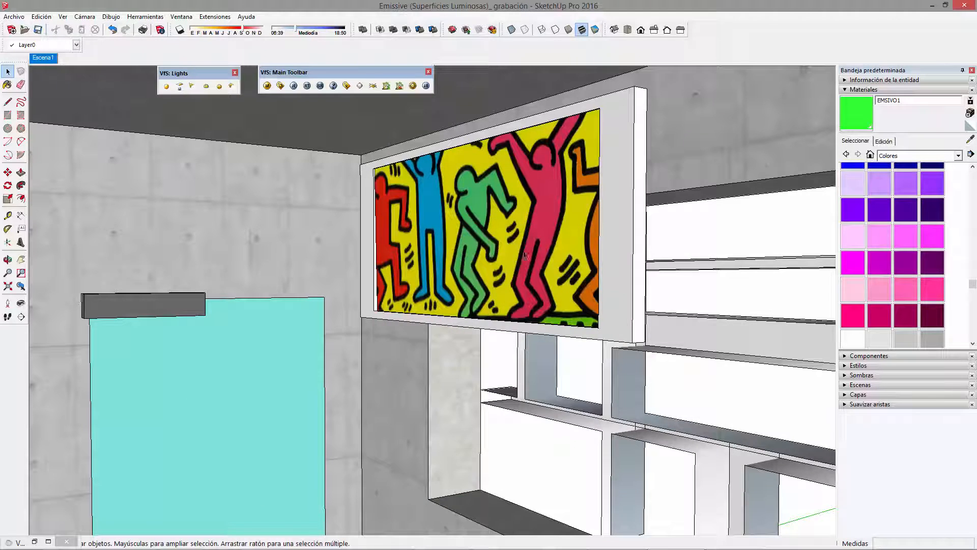
- Sample the panel's keith_haring material, open it in the V-Ray material editor and update its preview
middle_click_drag(501, 257, 574, 233)
scroll(518, 252, "down", 2)
key("b")
left_click(556, 171, "alt")
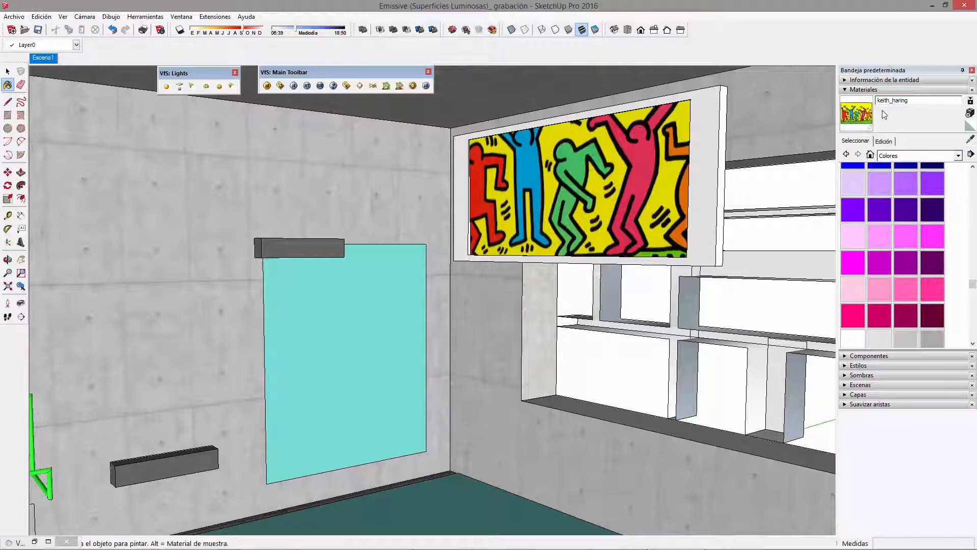
left_click(267, 85)
left_click_drag(279, 30, 332, 155)
left_click(97, 231)
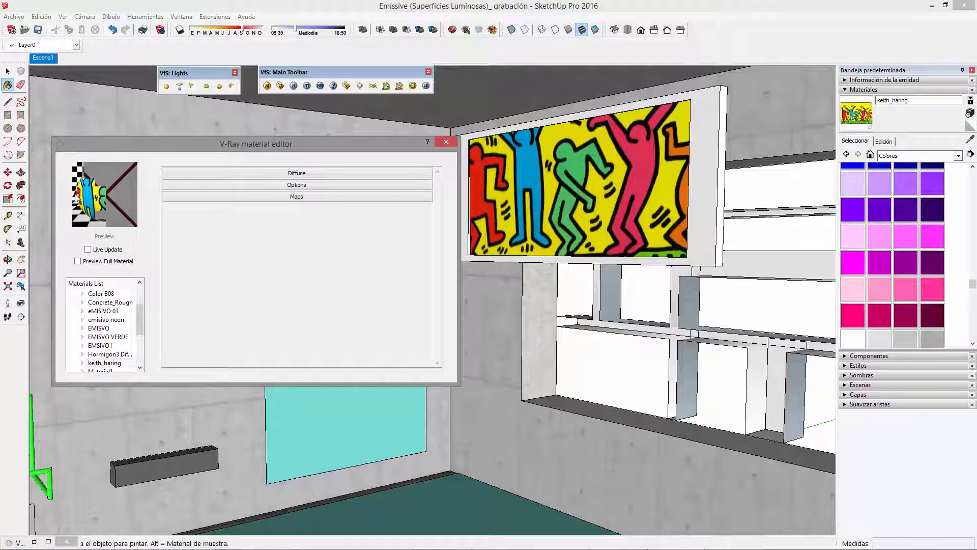
- Add an Emissive layer to the keith_haring material and refresh the material preview
right_click(120, 365)
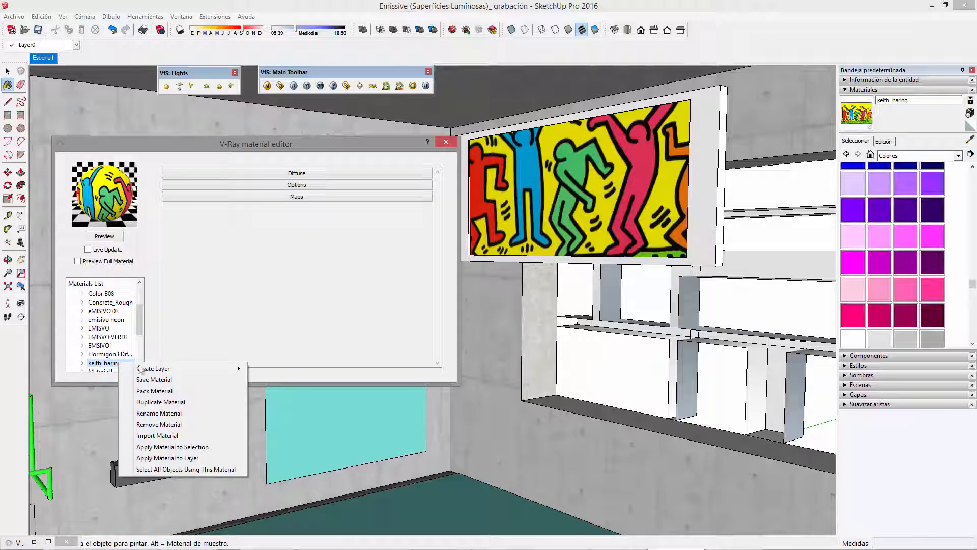
mouse_move(214, 368)
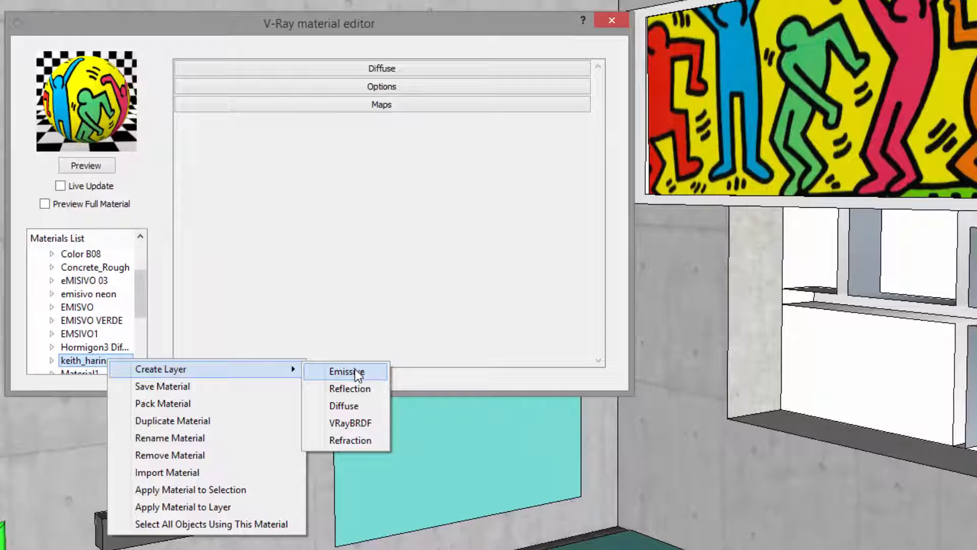
left_click(357, 373)
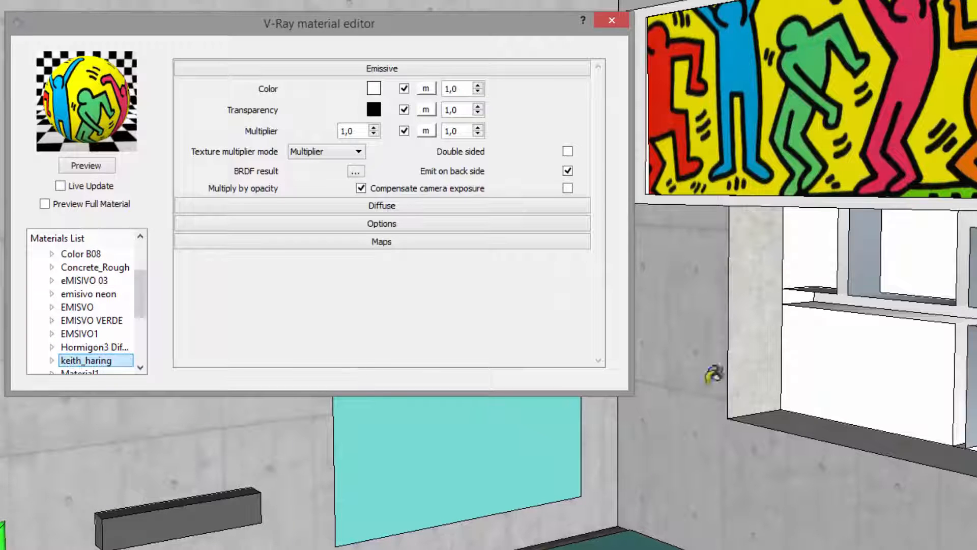
left_click(86, 165)
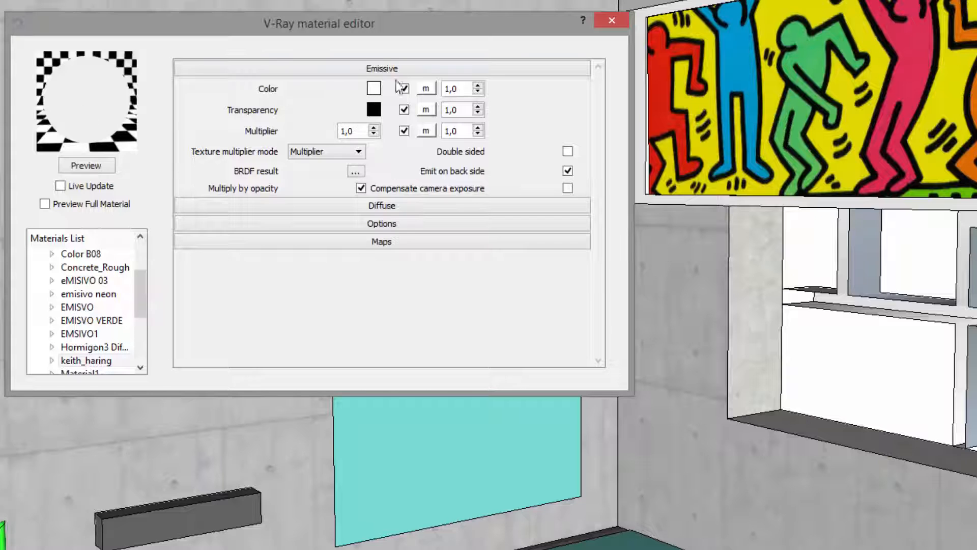
- Expand the keith_haring material's Diffuse settings and view its emissive colour choices without changing the colour
left_click(394, 207)
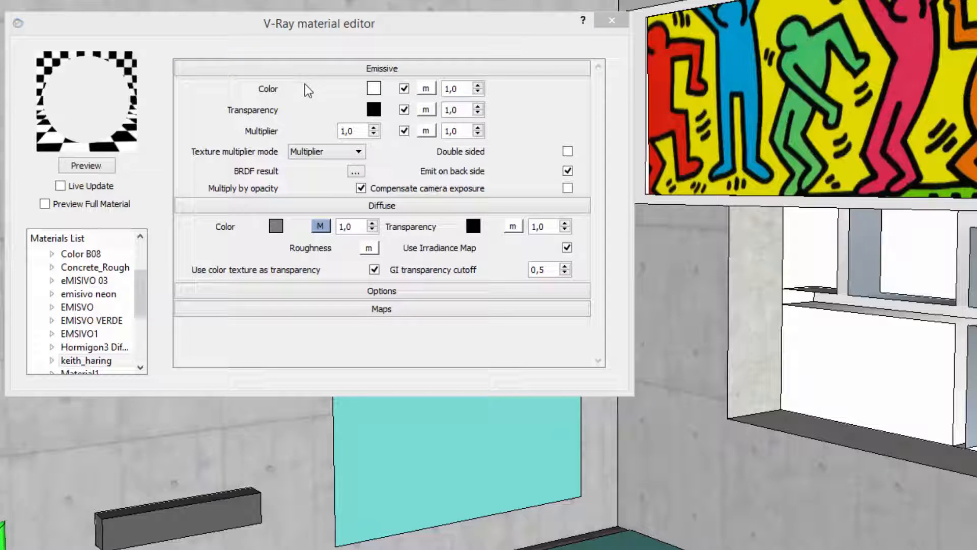
left_click(369, 88)
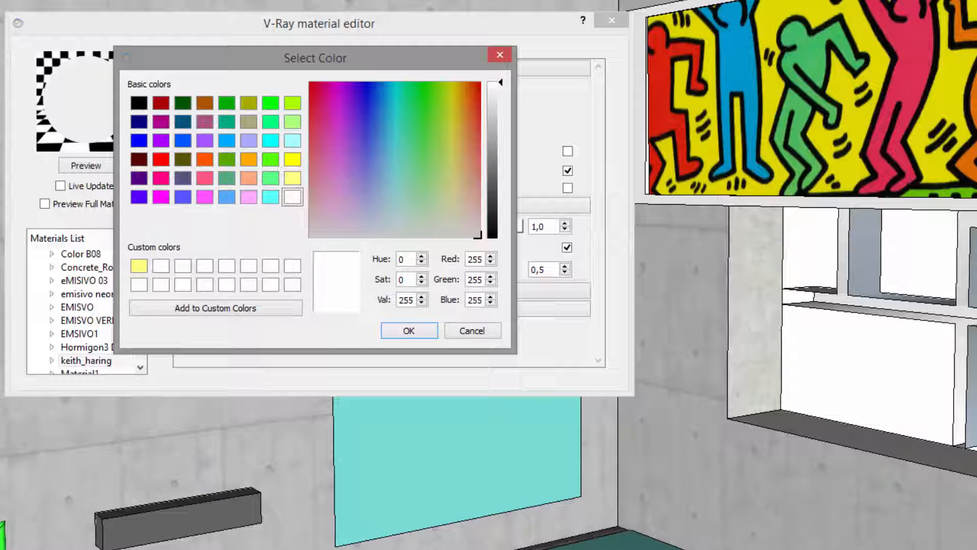
left_click(250, 492)
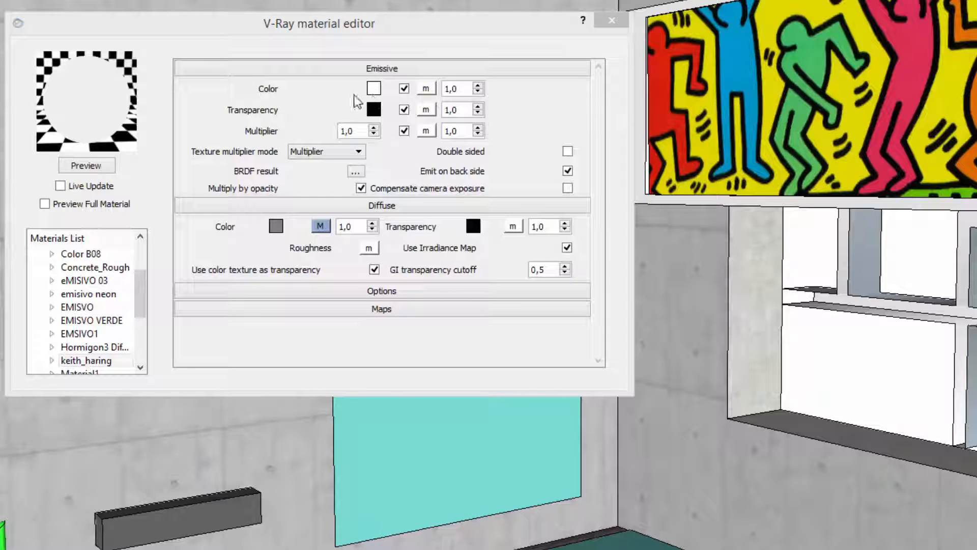
- Assign a TexBitmap to the Emissive colour of the keith_haring material and load the keith_haring PNG image into it
left_click(426, 89)
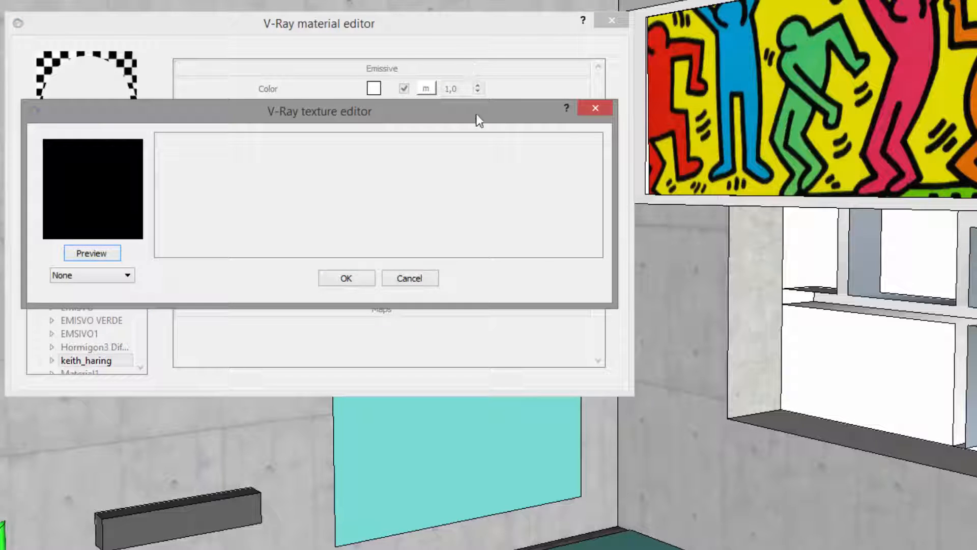
left_click_drag(477, 120, 600, 126)
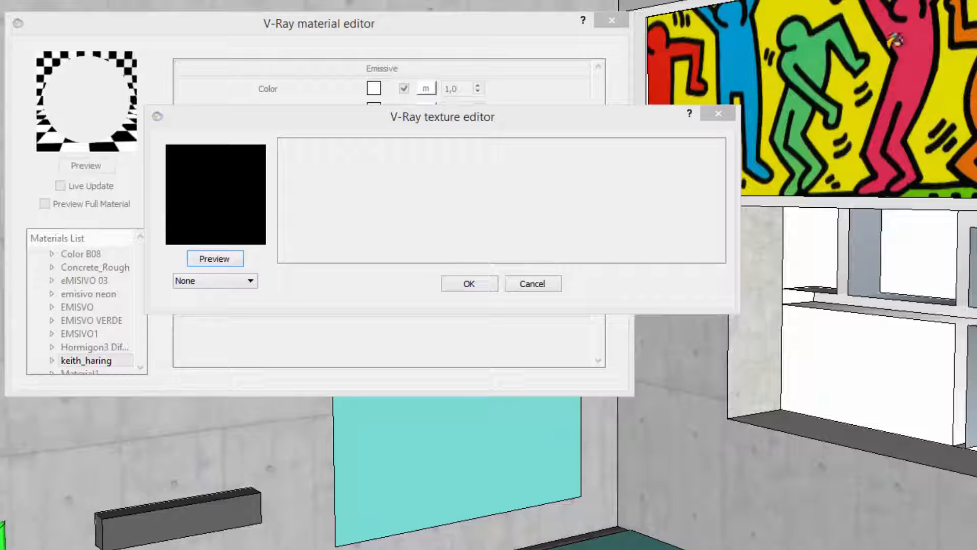
left_click_drag(414, 124, 861, 2)
left_click_drag(870, 145, 845, 330)
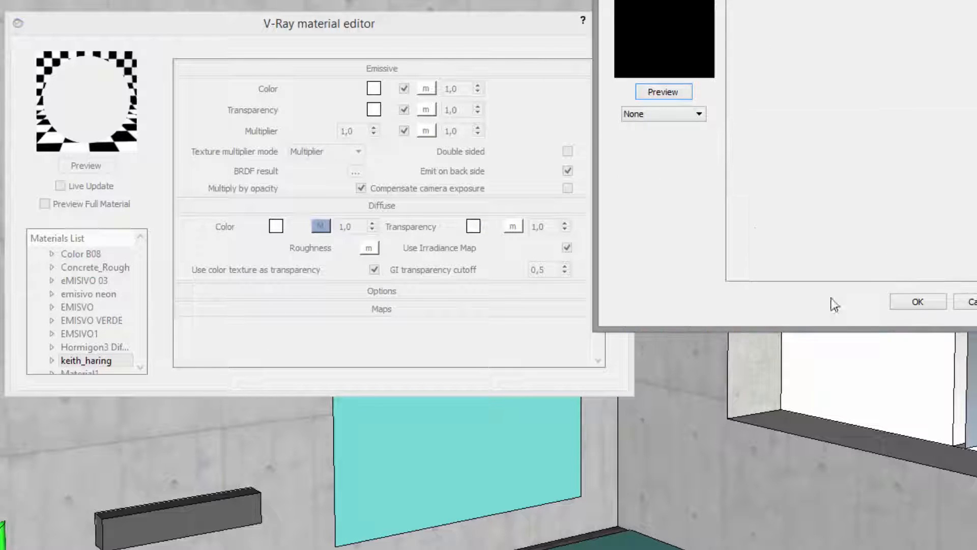
left_click(662, 114)
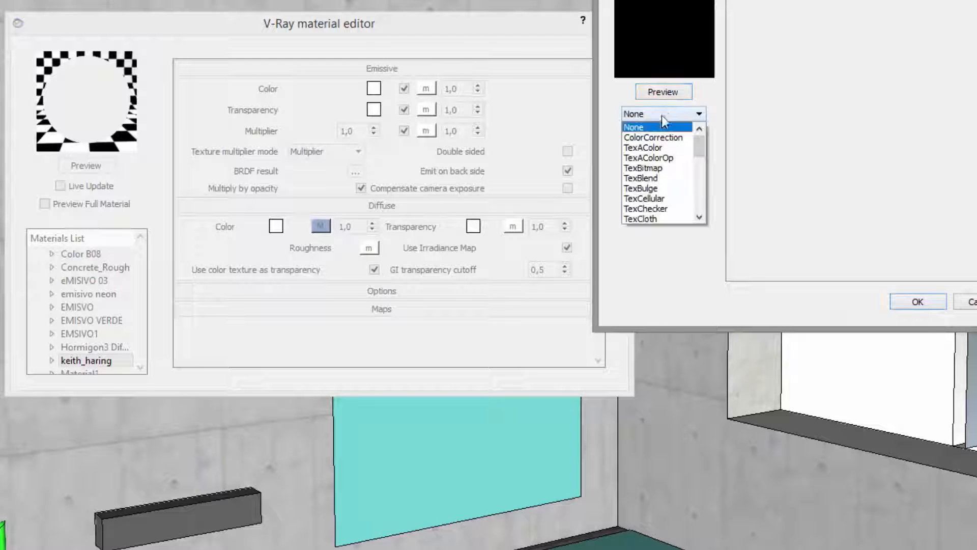
left_click(674, 168)
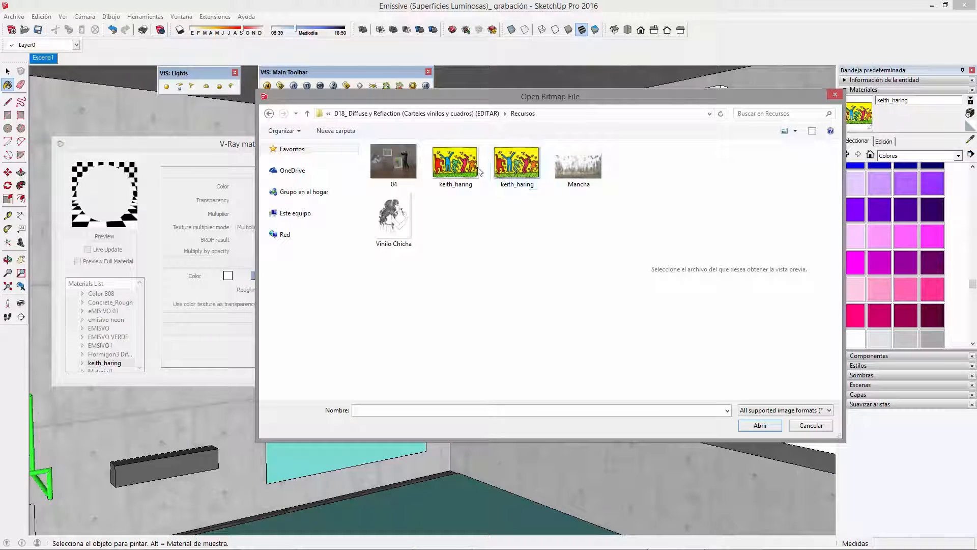
left_click(517, 168)
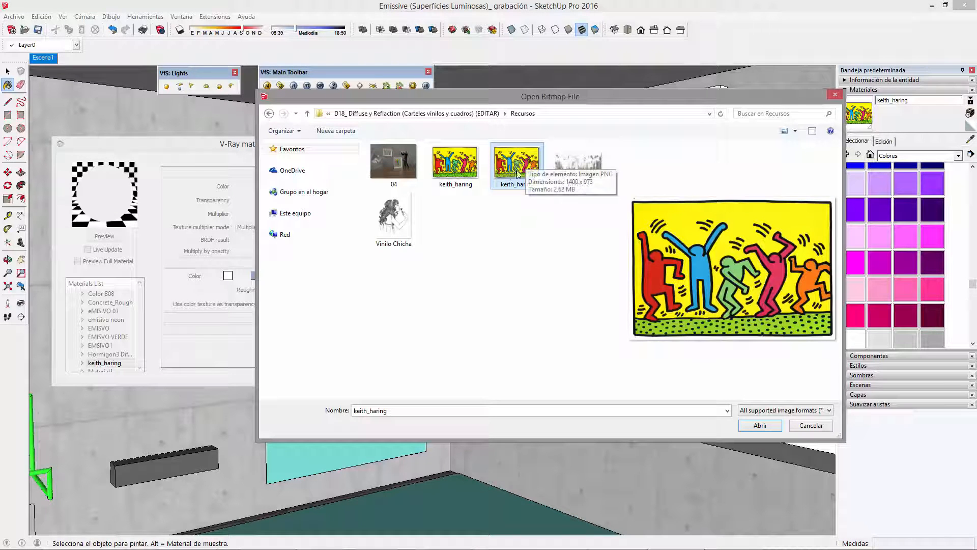
left_click(760, 426)
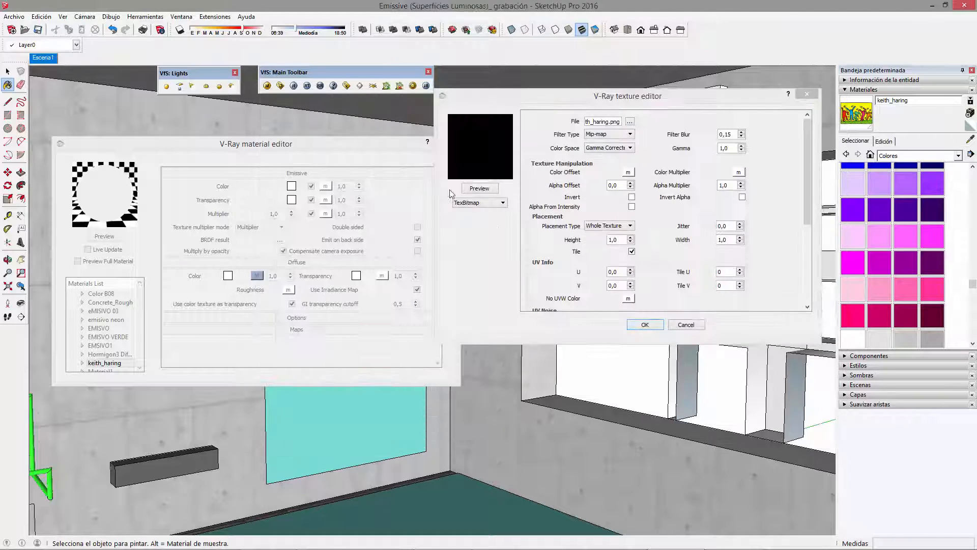
- Preview and accept the emissive bitmap texture, and refresh the keith_haring material preview
left_click(487, 188)
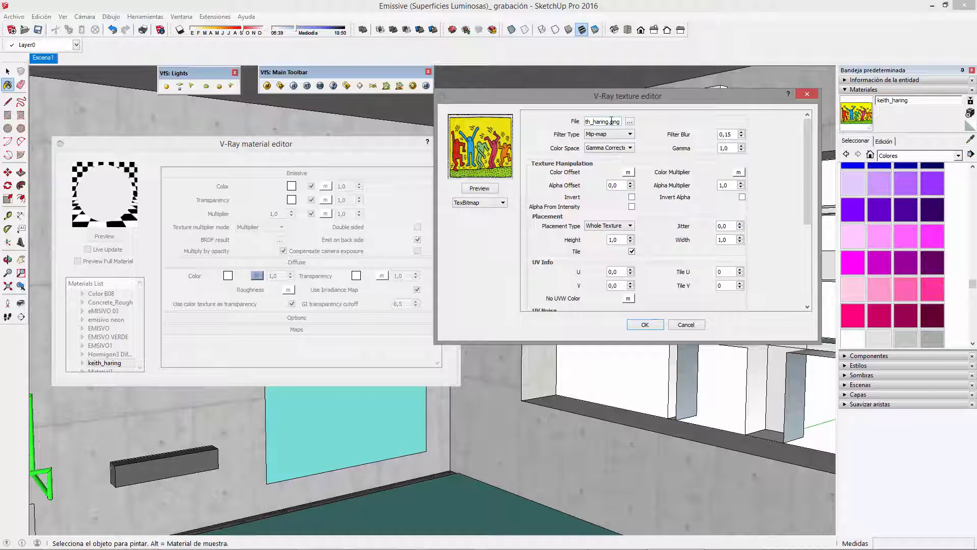
left_click(645, 325)
left_click(108, 236)
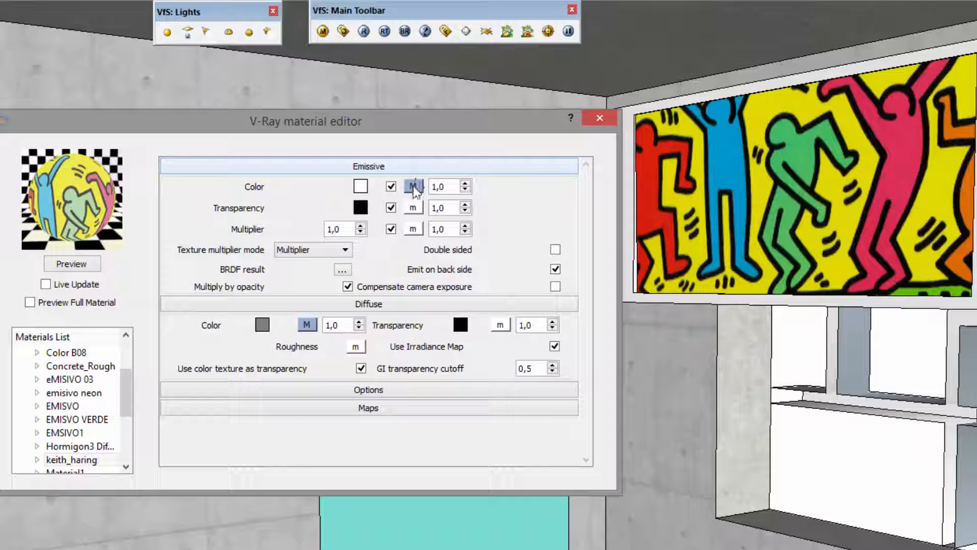
- Recheck the emissive bitmap, set the Emissive colour map's value to 4,0, refresh the material preview and close the material editor
left_click(409, 186)
left_click(654, 190)
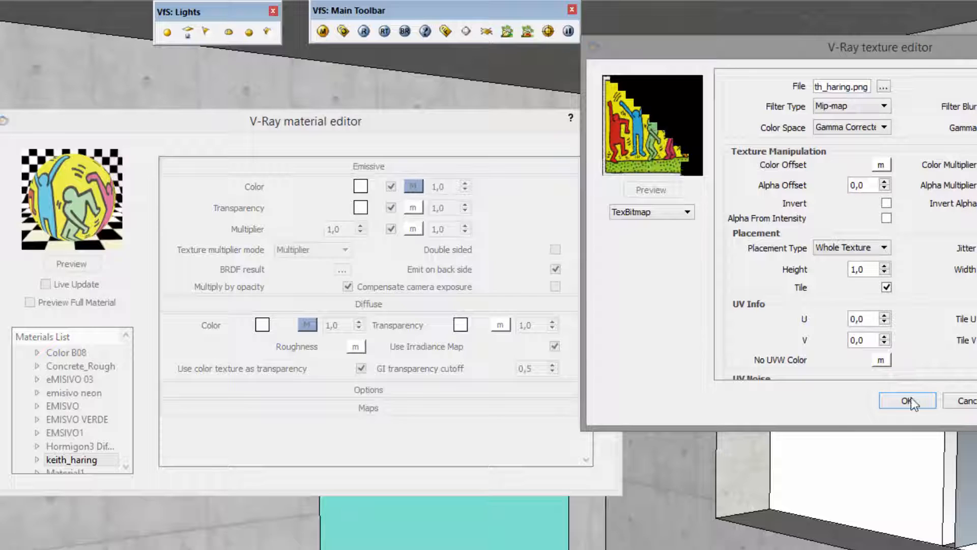
key("Return")
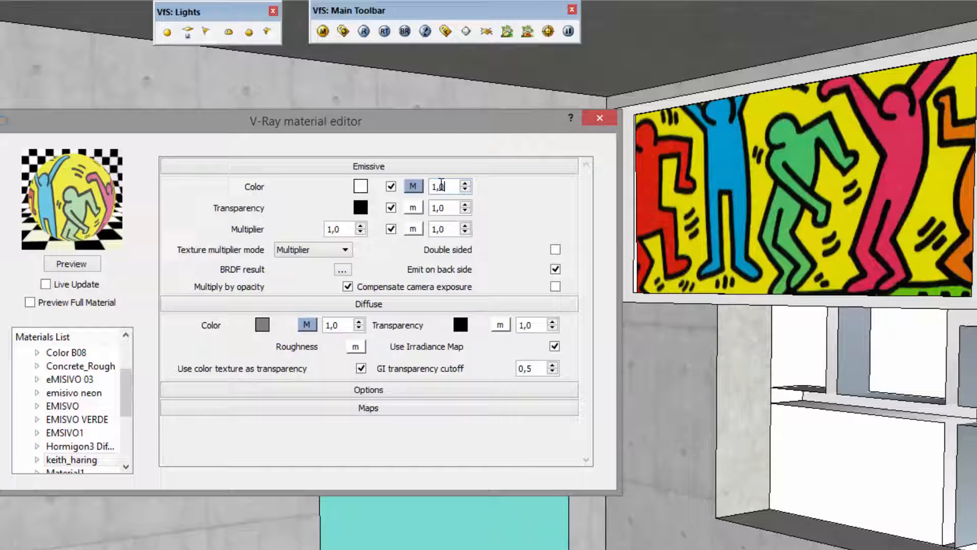
left_click(76, 267)
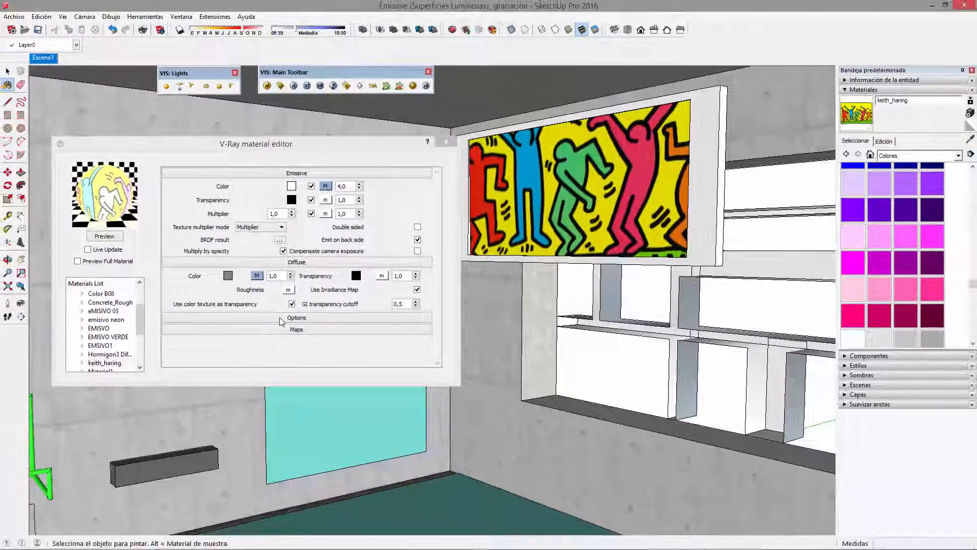
left_click(441, 144)
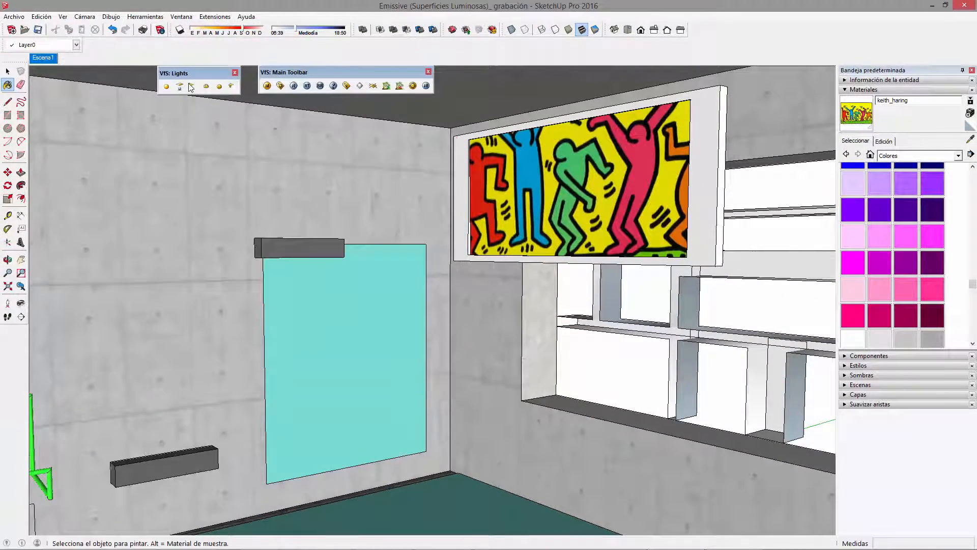
- Test-render the room from the Escena1 view, and render a close-up of the keith_haring panel
left_click(43, 61)
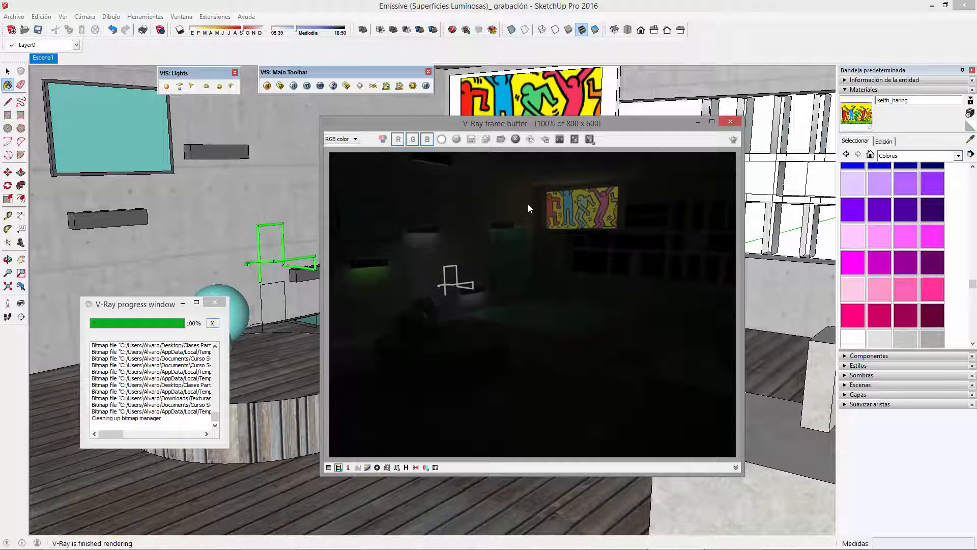
left_click(730, 122)
mouse_move(444, 125)
middle_mouse_down("shift")
mouse_move(442, 216)
mouse_move(371, 209)
mouse_move(362, 160)
middle_mouse_up("shift")
scroll(462, 178, "up", 6)
key("space")
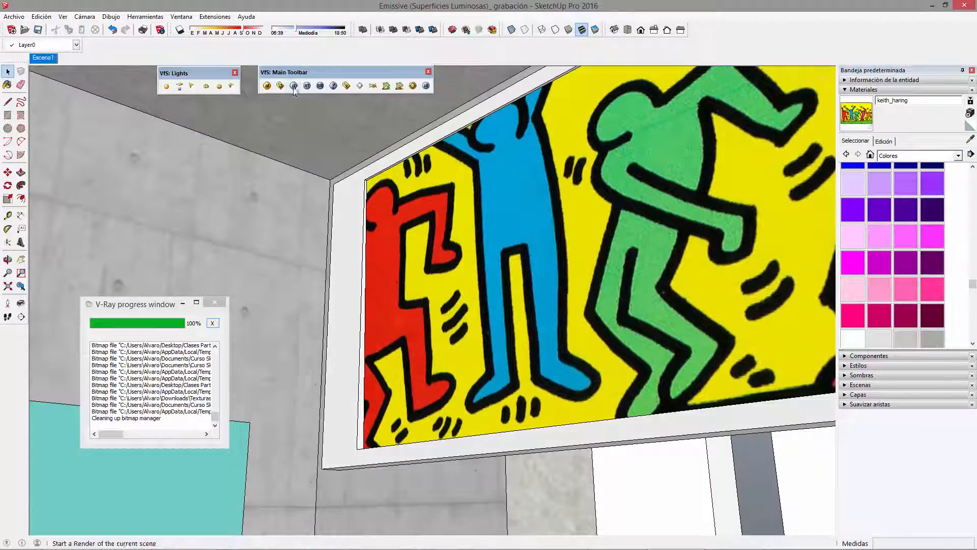
left_click(294, 86)
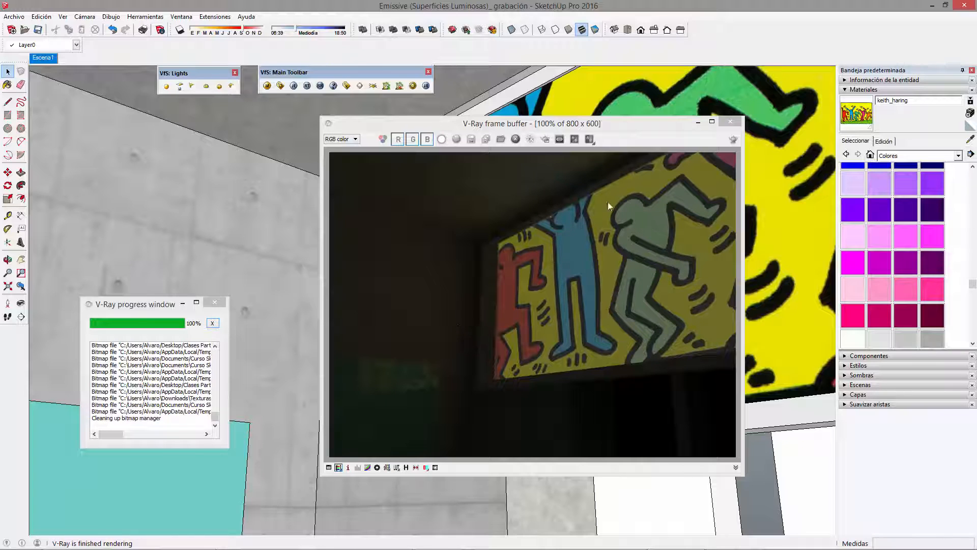
- Set the keith_haring material's Emissive Multiplier to 3,0 and re-render the close-up of the panel
left_click(267, 85)
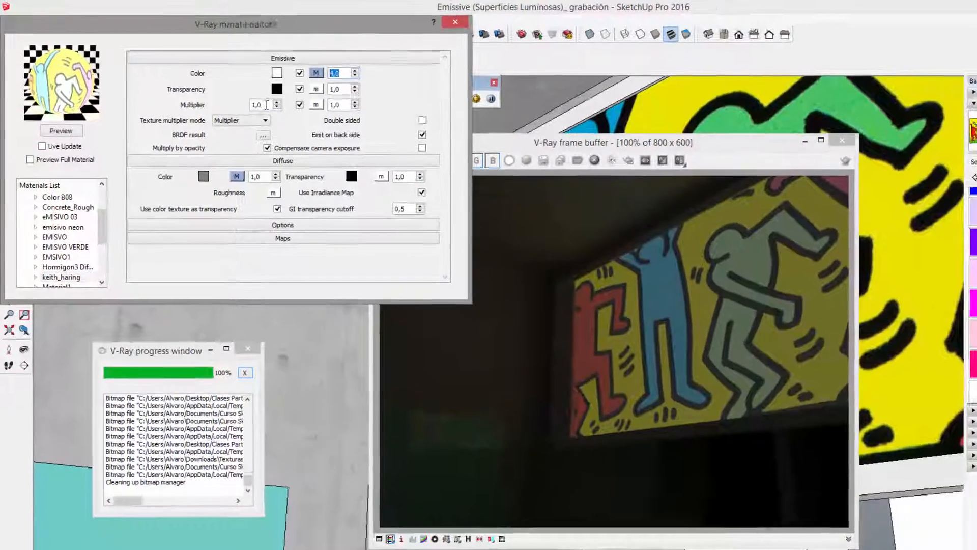
left_click_drag(228, 91, 187, 92)
left_click_drag(343, 135, 324, 135)
left_click(324, 134)
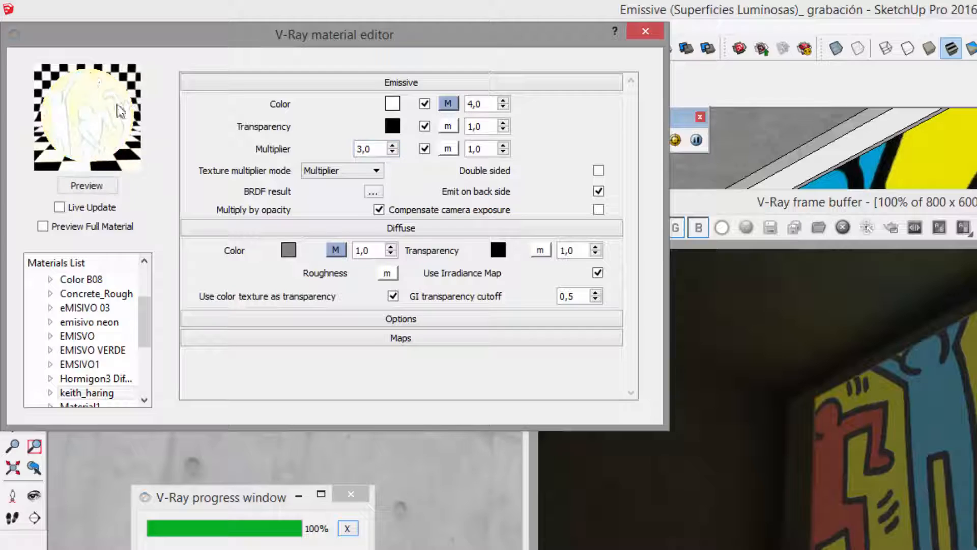
left_click(645, 31)
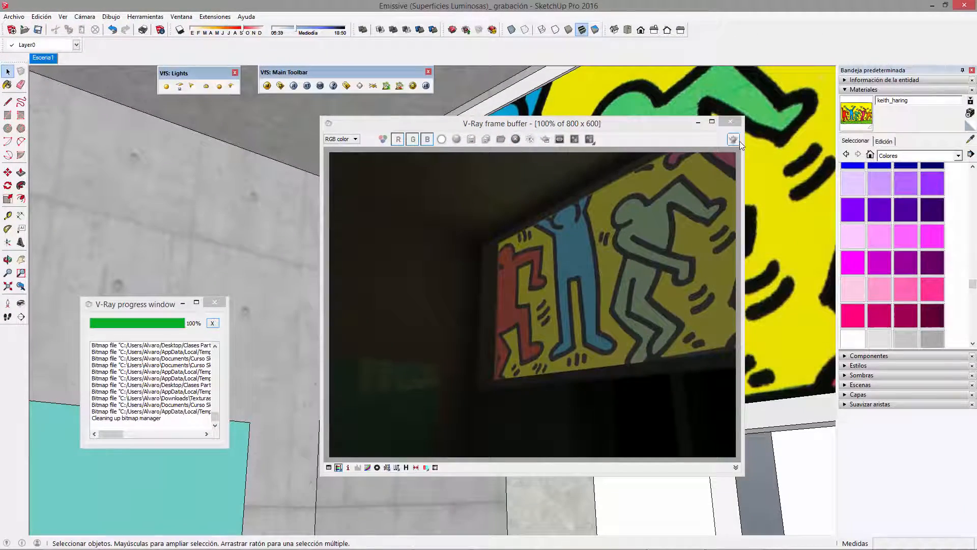
left_click(738, 140)
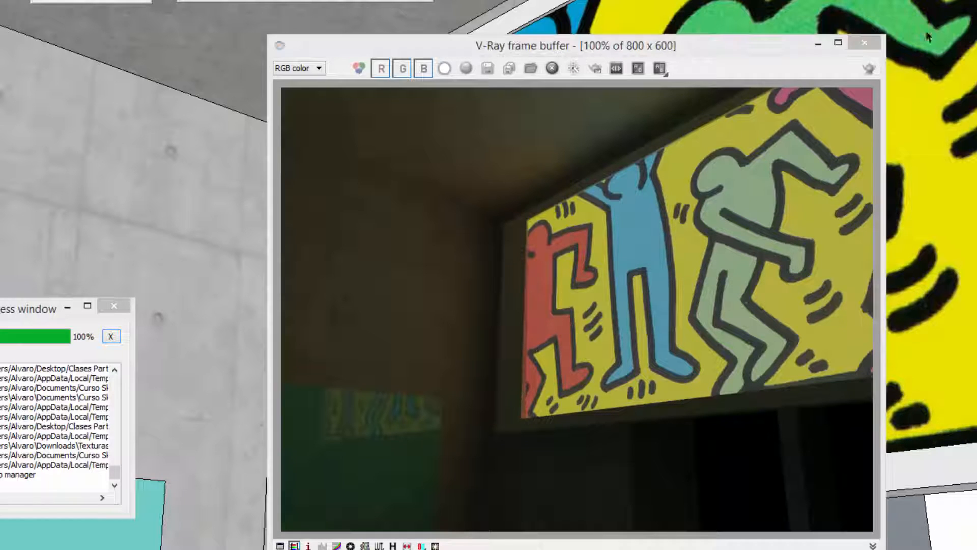
left_click(865, 43)
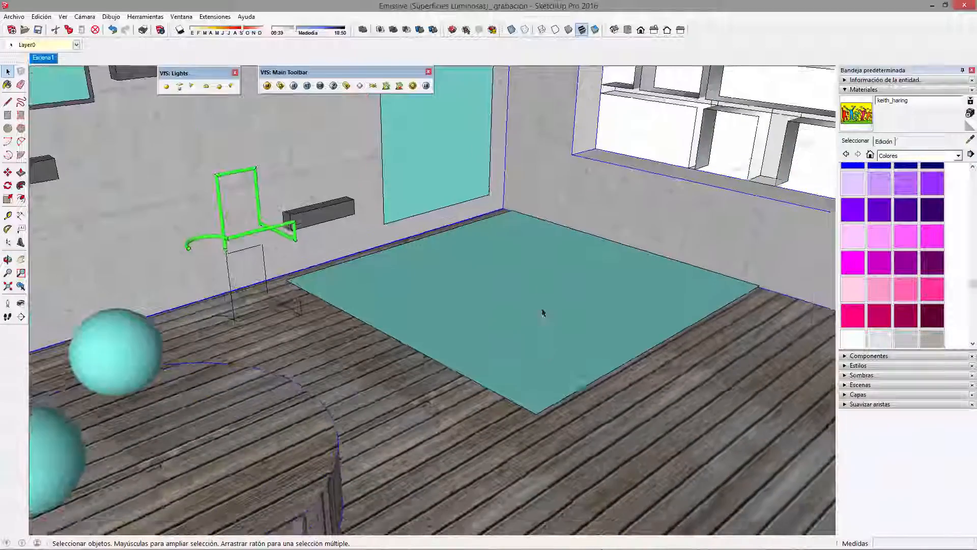
- Review the keith_haring material's Emissive settings in the V-Ray material editor
middle_click_drag(542, 312, 525, 168)
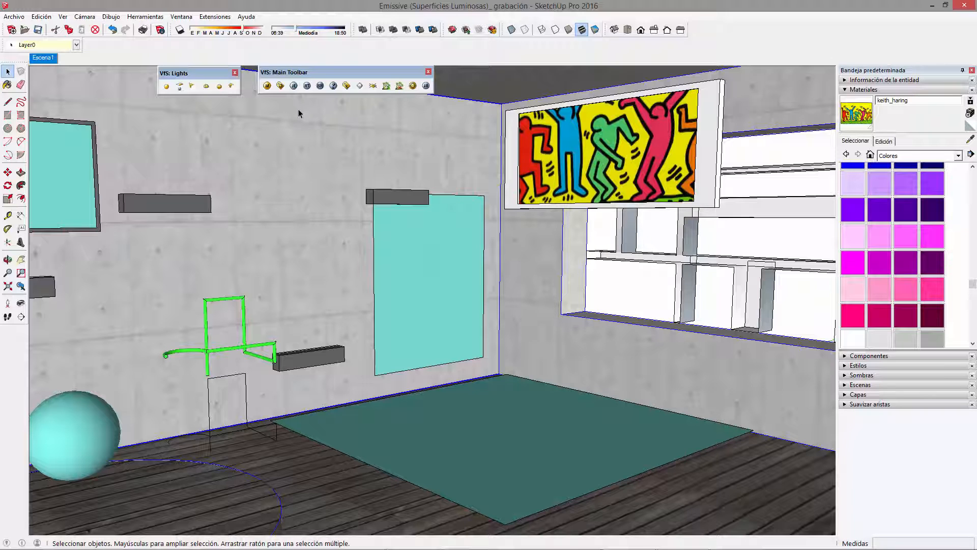
left_click(266, 86)
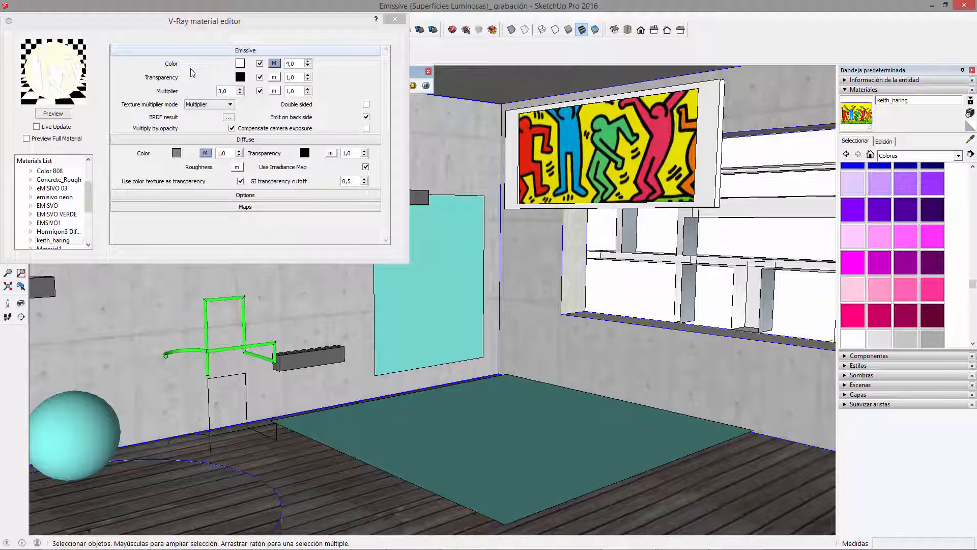
left_click_drag(246, 23, 265, 155)
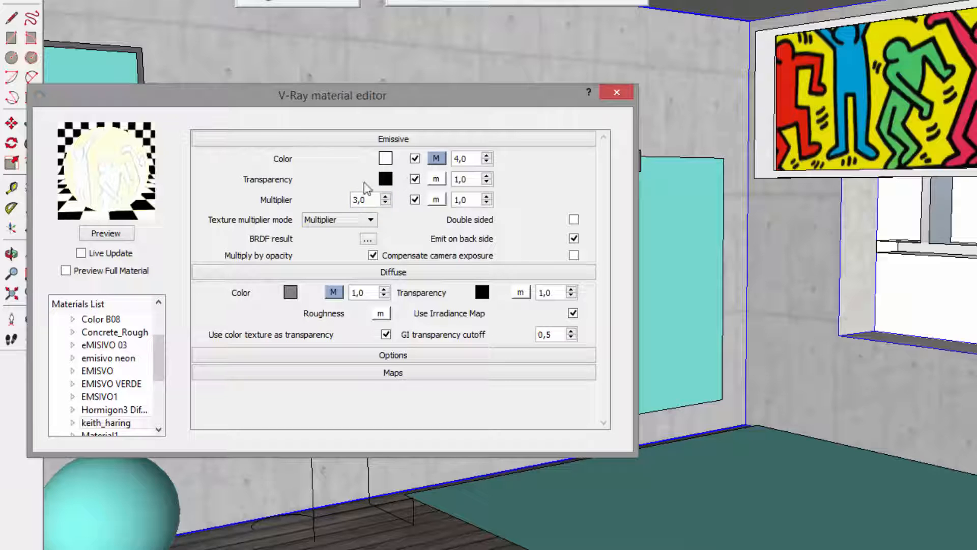
- Select the teal floor rectangle's face inside its group, import the chainlinkfencealpha image as a texture and apply it to that face
left_click(860, 183)
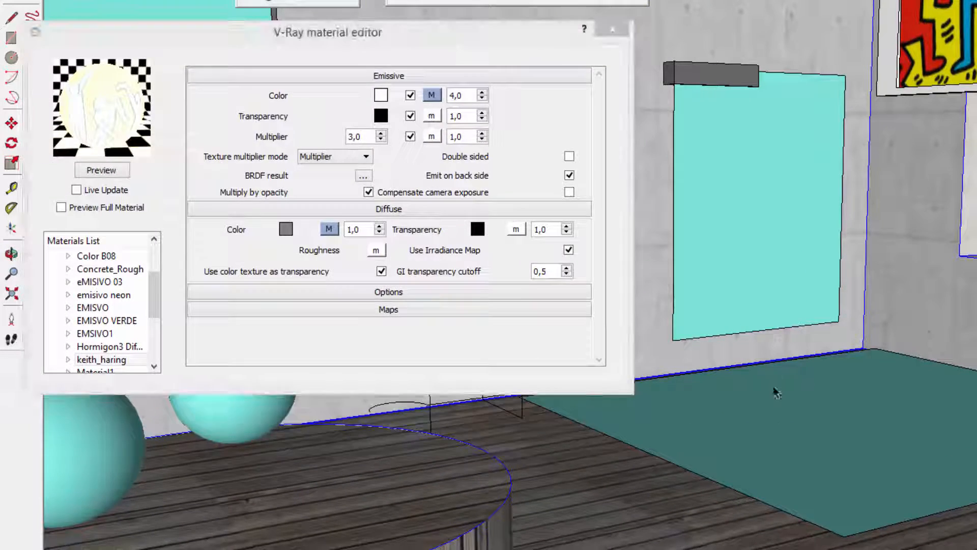
left_click_drag(775, 393, 883, 500)
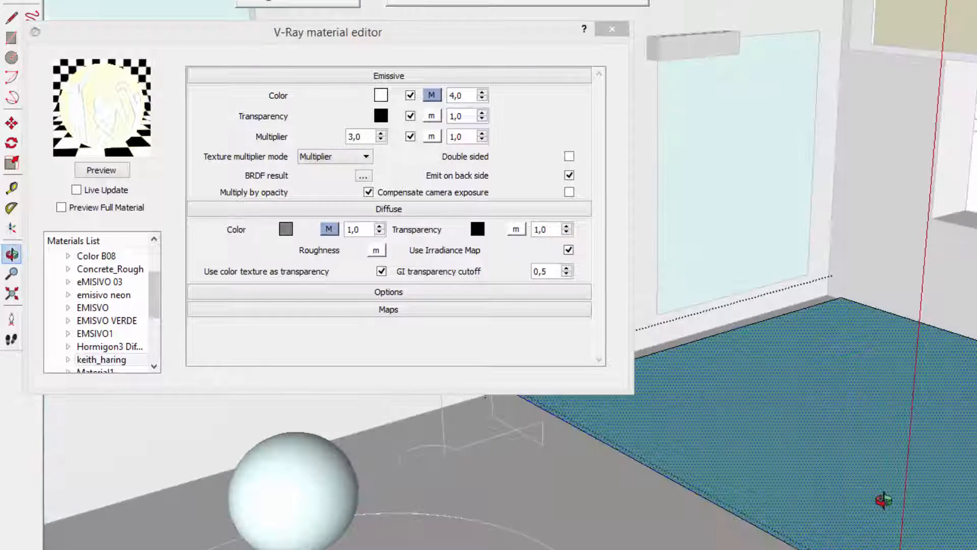
left_click(613, 29)
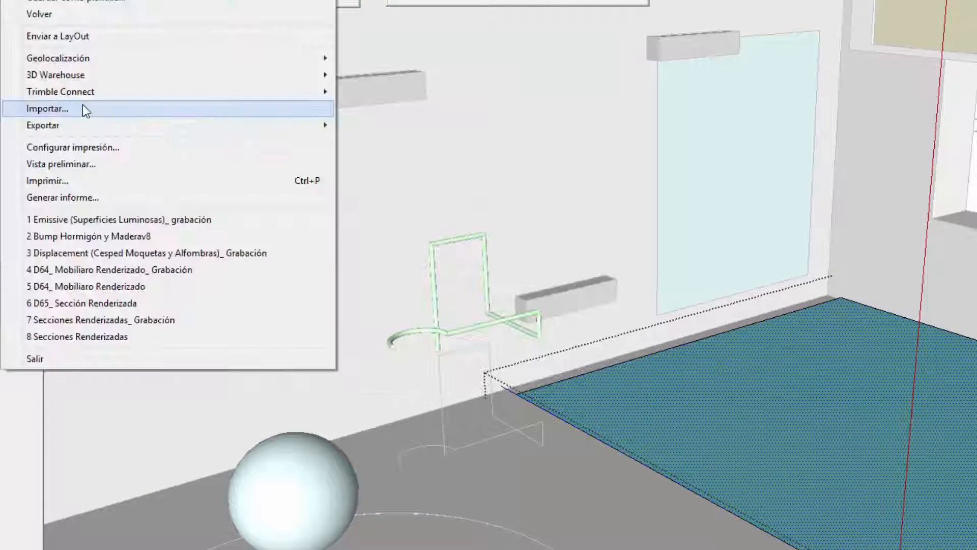
left_click(83, 108)
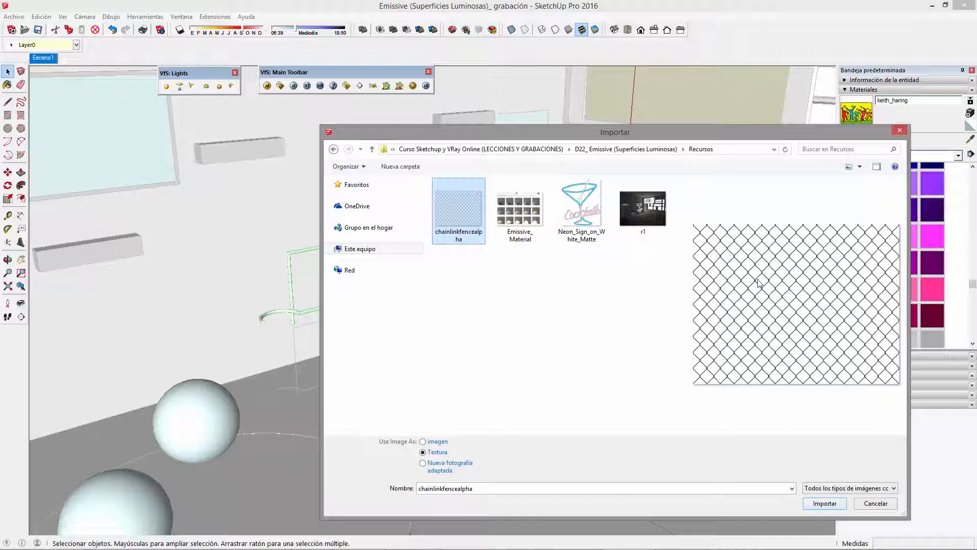
left_click(821, 505)
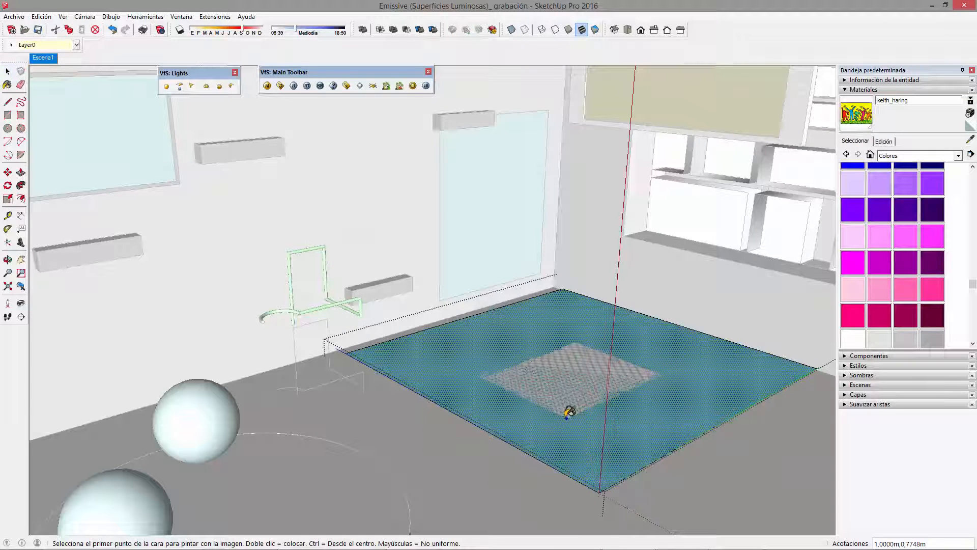
left_click(572, 435)
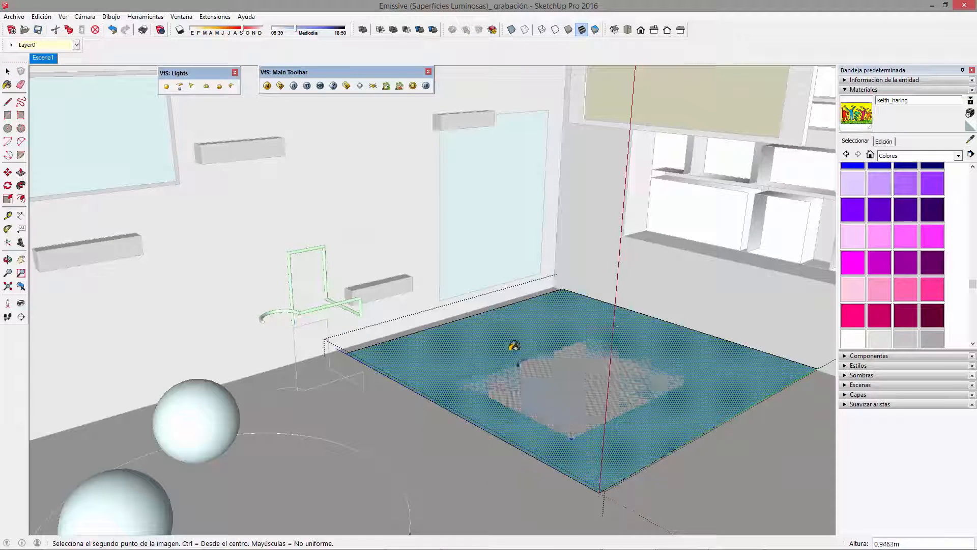
left_click(483, 312)
- Sample the chainlinkfencealpha material from the floor rectangle, repaint the face with it and leave the group
key("b")
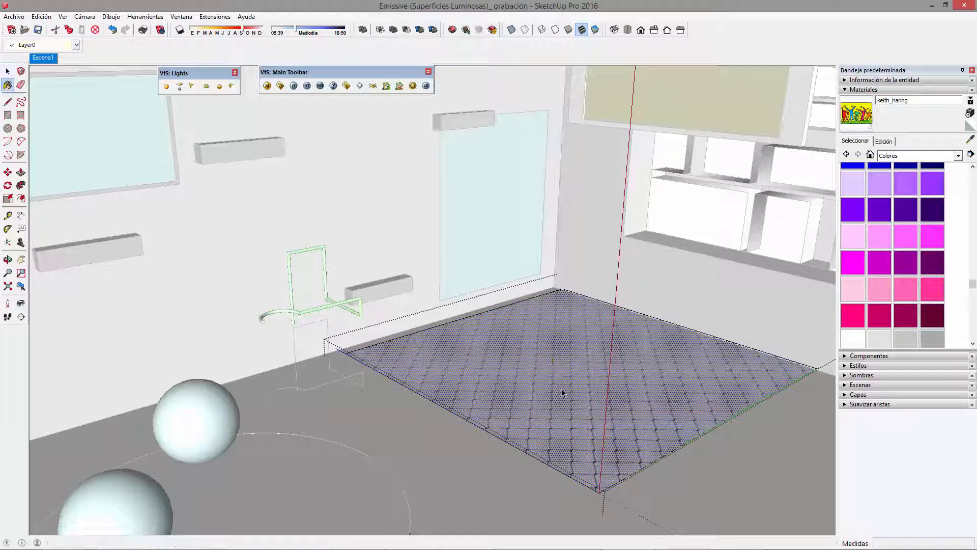
left_click(556, 346, "alt")
right_click(572, 358)
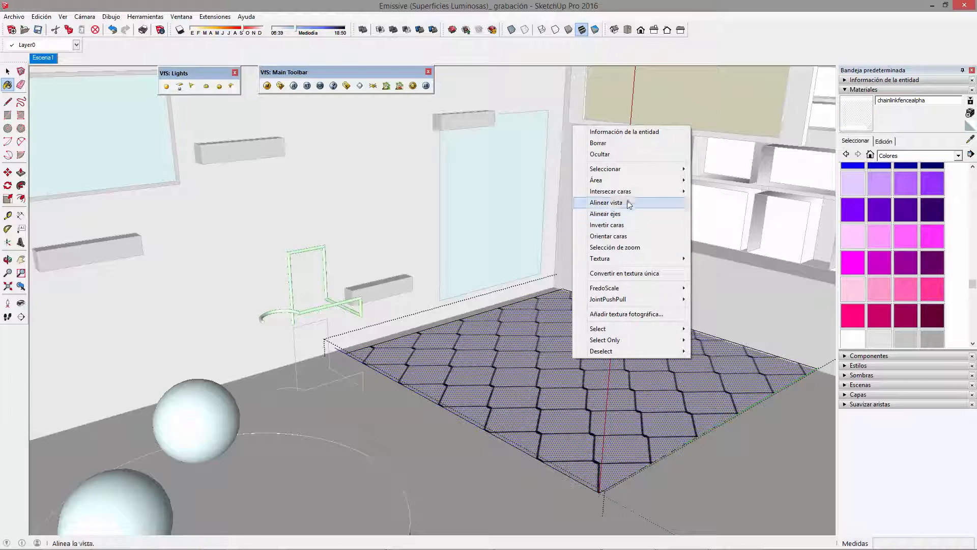
left_click(608, 225)
key("space")
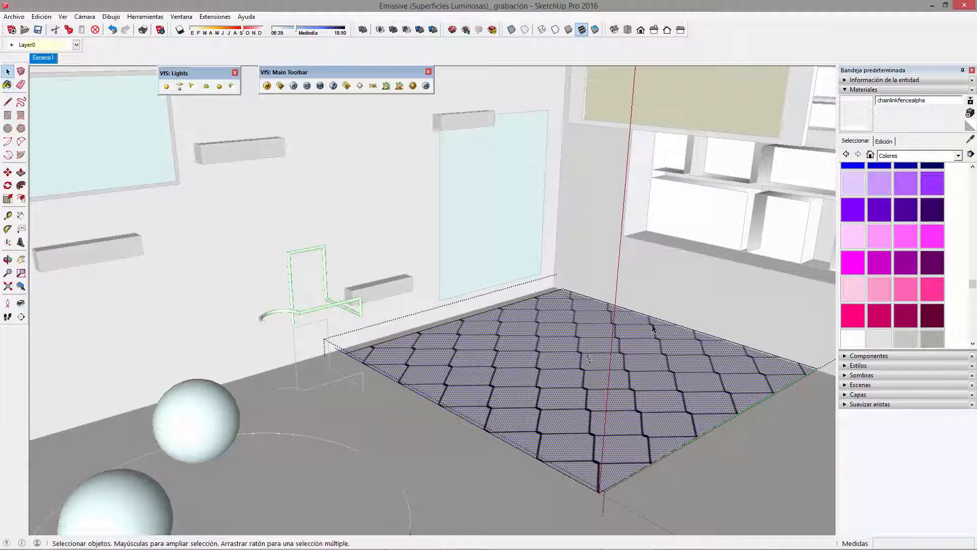
middle_click_drag(625, 378, 608, 376)
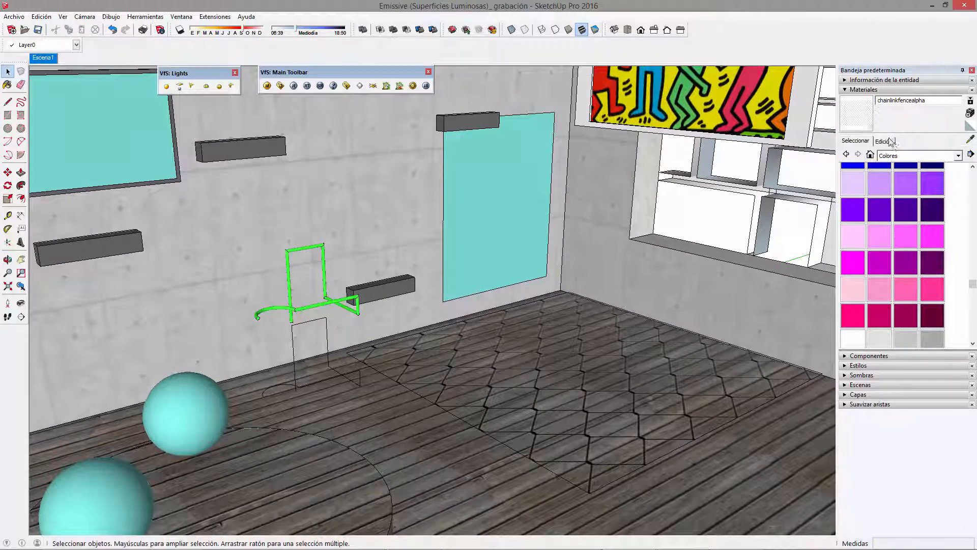
- Set the width of the chainlinkfencealpha texture to 0,8 m
left_click(884, 141)
double_click(867, 257)
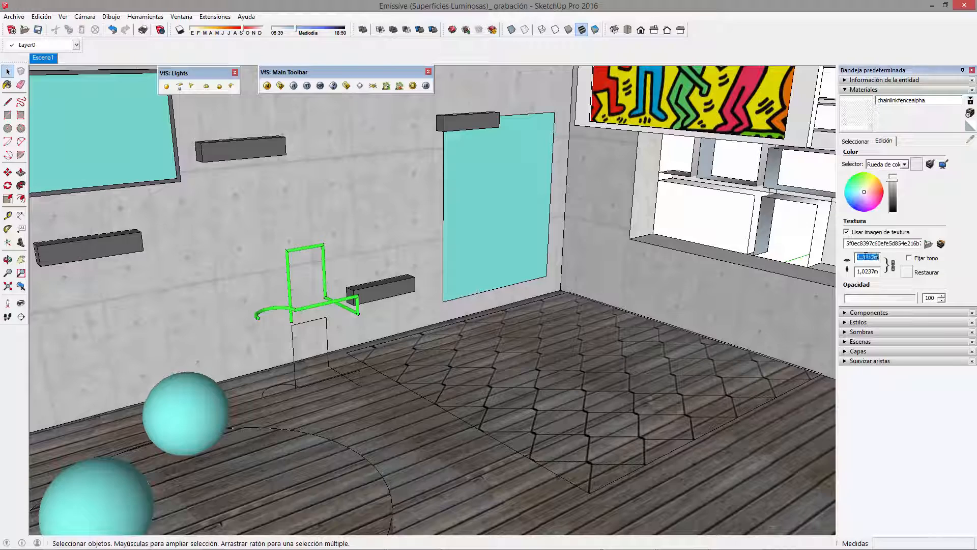
type("0,8")
key("Return")
- Select the chain-link floor rectangle and move it straight up so it floats above the wooden floor
middle_click_drag(624, 407, 617, 435)
left_click(618, 435)
scroll(619, 436, "up", 4)
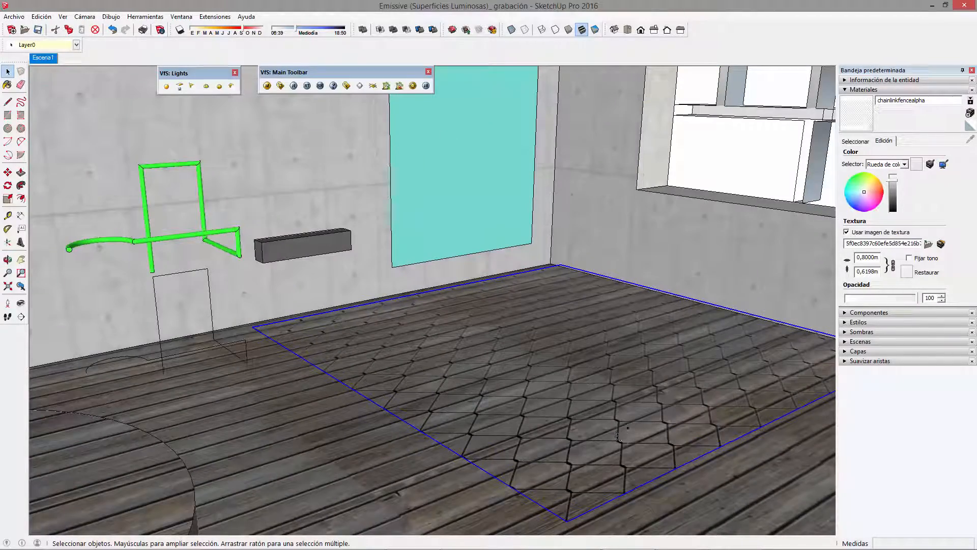
scroll(618, 436, "down", 3)
key("m")
left_click(763, 317)
left_click(765, 281)
key("space")
scroll(541, 404, "up", 3)
left_click(540, 406)
scroll(540, 407, "up", 2)
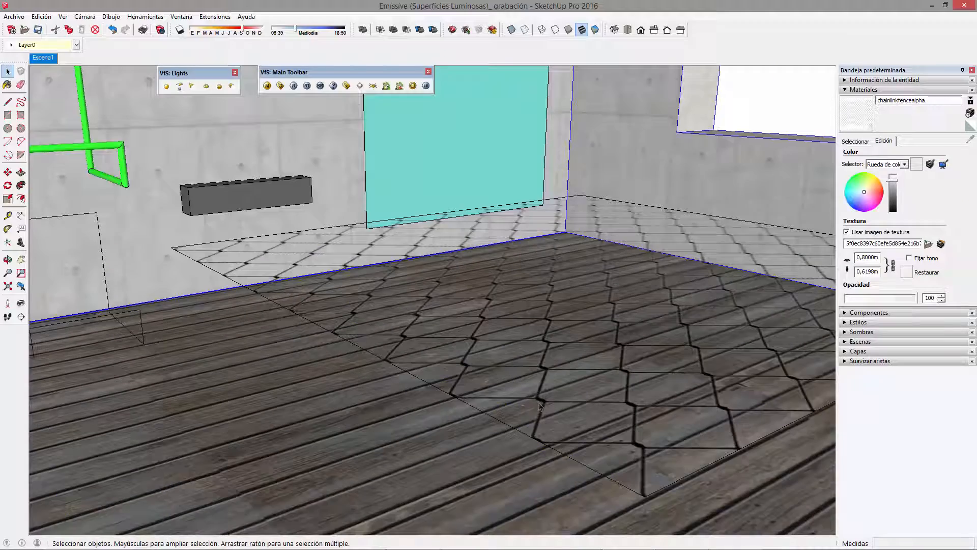
- Open the V-Ray material editor on the mesh rectangle's MALLA EMISIVA material, preview it and enlarge the editor to show more materials
middle_click_drag(577, 391, 536, 332)
left_click(478, 267)
left_click(267, 86)
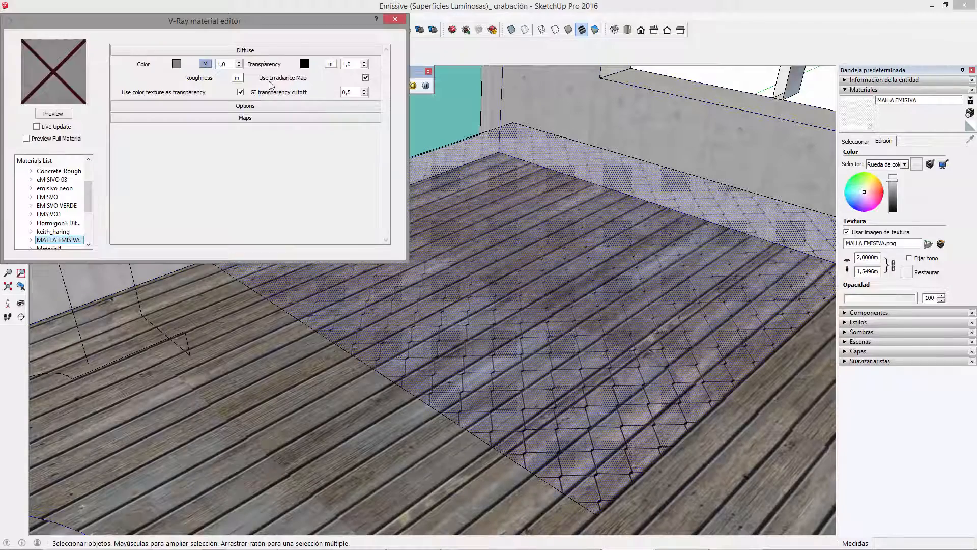
left_click_drag(293, 21, 349, 152)
left_click(107, 245)
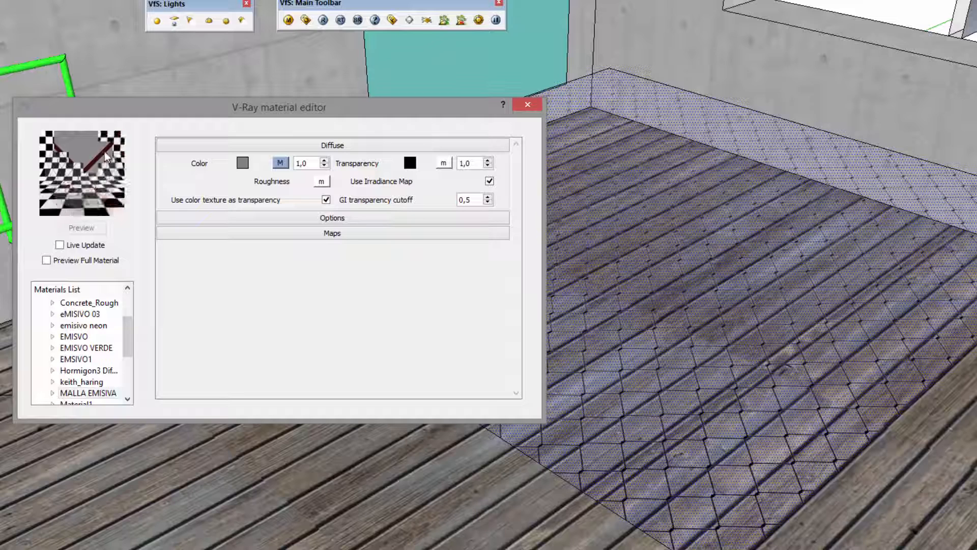
left_click(252, 147)
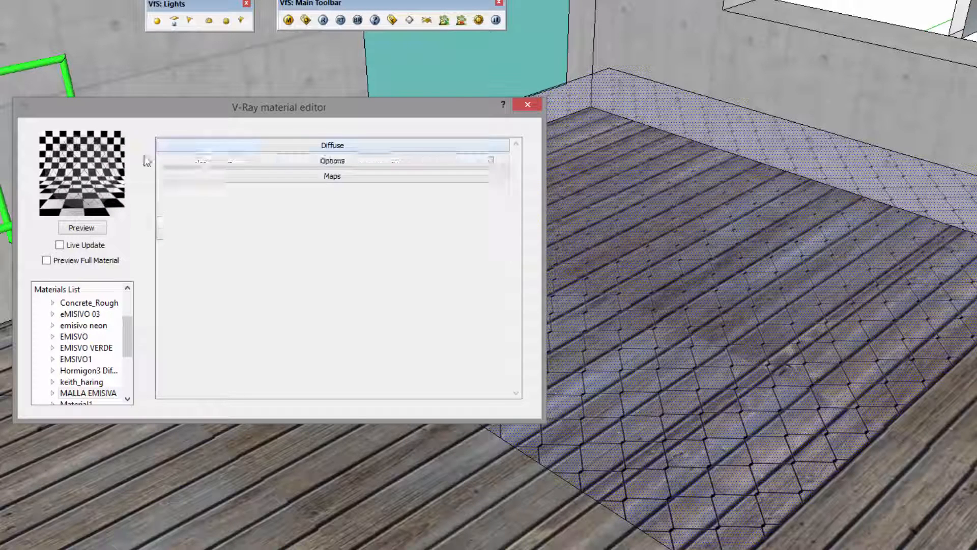
left_click_drag(135, 427, 135, 465)
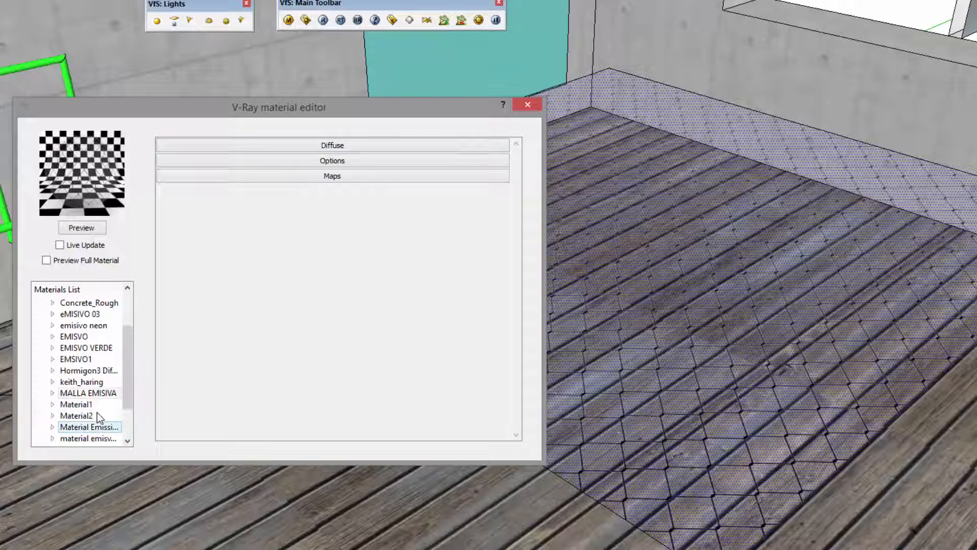
- Add an Emissive layer to the MALLA EMISIVA material and refresh its preview
right_click(99, 395)
mouse_move(239, 406)
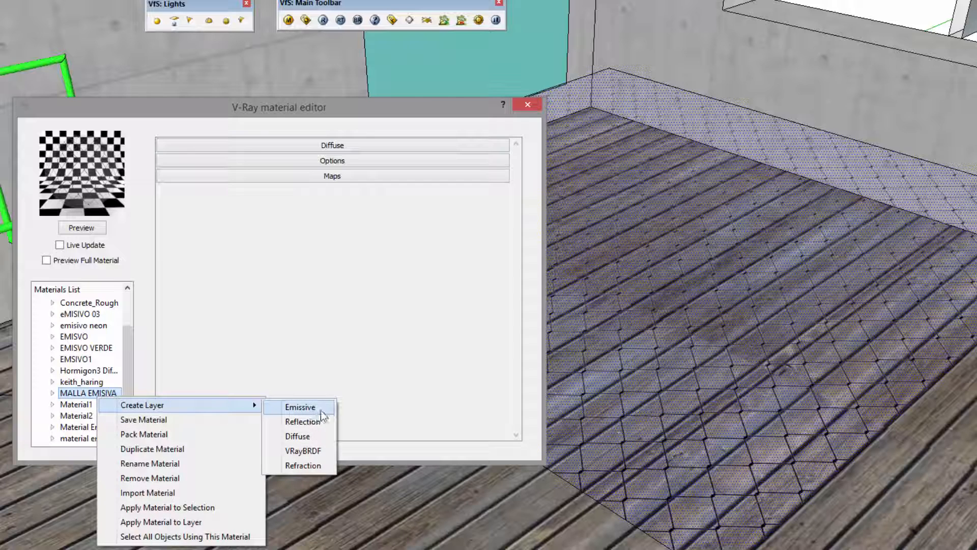
left_click(312, 407)
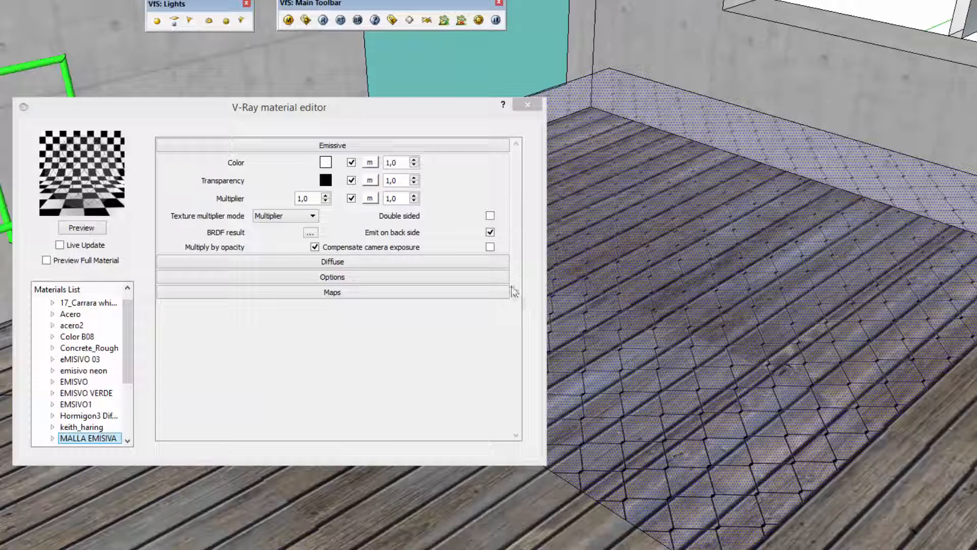
left_click(100, 228)
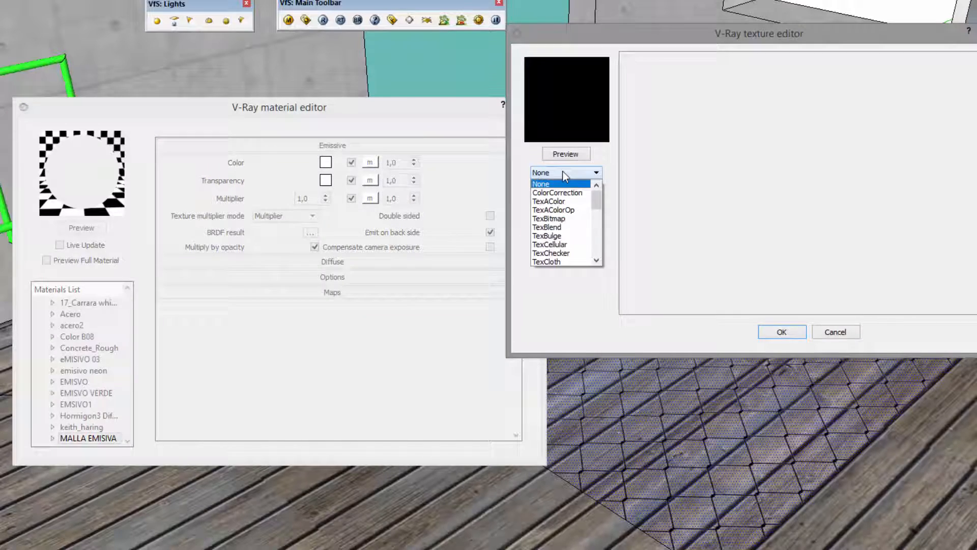
- Assign the MALLA EMISIVA image as a TexBitmap to the Emissive Color and refresh the preview
left_click(563, 172)
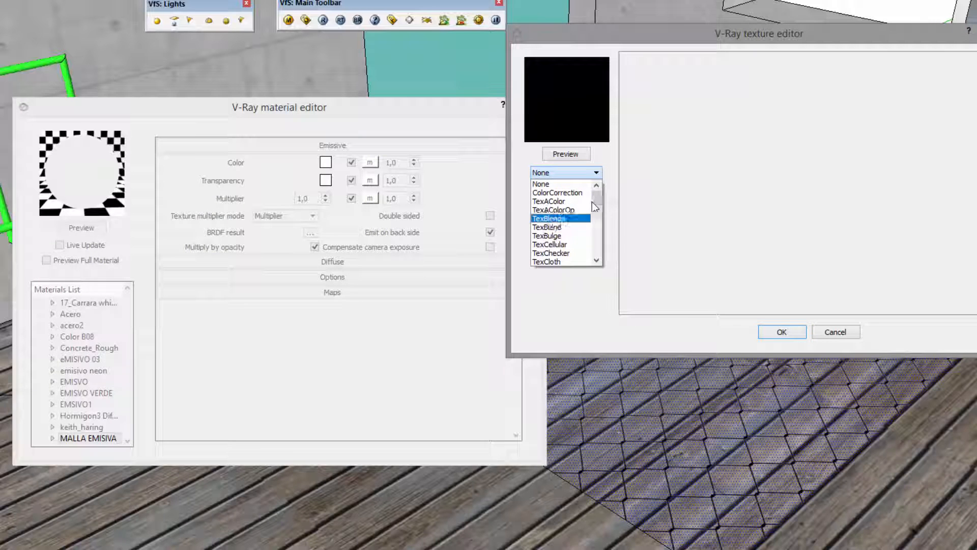
left_click(565, 218)
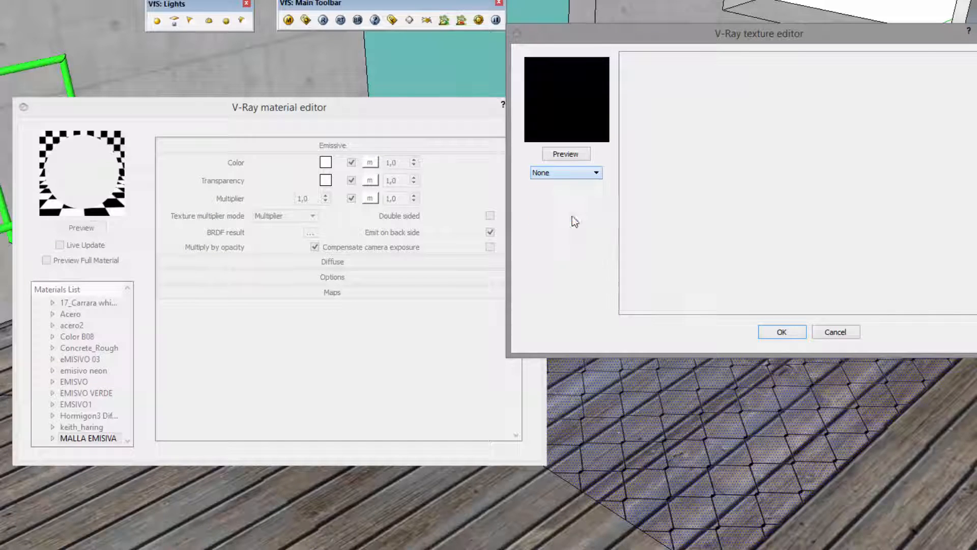
left_click(565, 155)
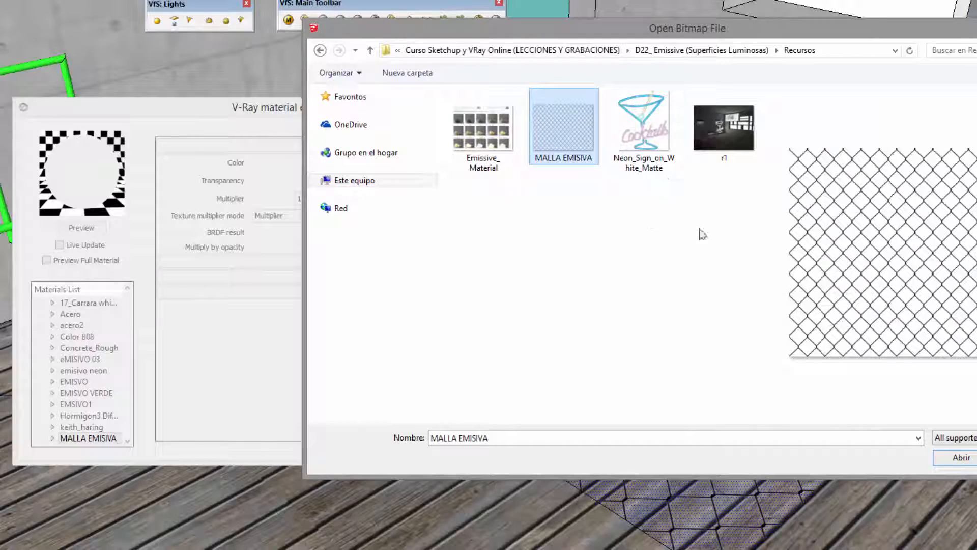
left_click(959, 456)
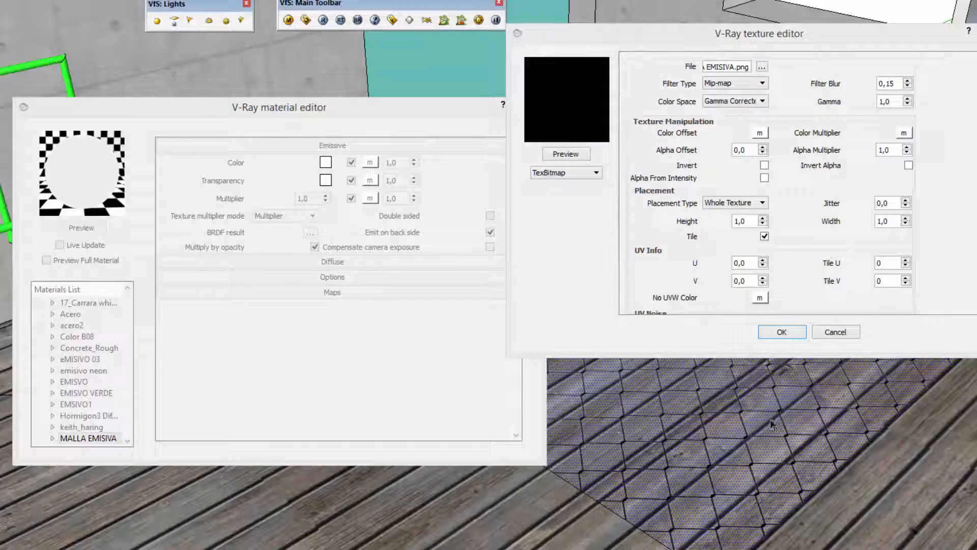
left_click(782, 331)
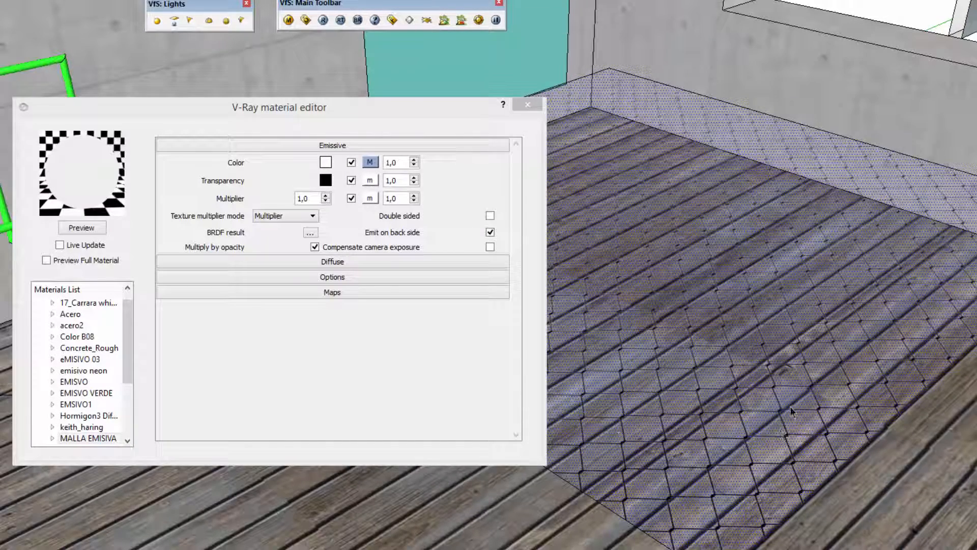
left_click(87, 230)
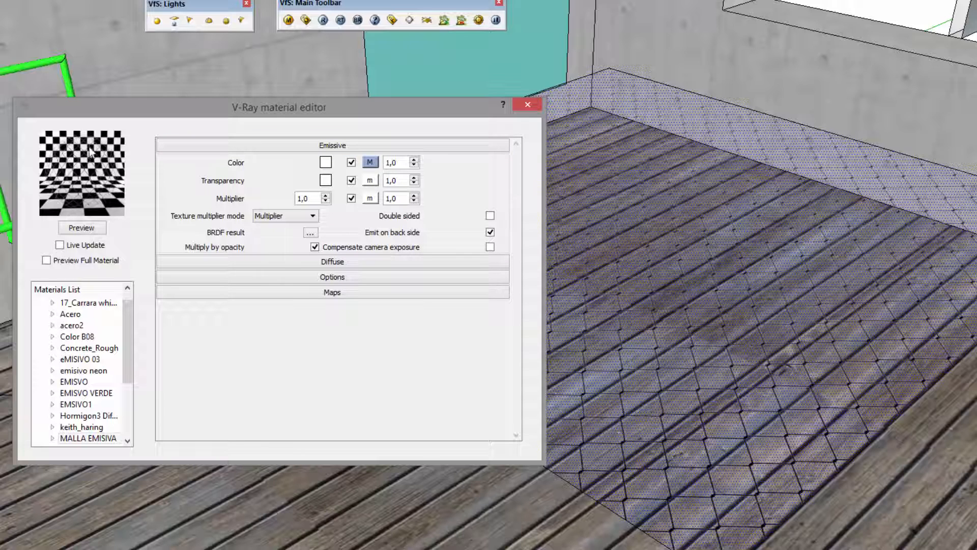
- Set the Emissive Transparency colour of MALLA EMISIVA to black and refresh the preview
left_click(326, 181)
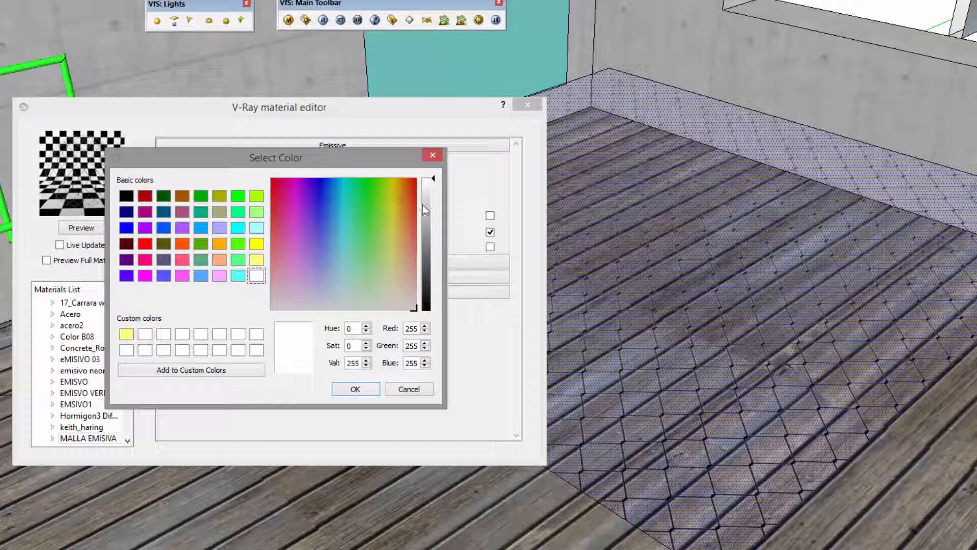
left_click_drag(427, 210, 430, 309)
left_click(356, 389)
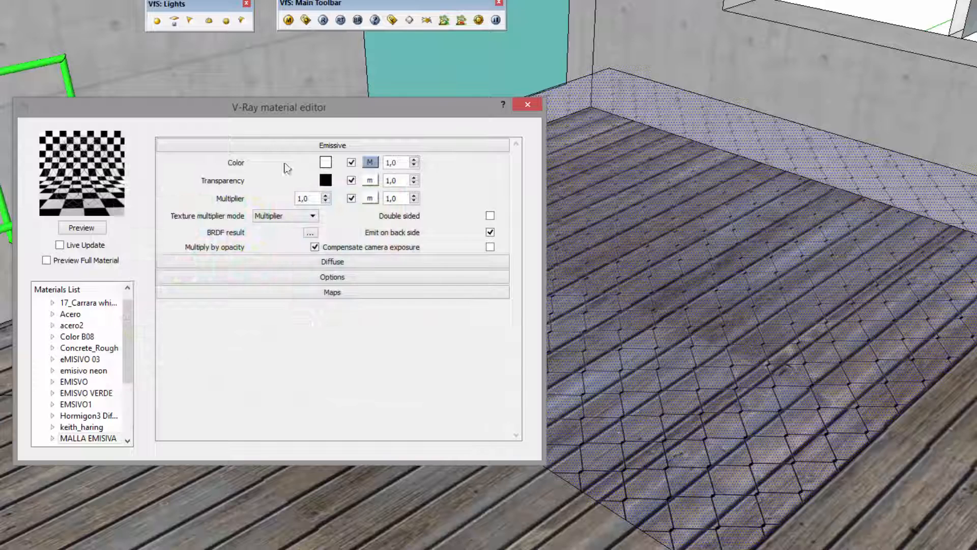
left_click(100, 232)
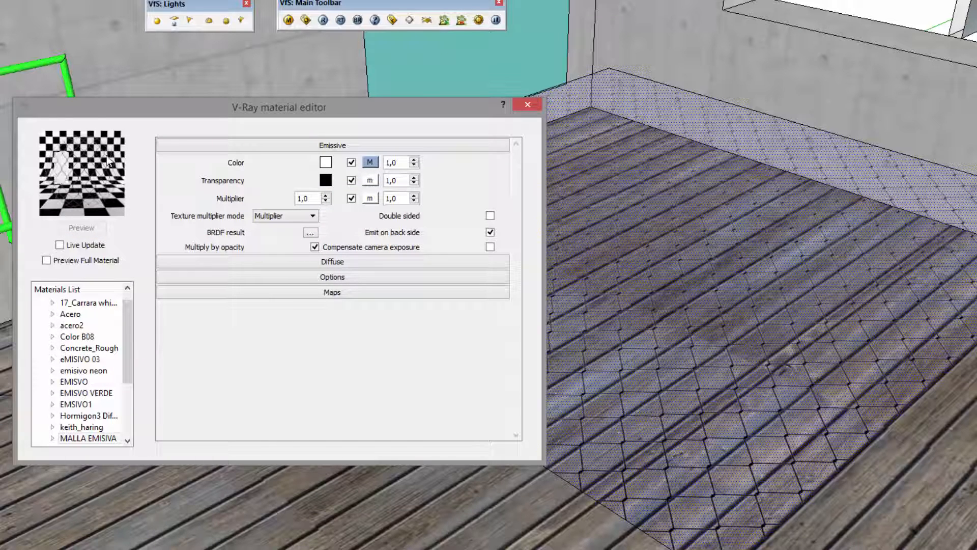
- Set the Emissive Transparency colour of MALLA EMISIVA to white
left_click(330, 181)
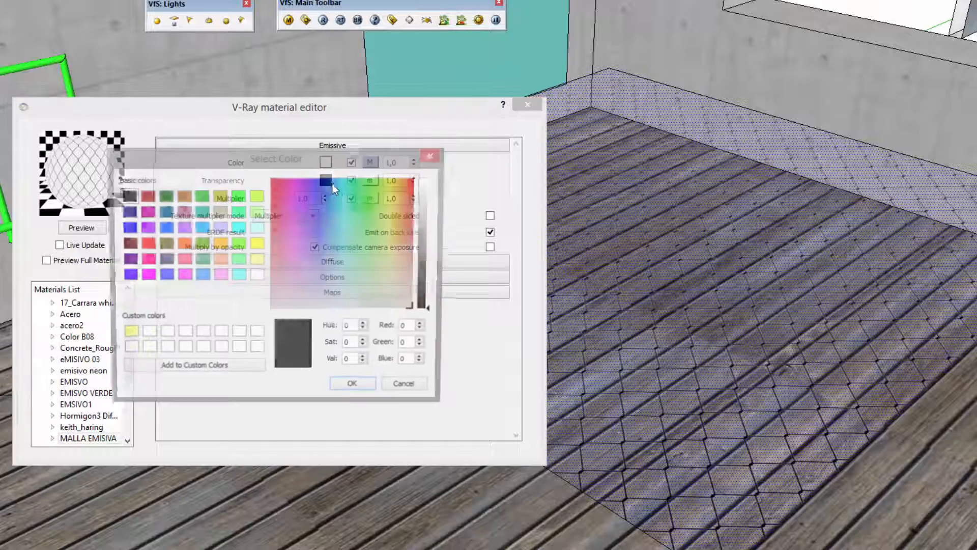
left_click_drag(431, 234, 426, 179)
left_click(362, 389)
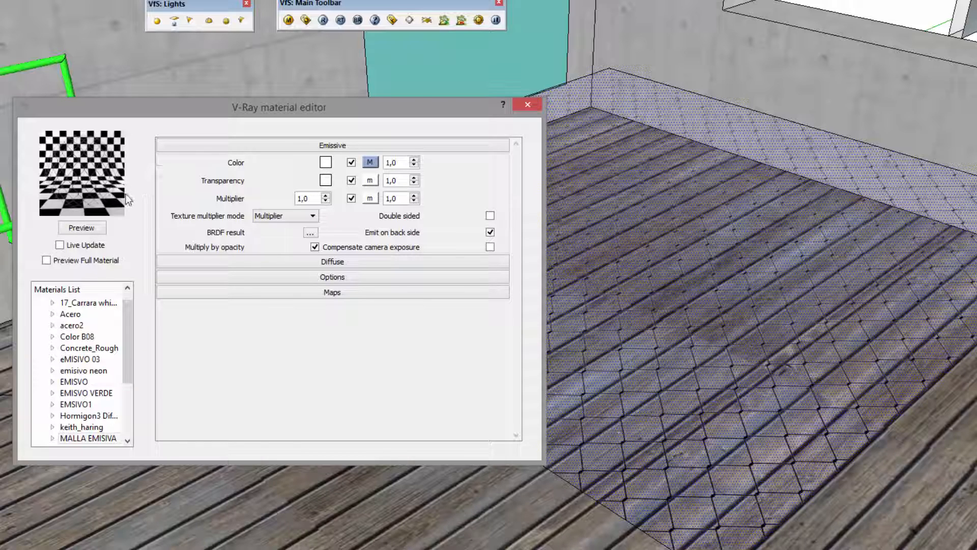
left_click(624, 366)
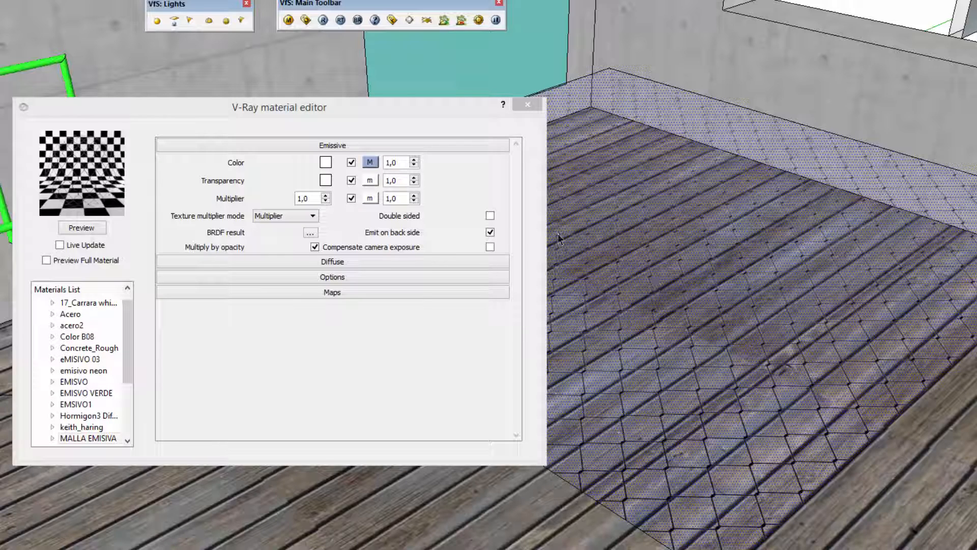
- Assign the MALLA EMISIVA image as a TexBitmap to the Emissive Transparency and refresh the preview
left_click(370, 182)
left_click(569, 175)
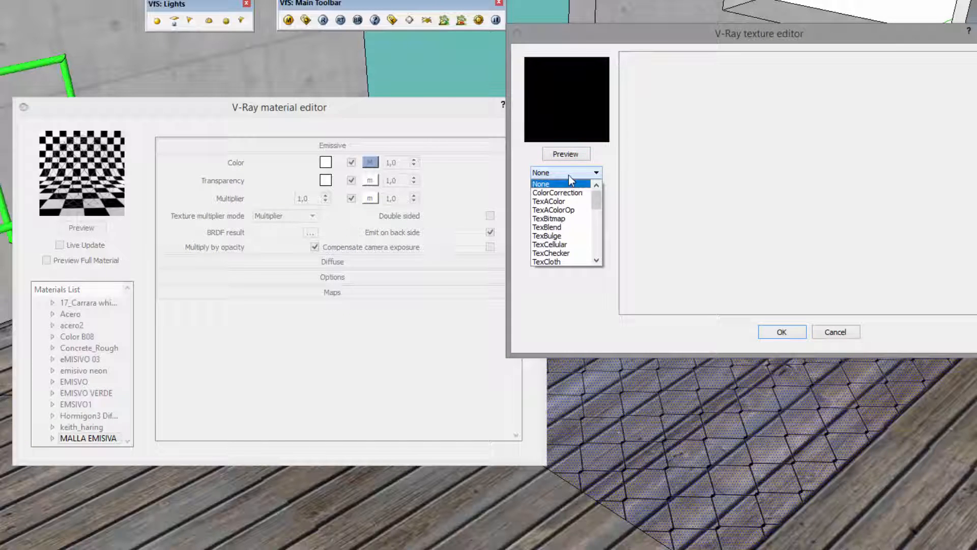
left_click(560, 220)
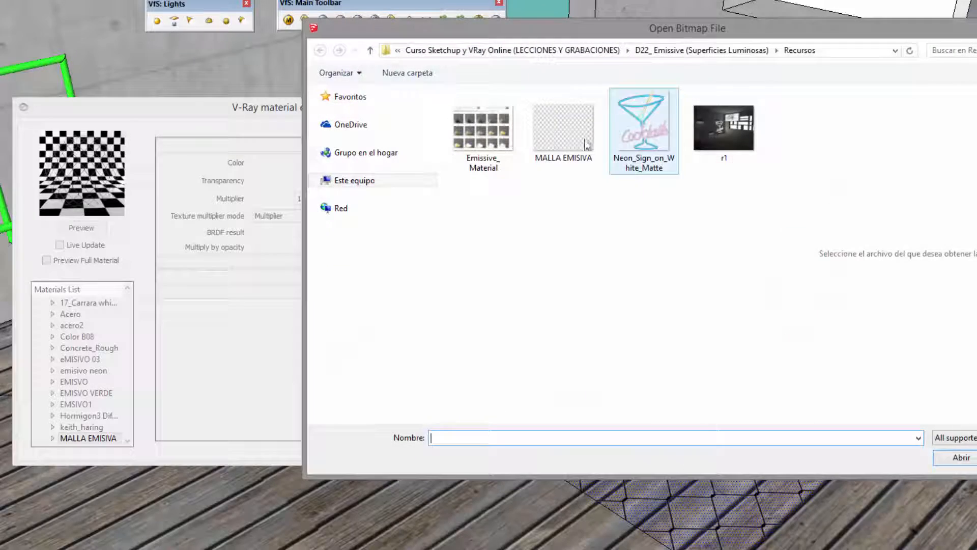
left_click(575, 122)
left_click(962, 457)
left_click(782, 332)
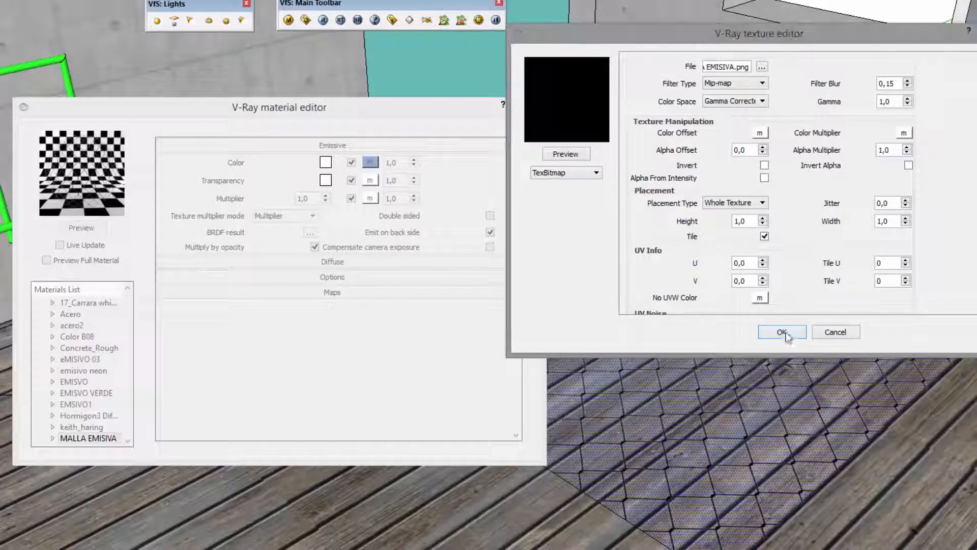
left_click(82, 229)
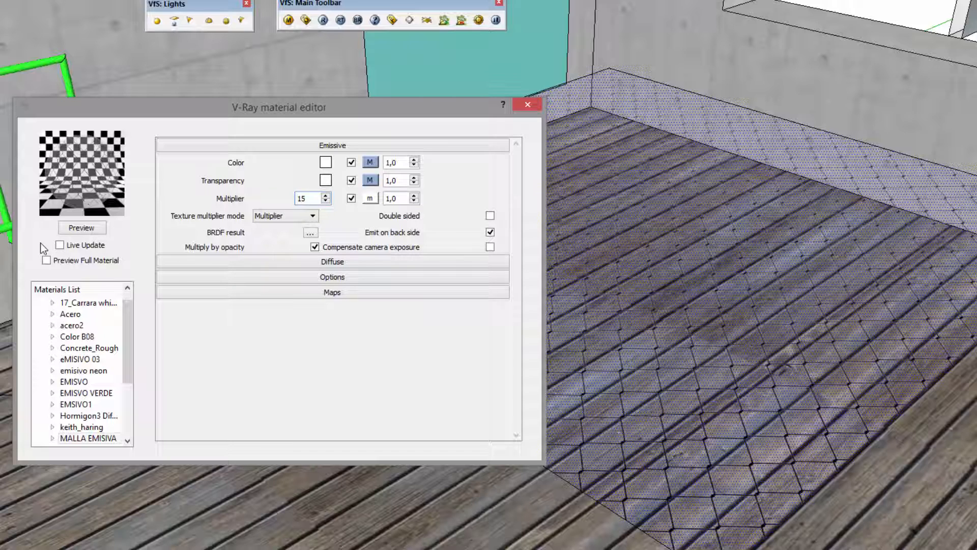
- Set the MALLA EMISIVA Emissive Multiplier to 15, preview the material and render the room view
left_click(71, 229)
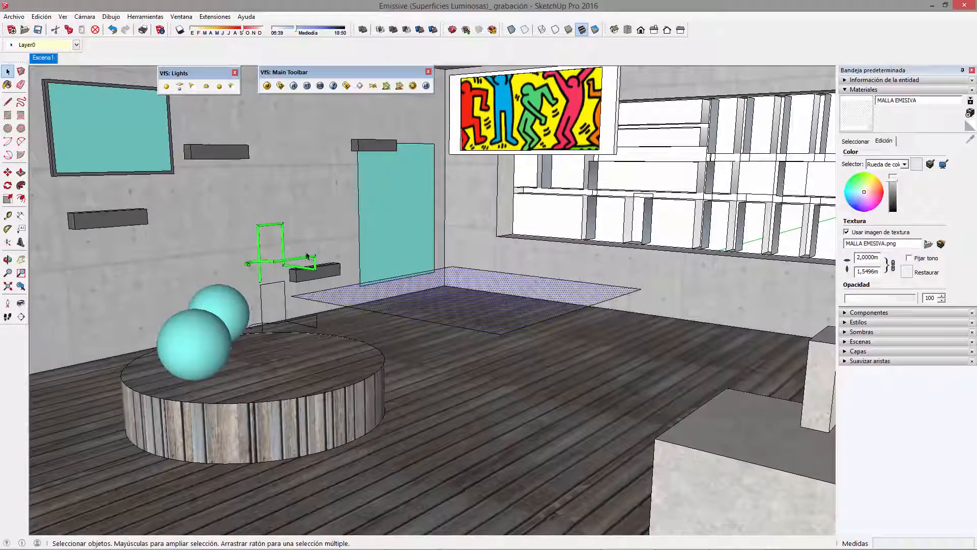
left_click(450, 294)
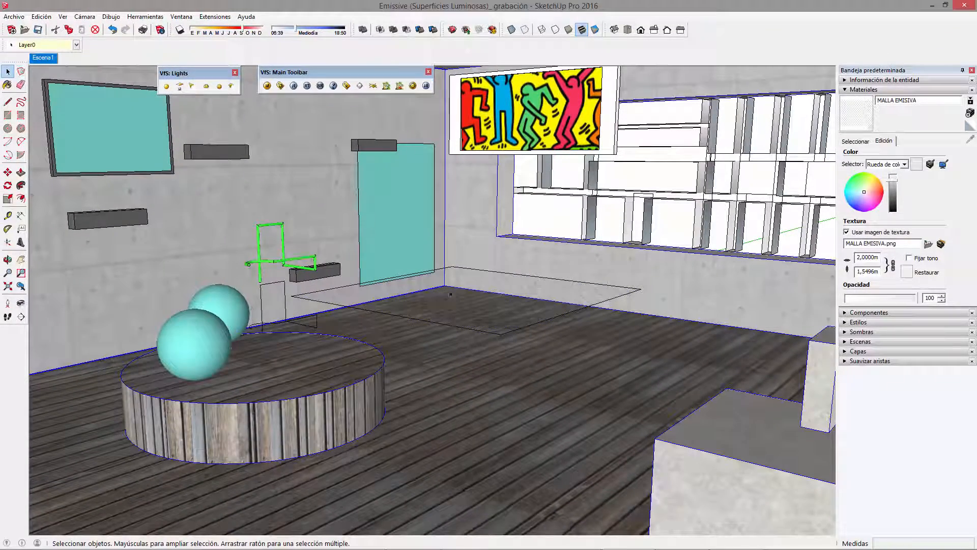
left_click(293, 85)
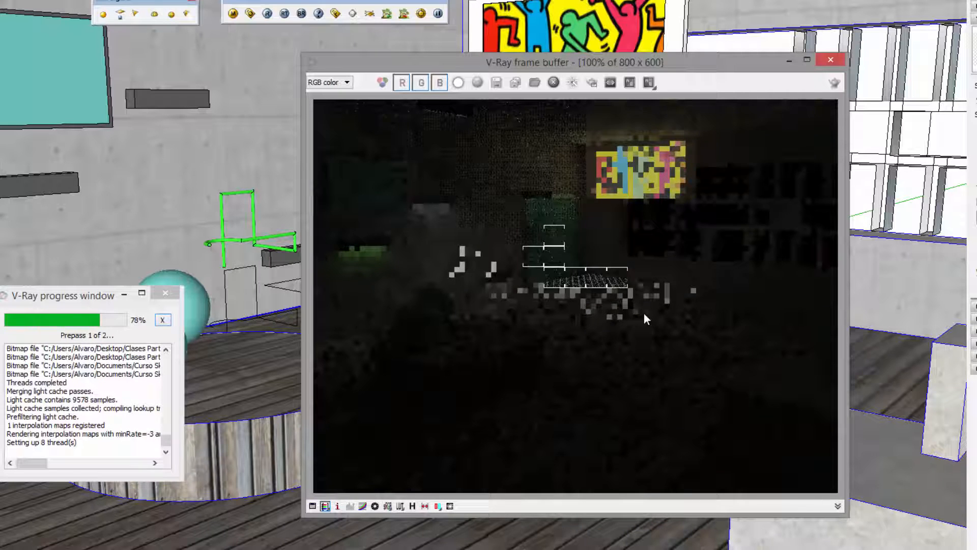
- Examine the glowing mesh rectangle in the rendered image at close range and in the full view
left_click_drag(674, 65, 286, 90)
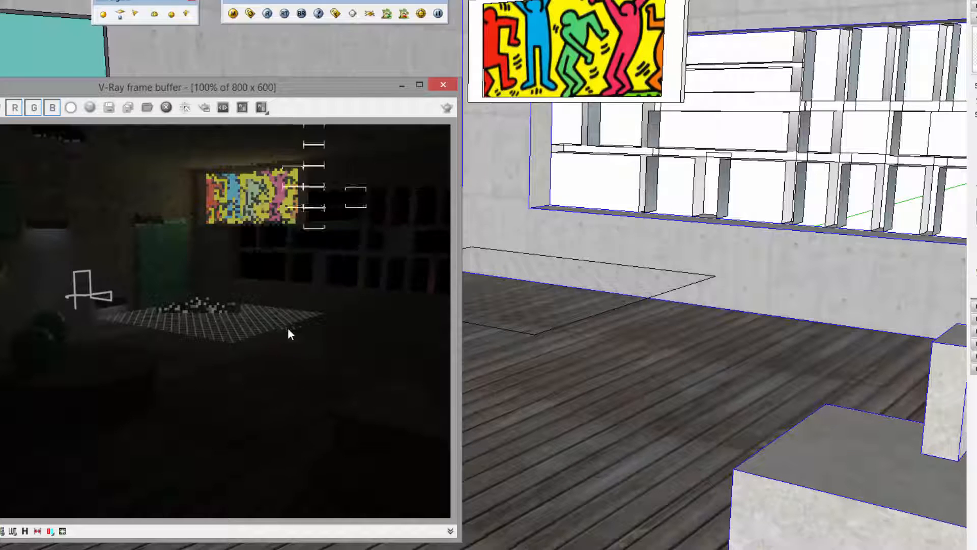
scroll(204, 323, "up", 1)
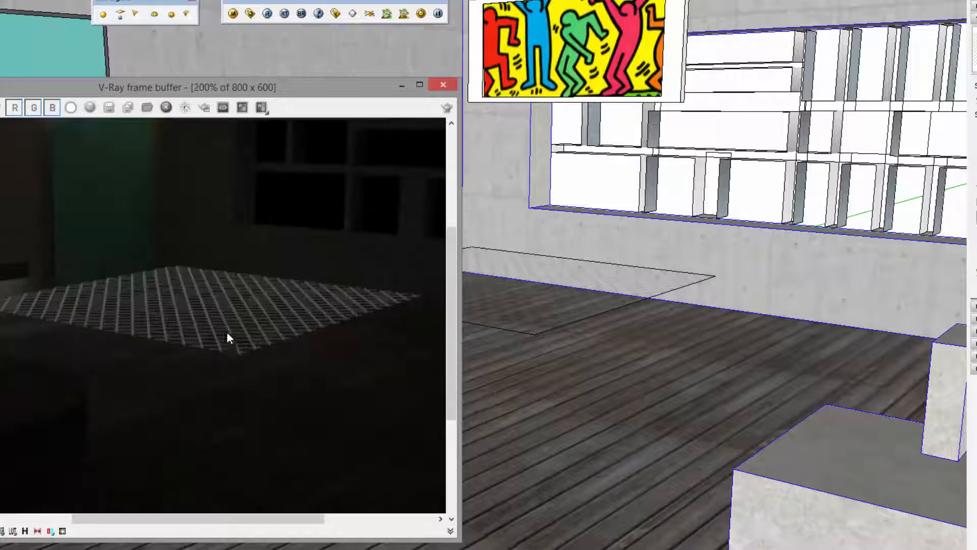
left_click_drag(338, 95, 467, 108)
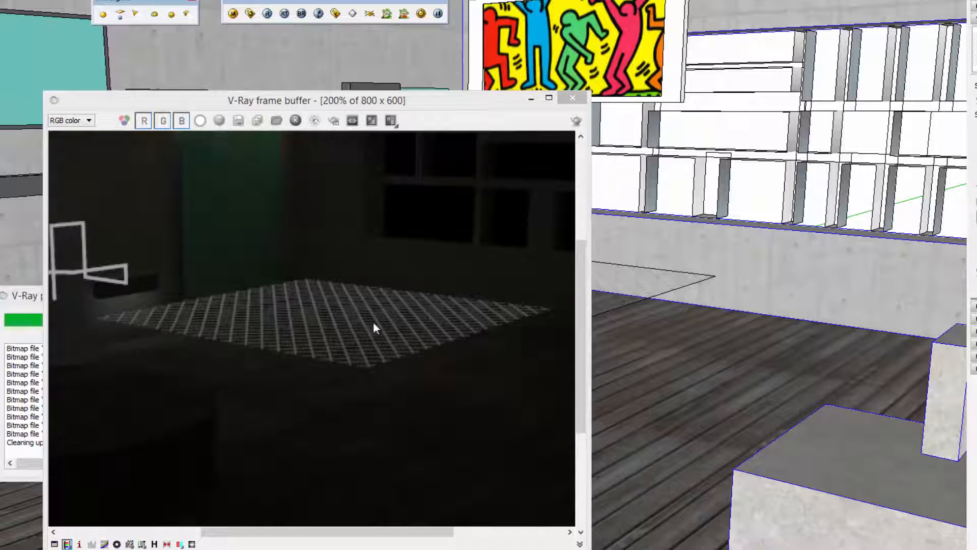
scroll(374, 322, "down", 1)
left_click(374, 322)
scroll(373, 322, "down", 1)
- Move the render window aside and define a render region across part of the mesh rectangle and the shelving
mouse_move(480, 108)
left_mouse_down()
mouse_move(775, 117)
mouse_move(940, 85)
left_mouse_up()
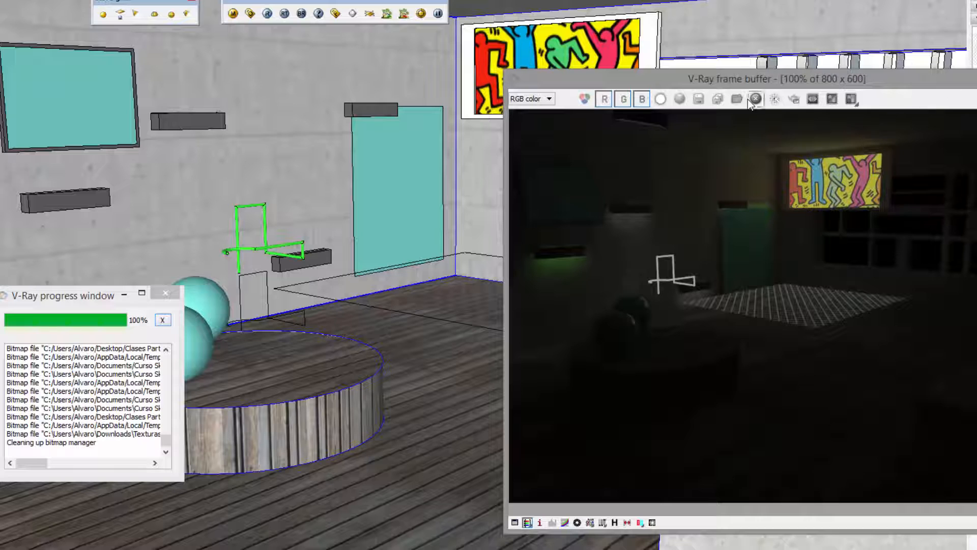
left_click_drag(933, 408, 937, 394)
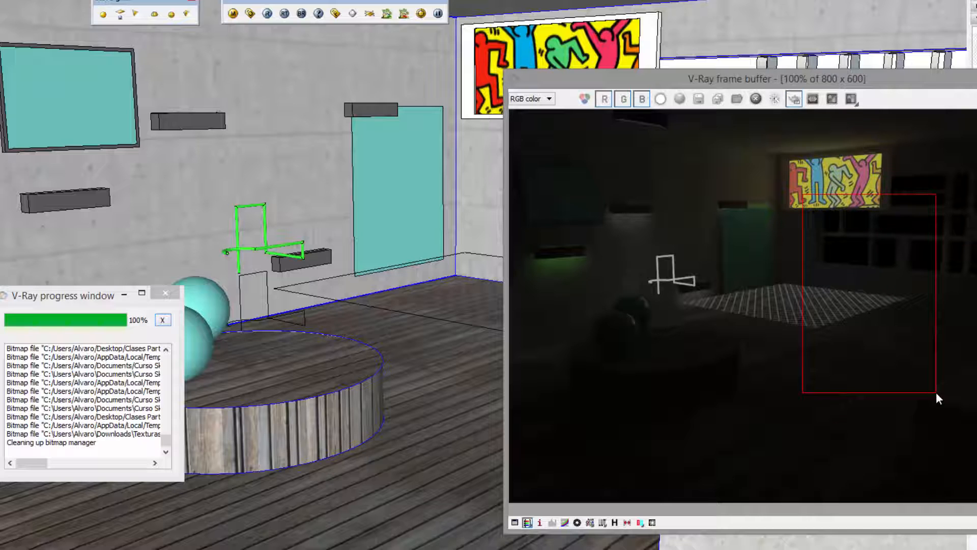
left_click(490, 312)
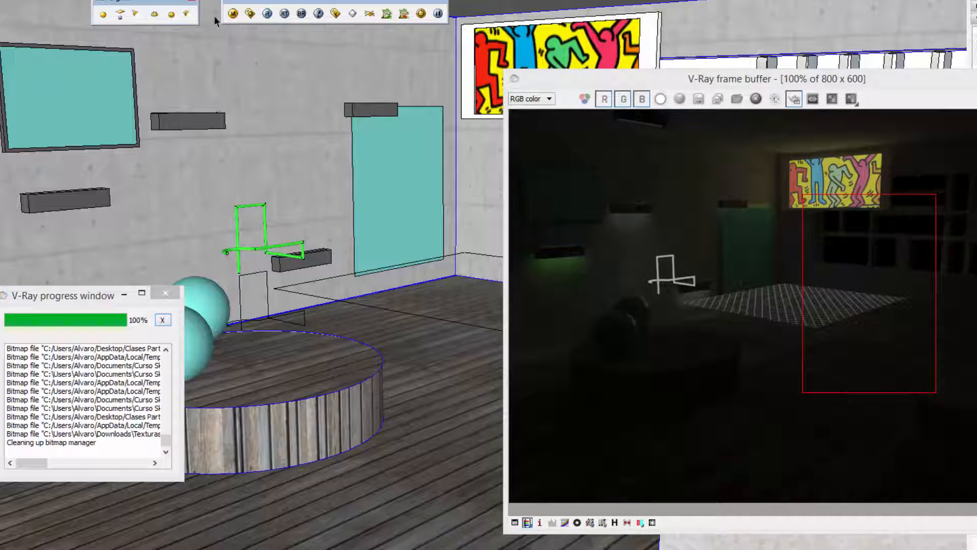
- Set the MALLA EMISIVA Emissive Multiplier to 40, render the region, check the mesh at close range and close the render windows
left_click(232, 13)
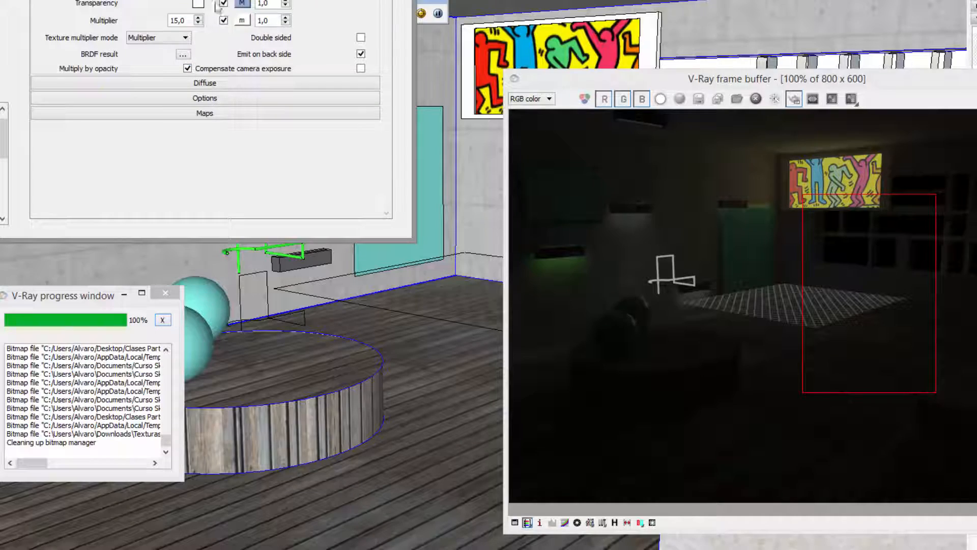
type("40")
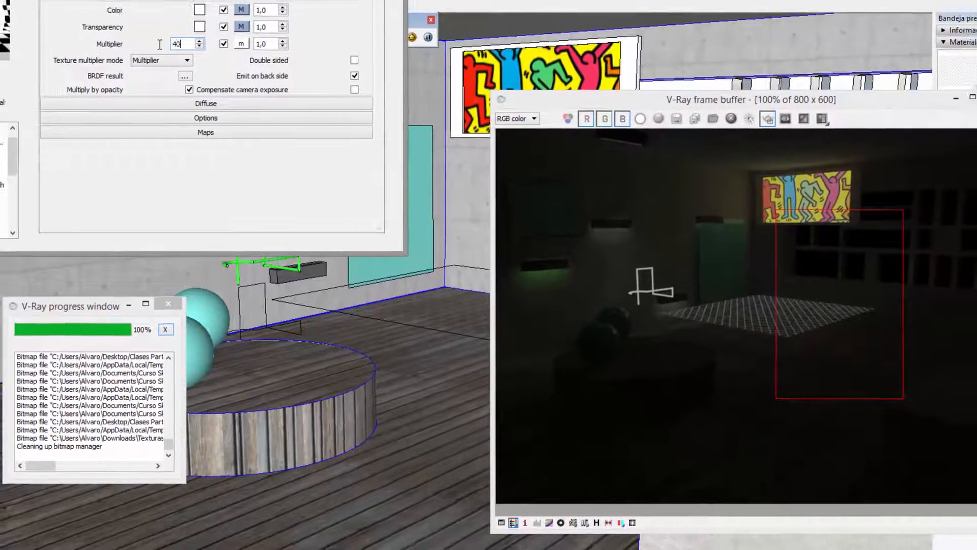
left_click(388, 0)
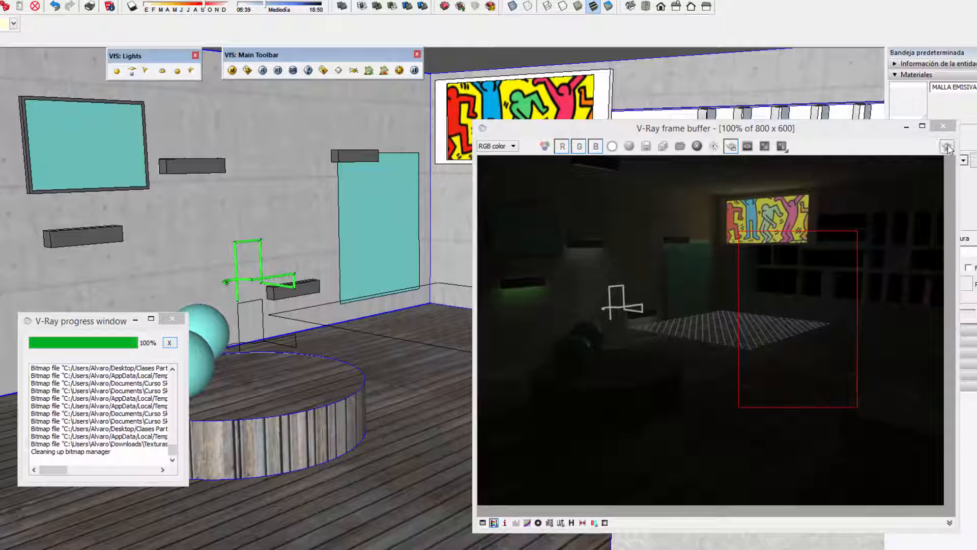
left_click(947, 146)
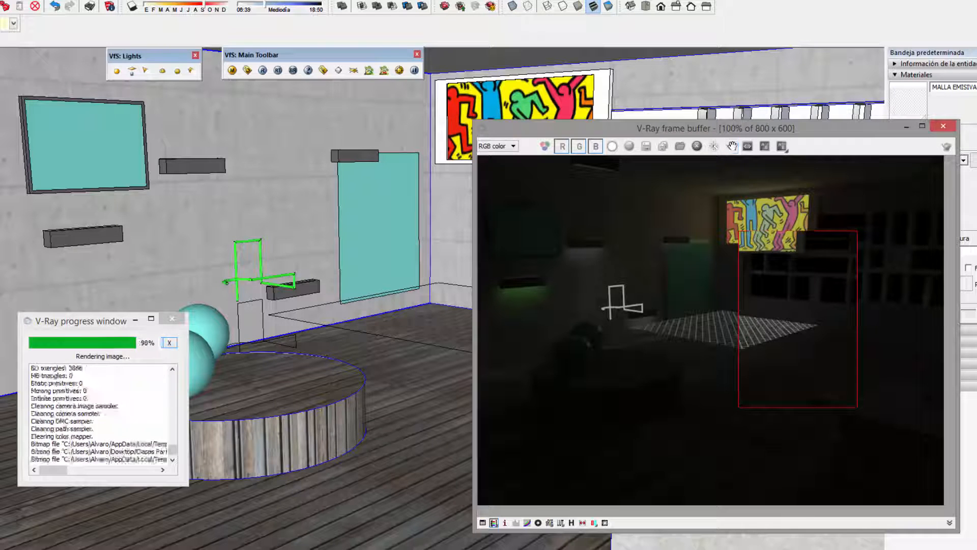
scroll(741, 331, "up", 1)
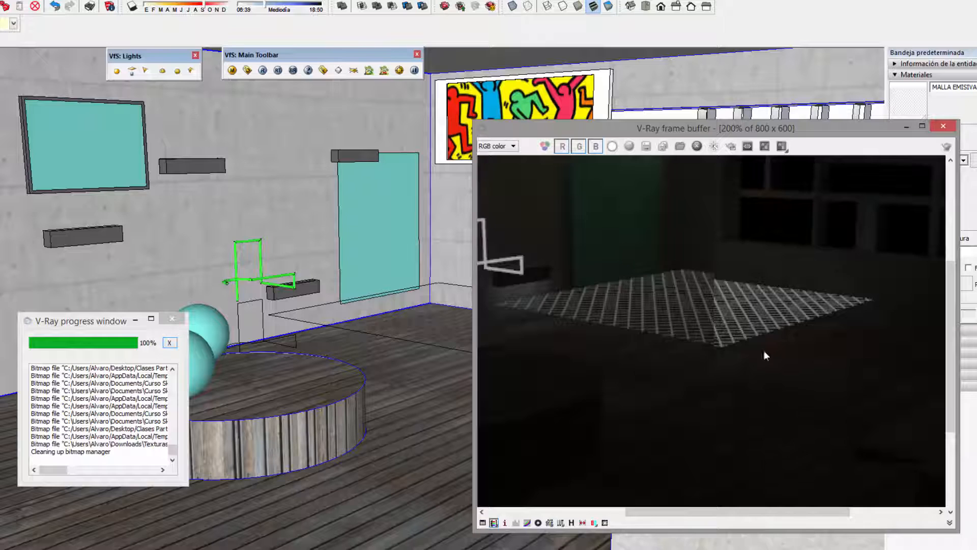
scroll(764, 351, "down", 1)
scroll(775, 347, "up", 1)
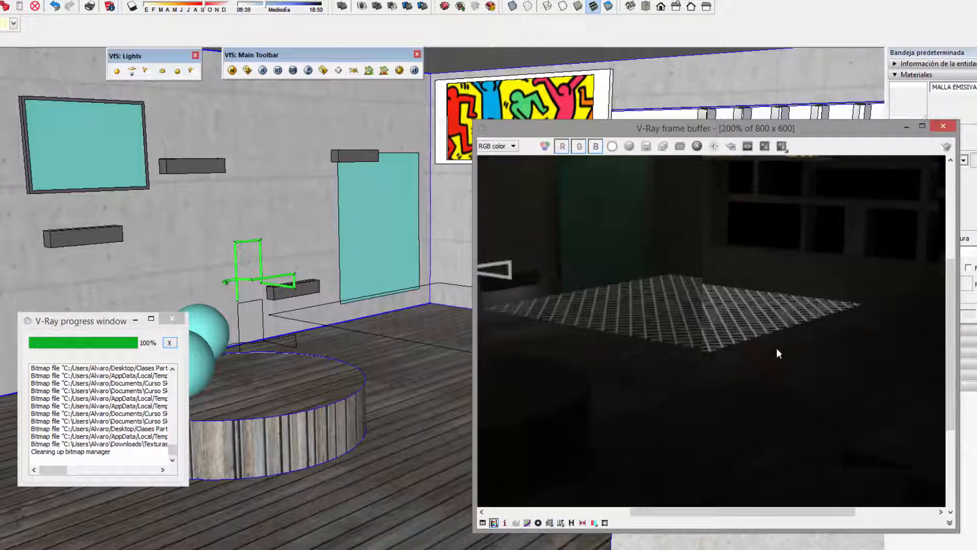
scroll(777, 347, "down", 1)
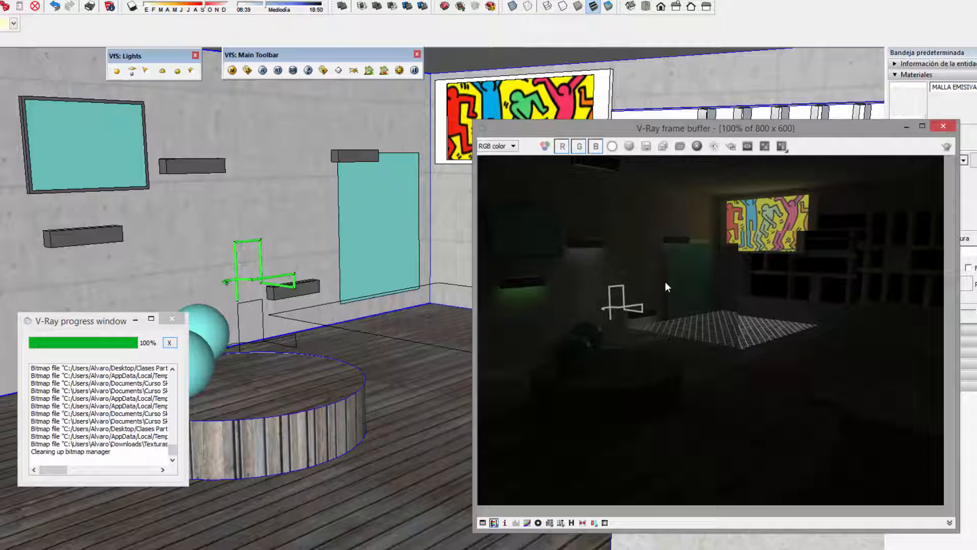
left_click(949, 126)
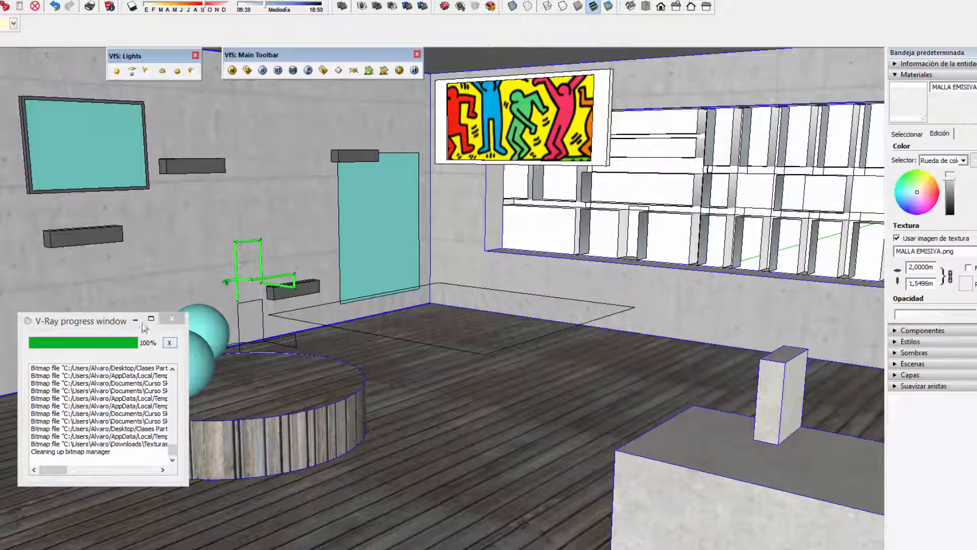
left_click(172, 318)
- Sample the EMSIVO1 material from the neon tube, review its emissive settings and paint the front sphere with it
mouse_move(487, 267)
middle_mouse_down("shift")
mouse_move(560, 299)
mouse_move(485, 260)
middle_mouse_up("shift")
mouse_move(331, 231)
middle_mouse_down("shift")
mouse_move(344, 259)
mouse_move(366, 265)
middle_mouse_up("shift")
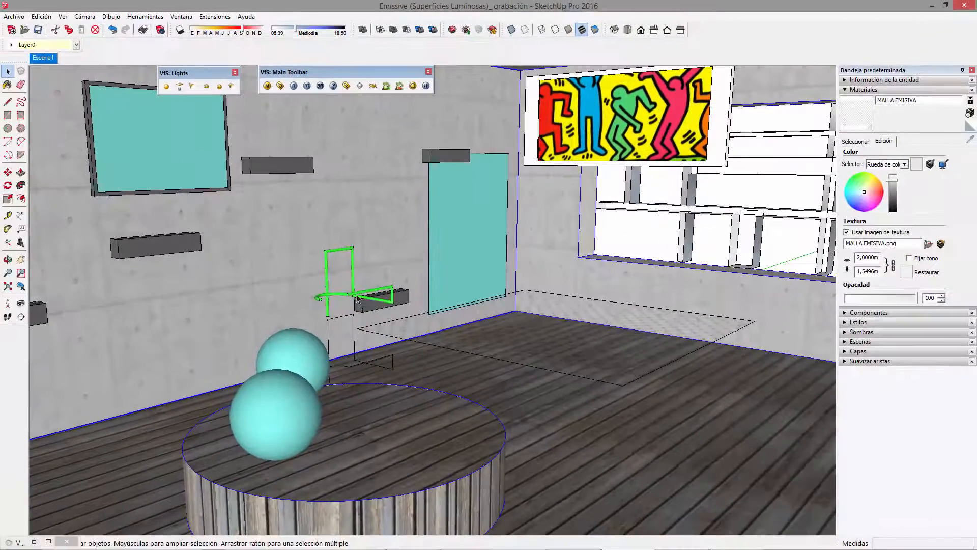
key("b")
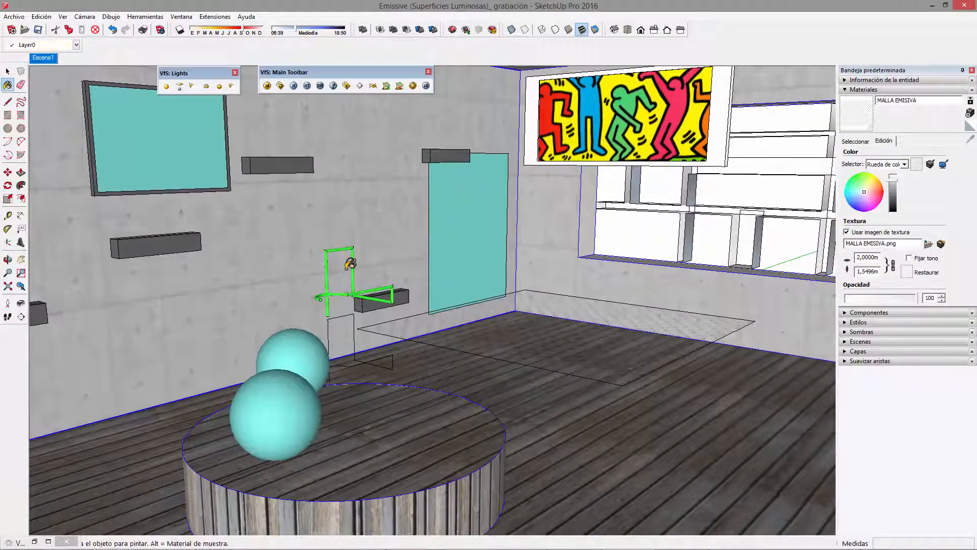
left_click(353, 263, "alt")
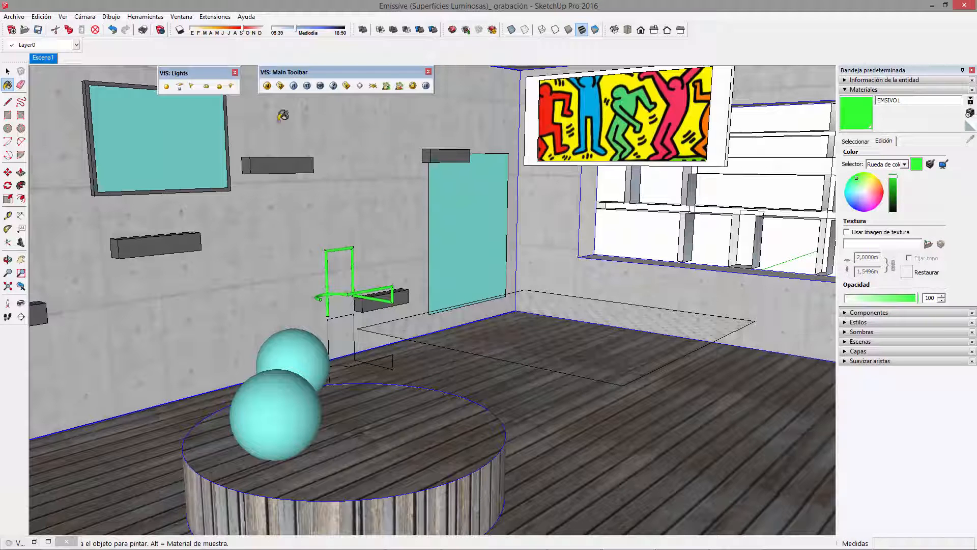
left_click(266, 85)
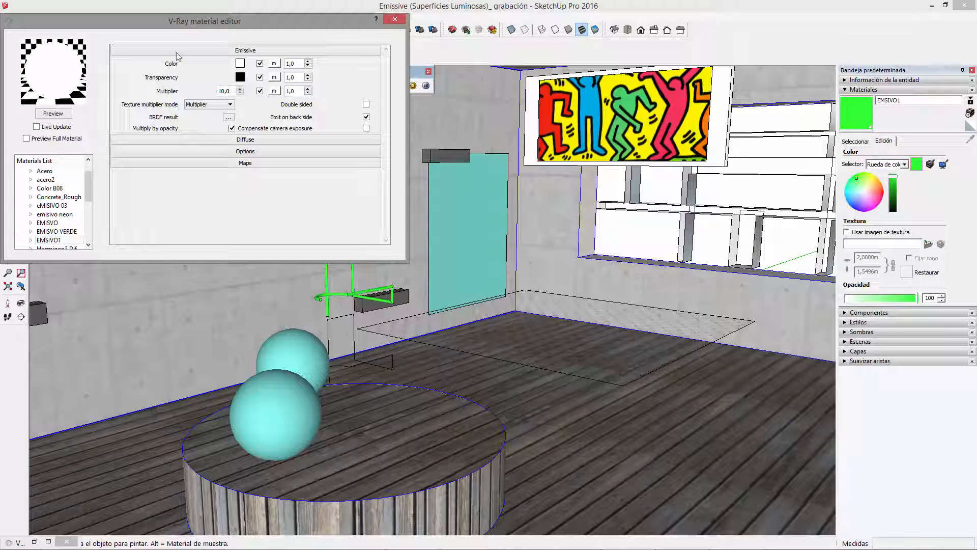
right_click(60, 240)
mouse_move(153, 247)
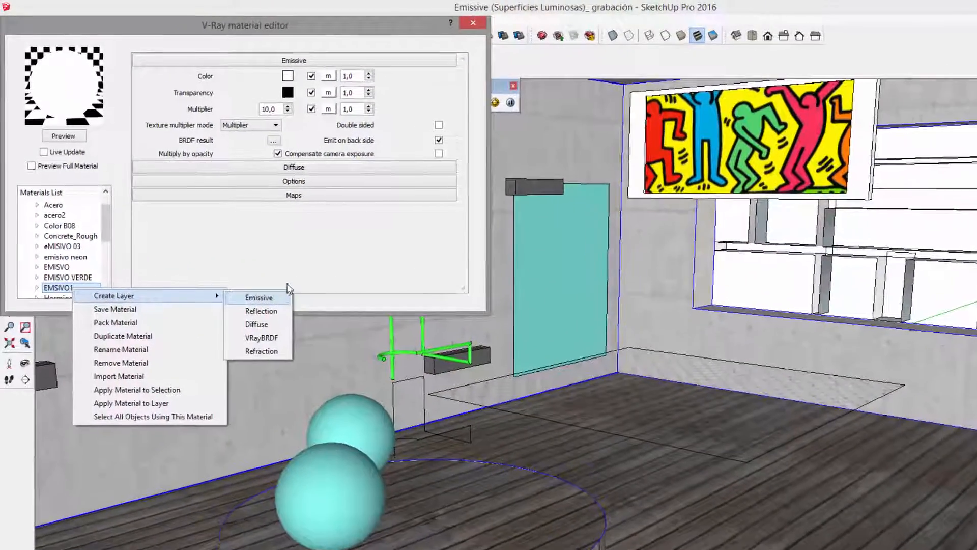
left_click(292, 237)
double_click(361, 139)
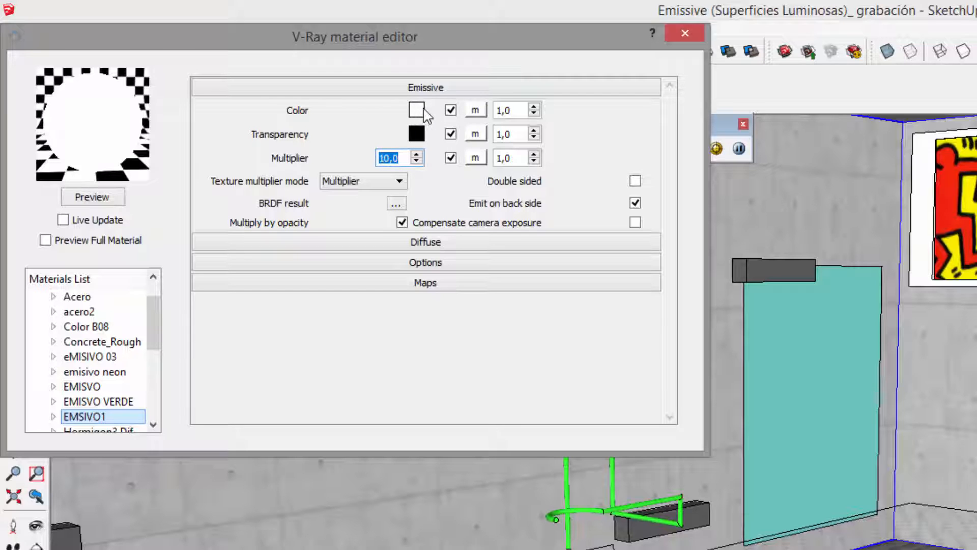
left_click(962, 255)
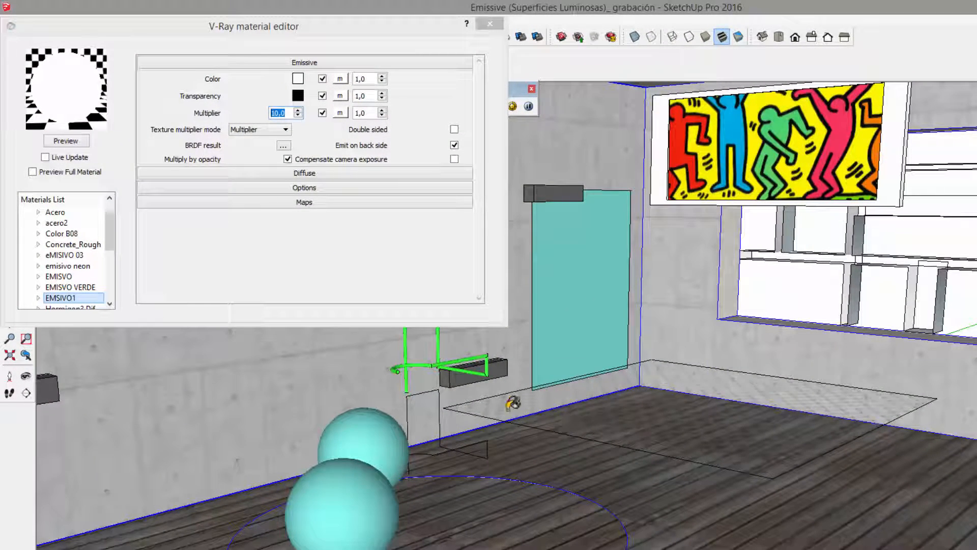
left_click(489, 27)
left_click(390, 495)
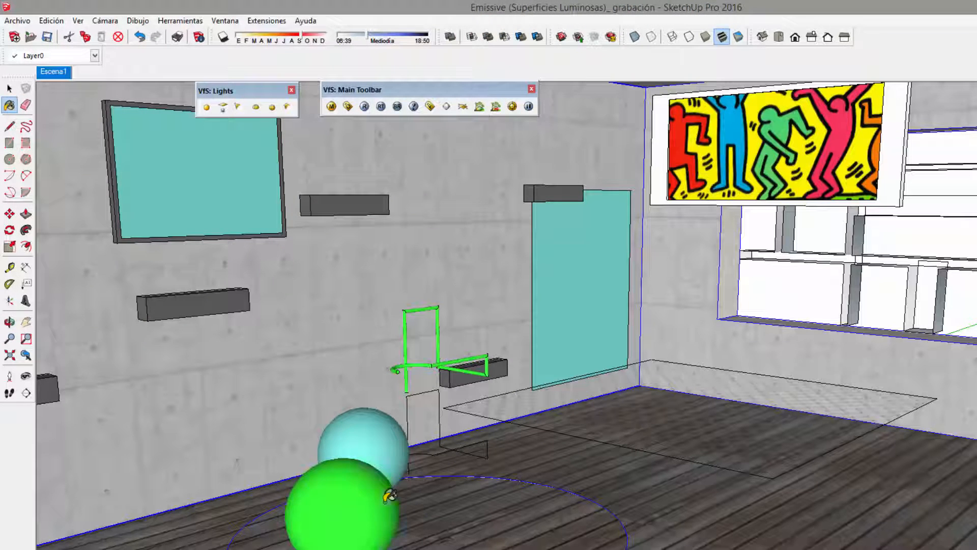
- Open the wall panel for editing, offset its outline inward and paint the inner area with EMSIVO1
double_click(574, 275)
key("b")
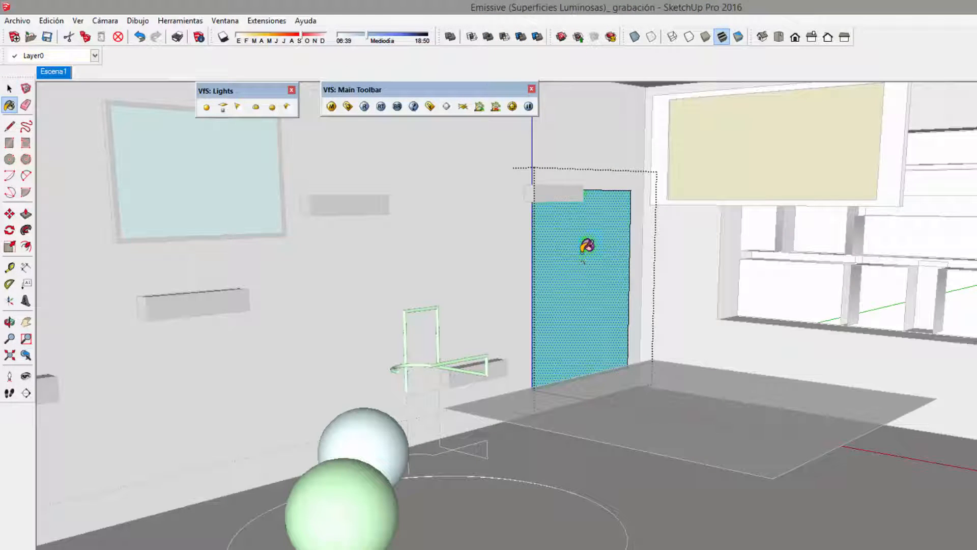
left_click(582, 256)
left_click(540, 287)
scroll(541, 289, "up", 3)
key("b")
left_click(526, 320)
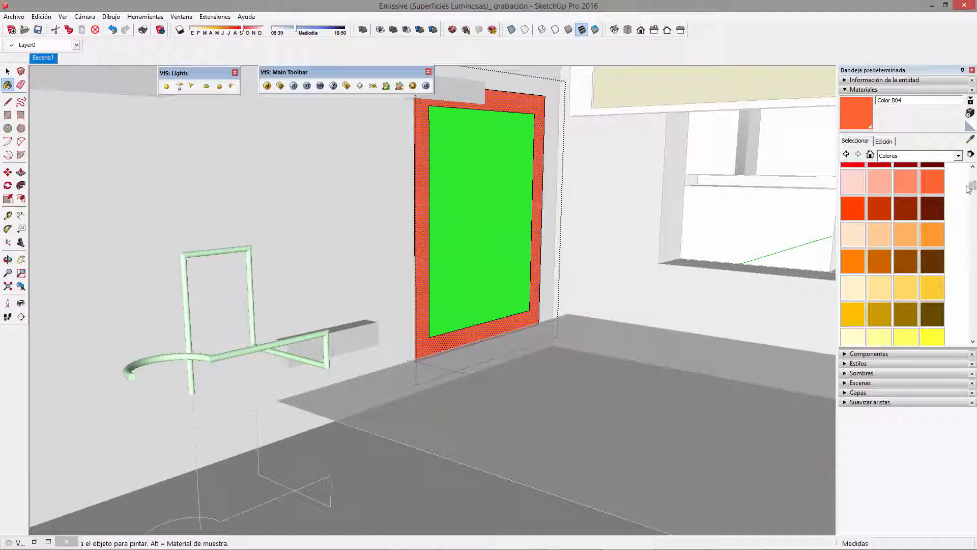
- Paint the wall panel's border with Color A08 and extrude it outward as a raised frame
left_click_drag(969, 187, 972, 173)
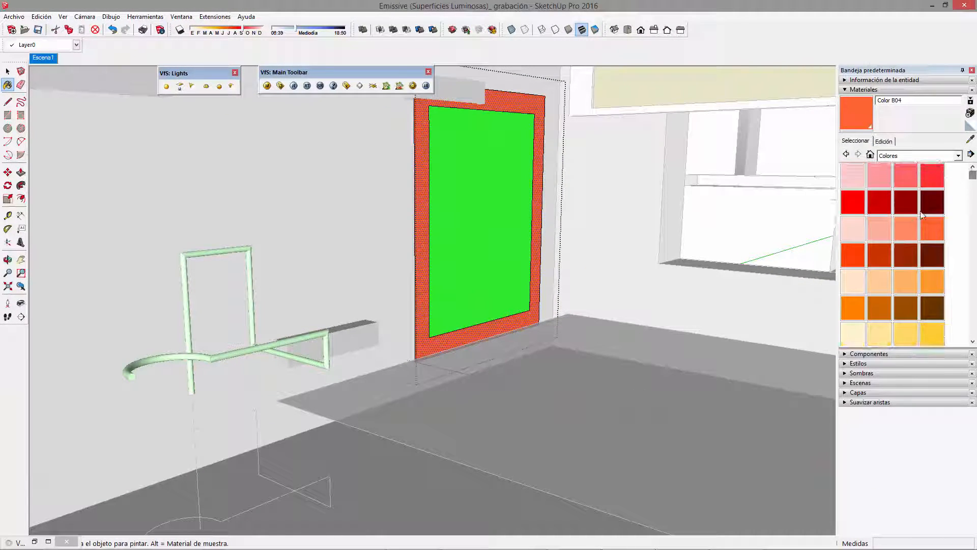
left_click(929, 206)
left_click(428, 233)
key("p")
left_click_drag(427, 254, 447, 265)
- Leave the wall panel's group, restore the Escena1 view and render it
key("space")
scroll(427, 250, "down", 2)
left_click(376, 213)
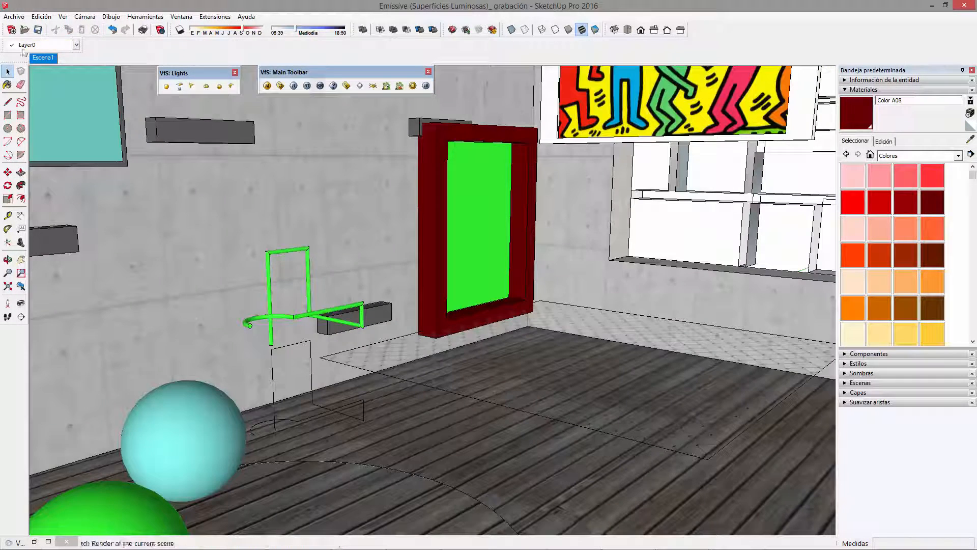
left_click(43, 57)
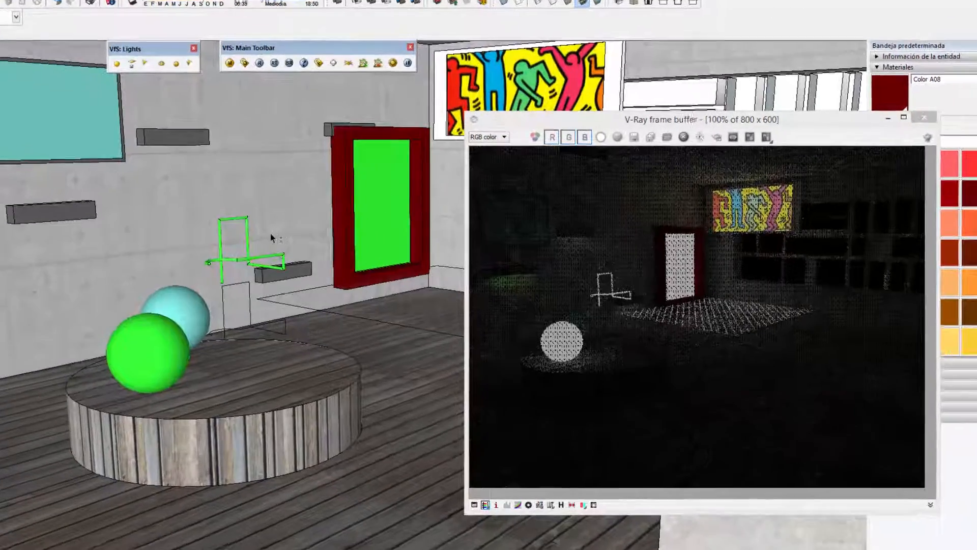
- Open the room for editing, offset the narrow ceiling strip along the wall and push its inner face inward
mouse_move(295, 221)
middle_mouse_down("shift")
mouse_move(366, 366)
mouse_move(367, 315)
mouse_move(312, 266)
mouse_move(366, 342)
mouse_move(379, 326)
middle_mouse_up("shift")
double_click(268, 130)
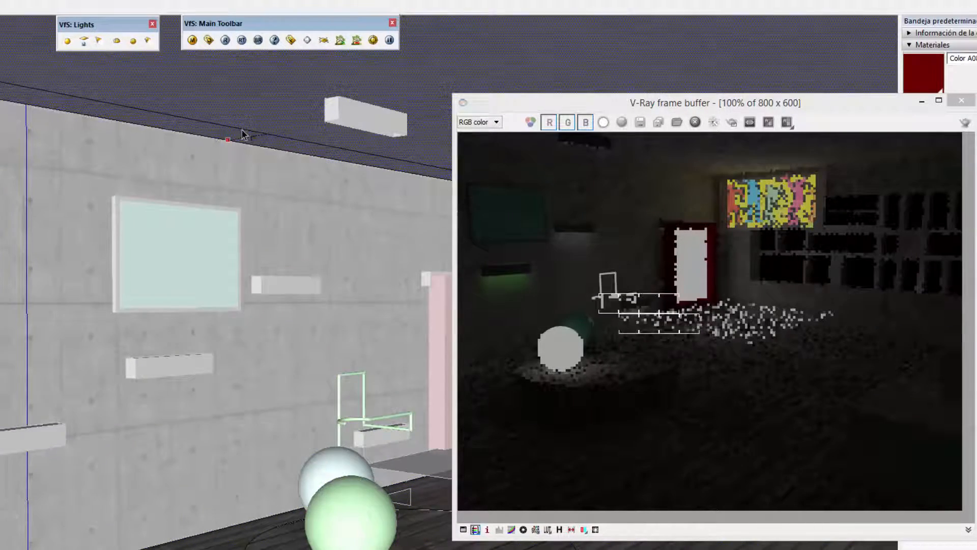
scroll(242, 131, "up", 3)
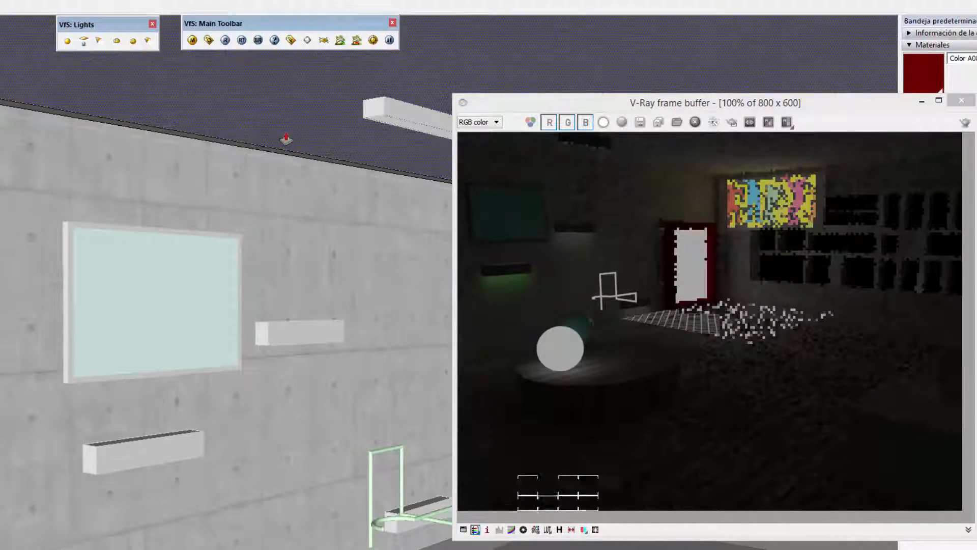
mouse_move(211, 230)
middle_mouse_down()
mouse_move(439, 171)
mouse_move(224, 218)
mouse_move(421, 201)
mouse_move(312, 165)
middle_mouse_up()
scroll(440, 171, "up", 3)
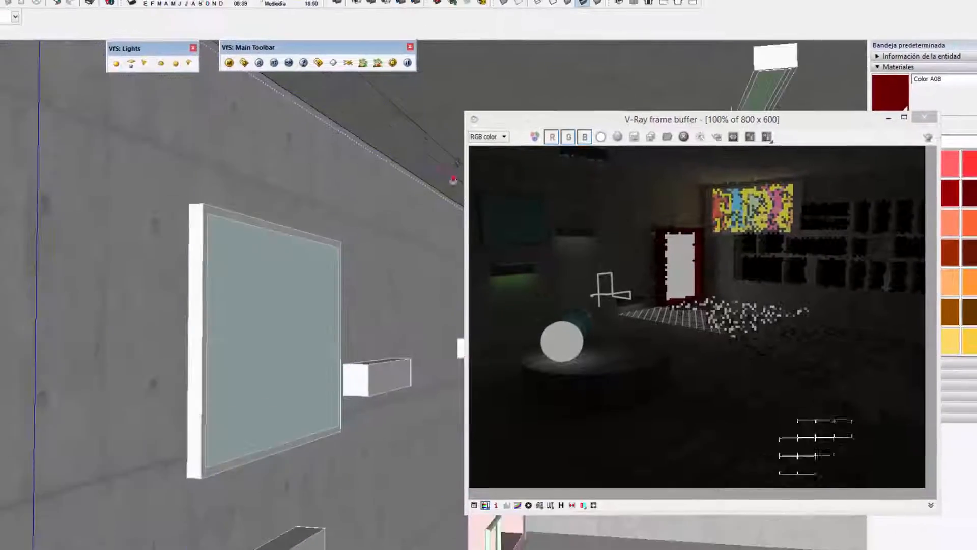
scroll(442, 171, "up", 4)
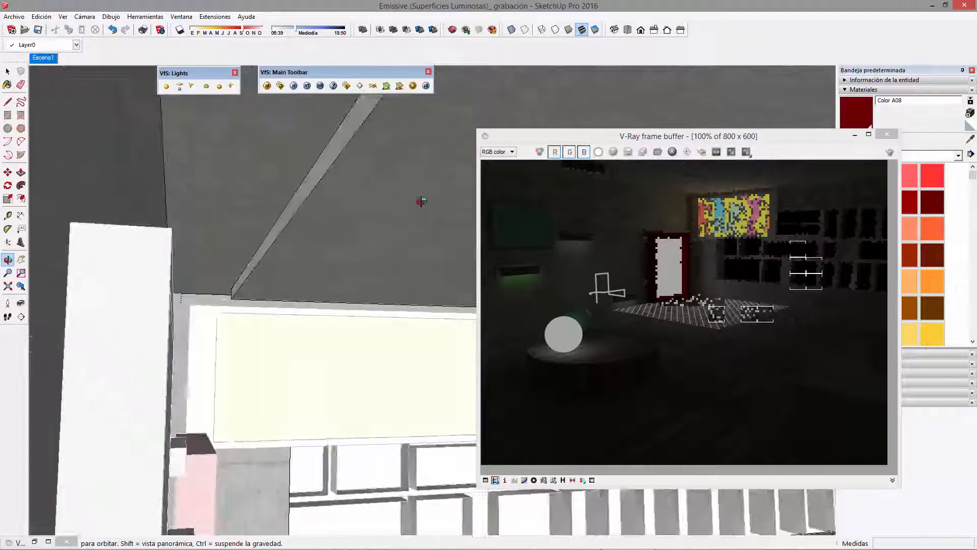
key("b")
key("f")
key("p")
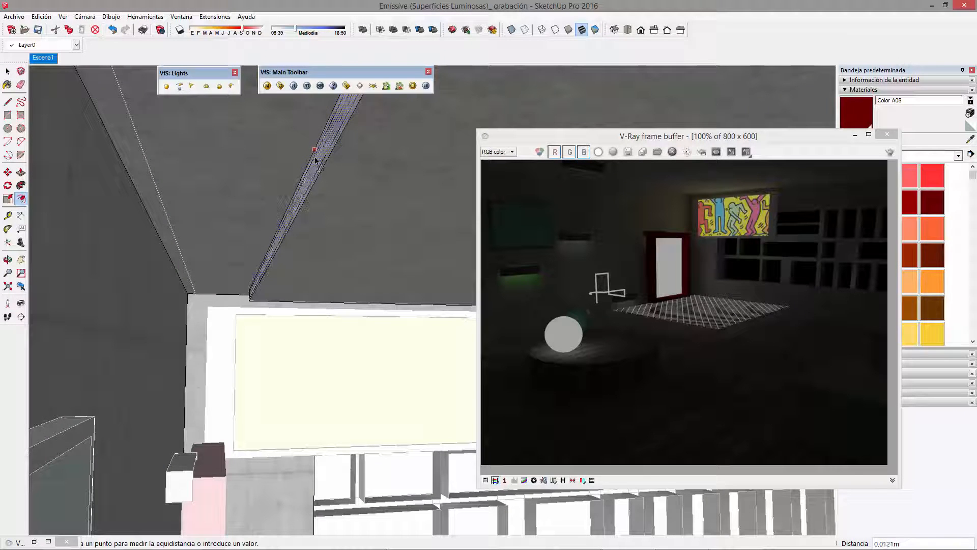
scroll(315, 164, "up", 3)
left_click(318, 163)
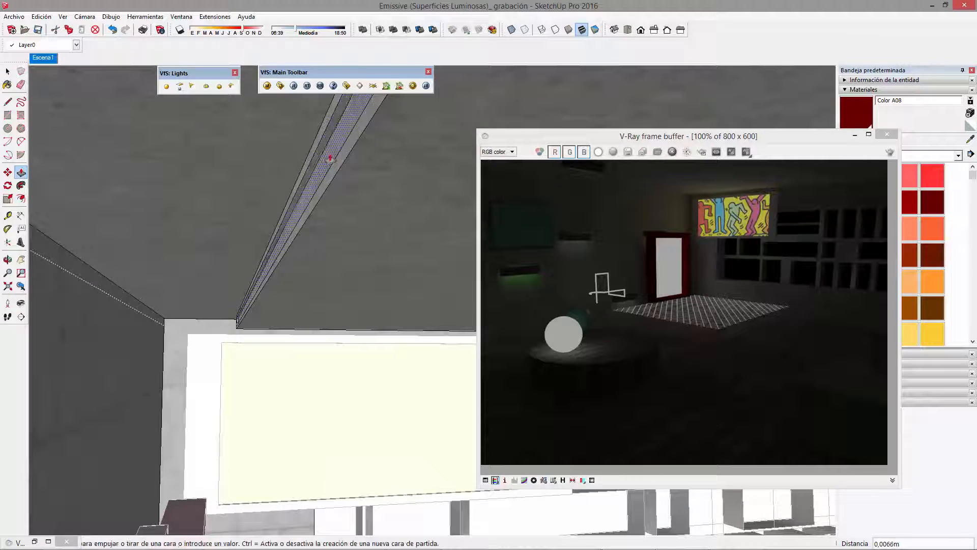
left_click(331, 159)
- Paint the inner face of the ceiling strip with the EMSIVO1 material
key("b")
left_click(341, 143)
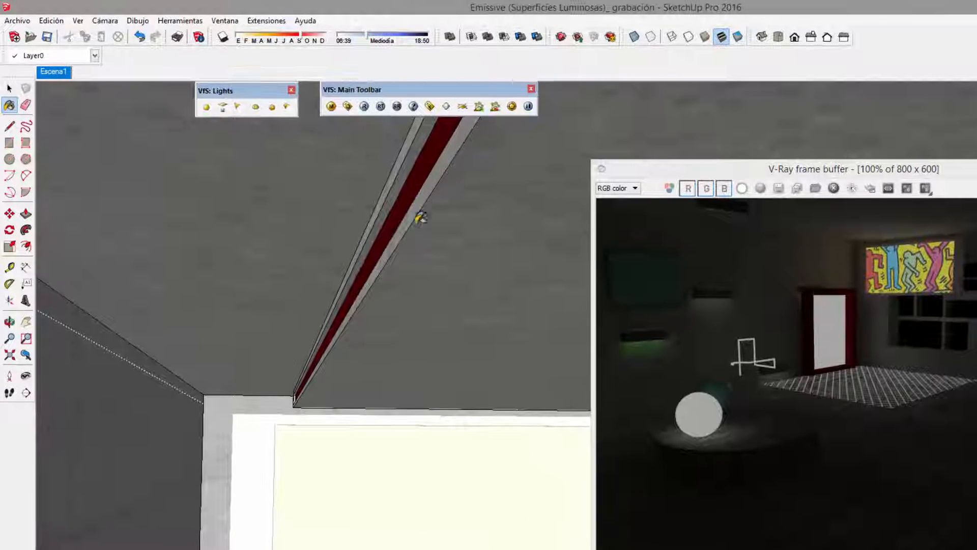
middle_click_drag(367, 394, 243, 395)
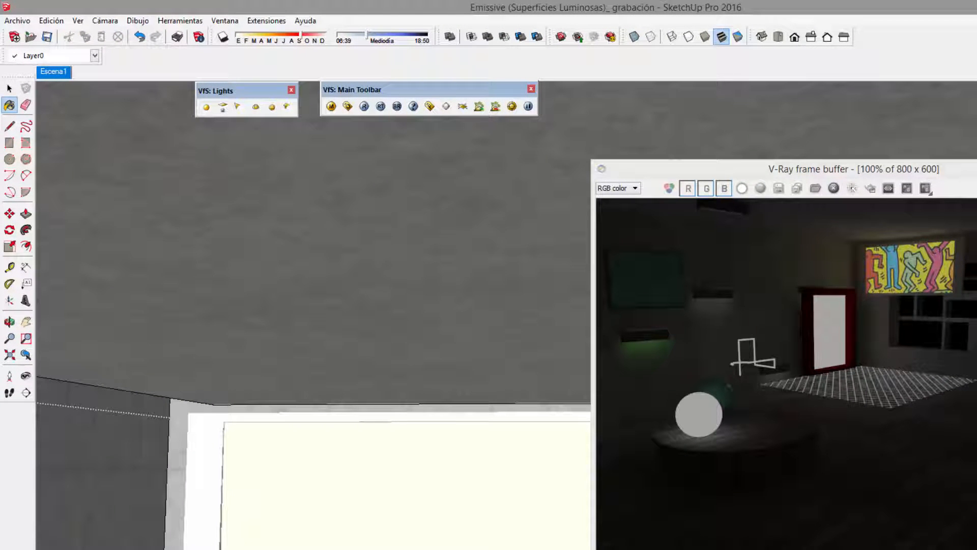
mouse_move(168, 389)
middle_mouse_down()
mouse_move(380, 404)
mouse_move(310, 397)
middle_mouse_up()
left_click(351, 284)
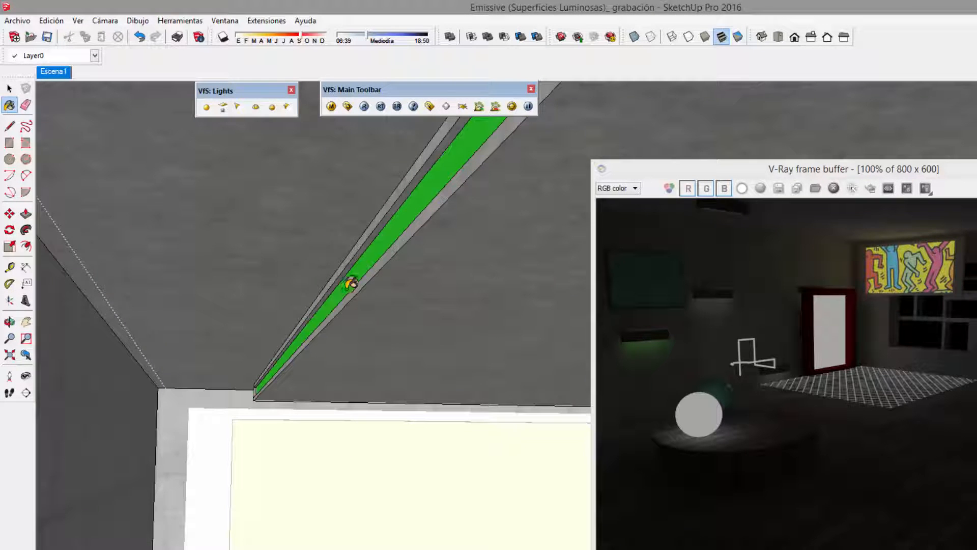
- Finish editing the room and restore the Escena1 view, framing the wall with the lamps
key("space")
mouse_move(417, 342)
middle_mouse_down()
mouse_move(277, 371)
mouse_move(225, 332)
mouse_move(244, 314)
mouse_move(364, 279)
mouse_move(363, 268)
middle_mouse_up()
mouse_move(348, 166)
middle_mouse_down()
mouse_move(388, 253)
mouse_move(430, 269)
middle_mouse_up()
left_click(55, 72)
middle_click_drag(358, 181, 414, 216, "shift")
mouse_move(463, 191)
middle_mouse_down()
mouse_move(421, 200)
mouse_move(486, 200)
middle_mouse_up()
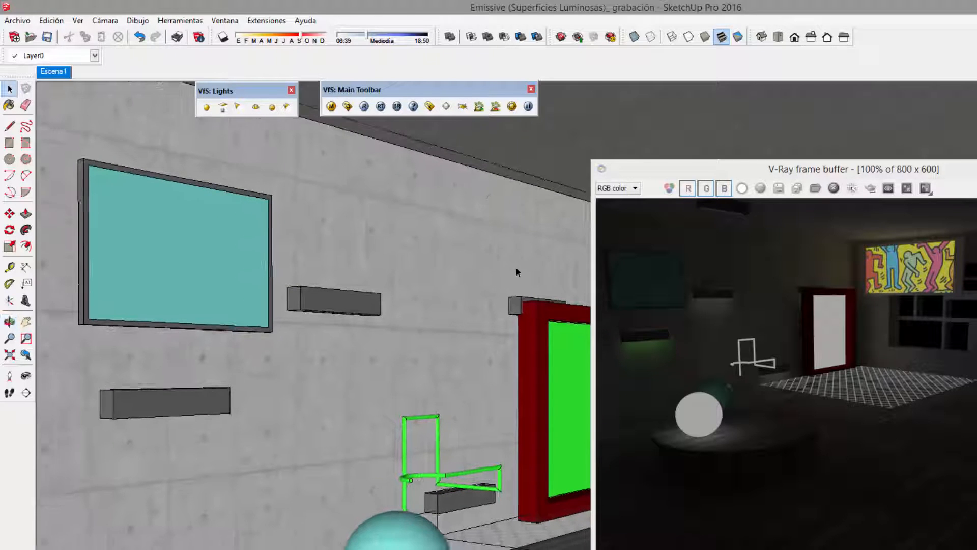
- Close the render window and delete the red framed panel and the picture panel from the room
left_click(574, 396)
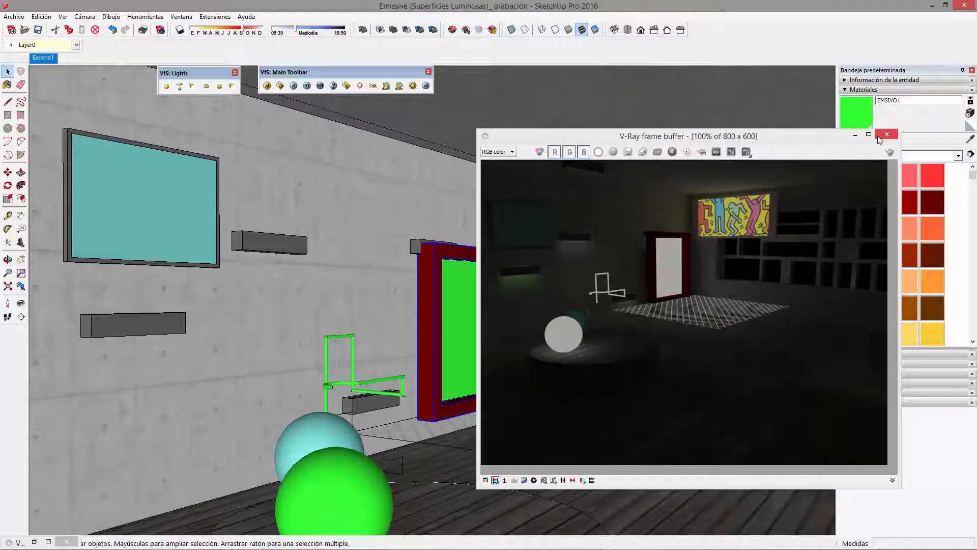
left_click(887, 134)
left_click(548, 231)
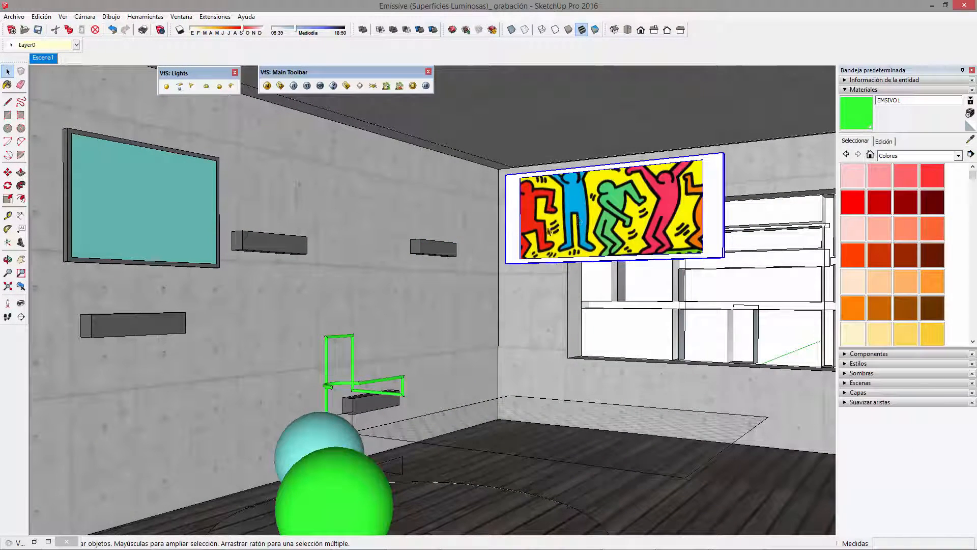
key("Delete")
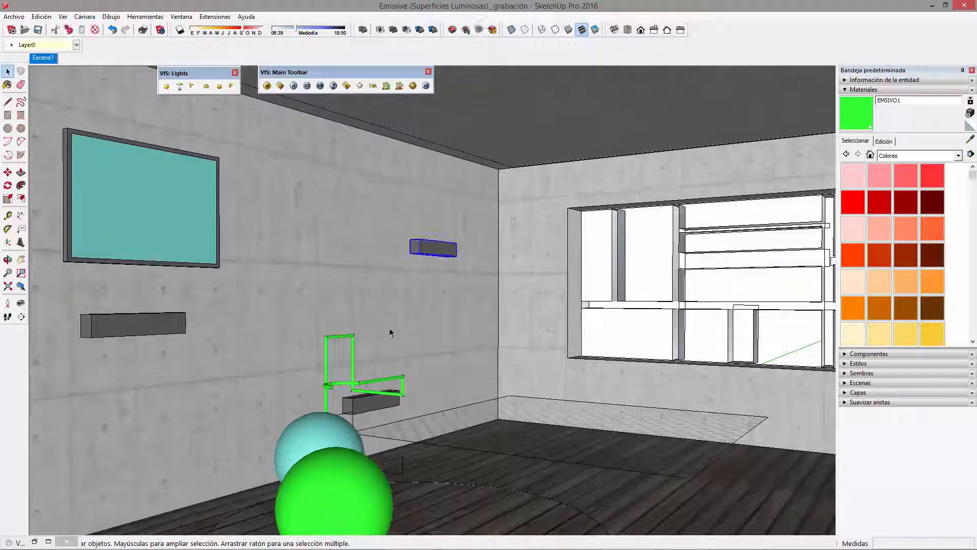
- Delete the green wire-like mesh on the wall and the green sphere in the foreground
left_click(347, 340)
key("Delete")
left_click(333, 489)
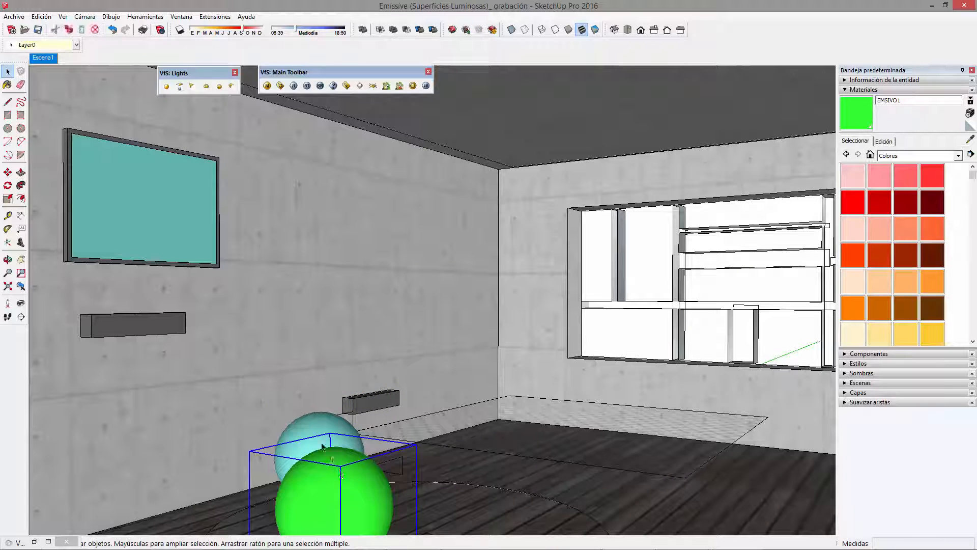
key("Delete")
- Delete the remaining grey box lamps from the concrete wall, including the low one near the floor
left_click(141, 236)
left_click(132, 325)
key("Delete")
left_click(357, 399)
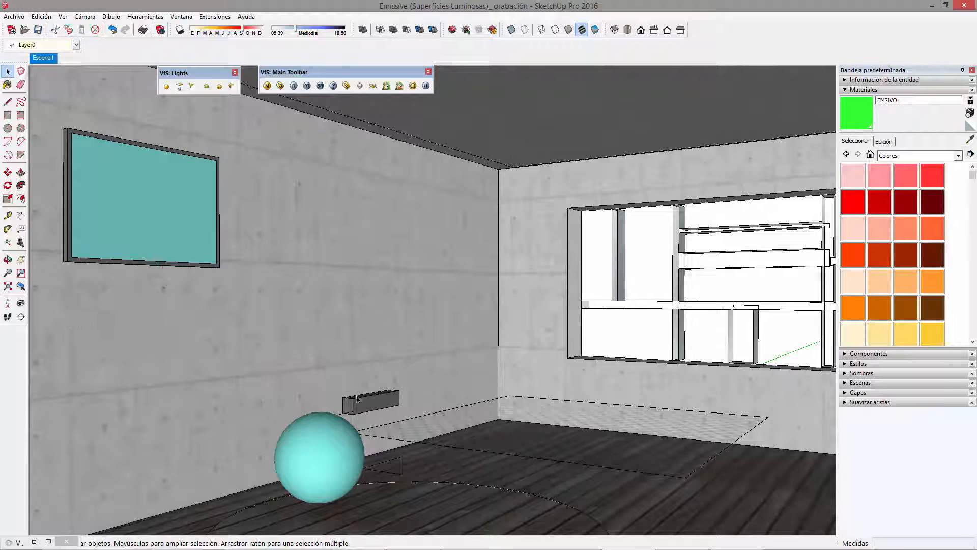
key("Delete")
- Open the room for editing, push the main ceiling face by the last used distance and finish editing the room
middle_click_drag(299, 239, 447, 192)
left_click(666, 87)
mouse_move(466, 101)
middle_mouse_down()
mouse_move(484, 153)
mouse_move(377, 113)
mouse_move(417, 152)
mouse_move(451, 140)
mouse_move(511, 211)
mouse_move(525, 365)
mouse_move(526, 344)
mouse_move(541, 345)
mouse_move(502, 258)
mouse_move(533, 211)
mouse_move(597, 162)
middle_mouse_up()
left_click(597, 162)
key("p")
double_click(604, 161)
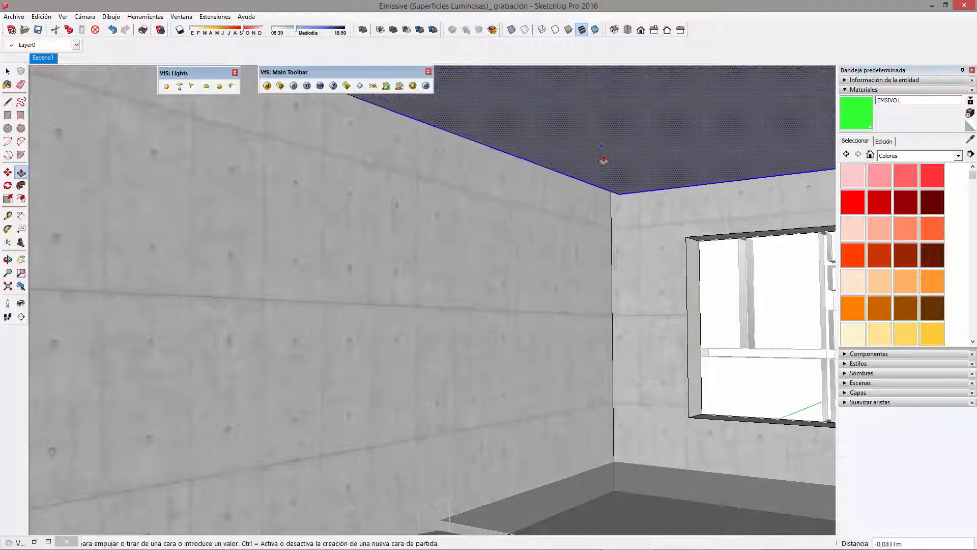
key("space")
left_click(514, 216)
- Render a close view of the wall and ceiling edge and place the render window clear of the model
scroll(513, 216, "up", 5)
middle_click_drag(803, 359, 589, 236)
left_click(294, 86)
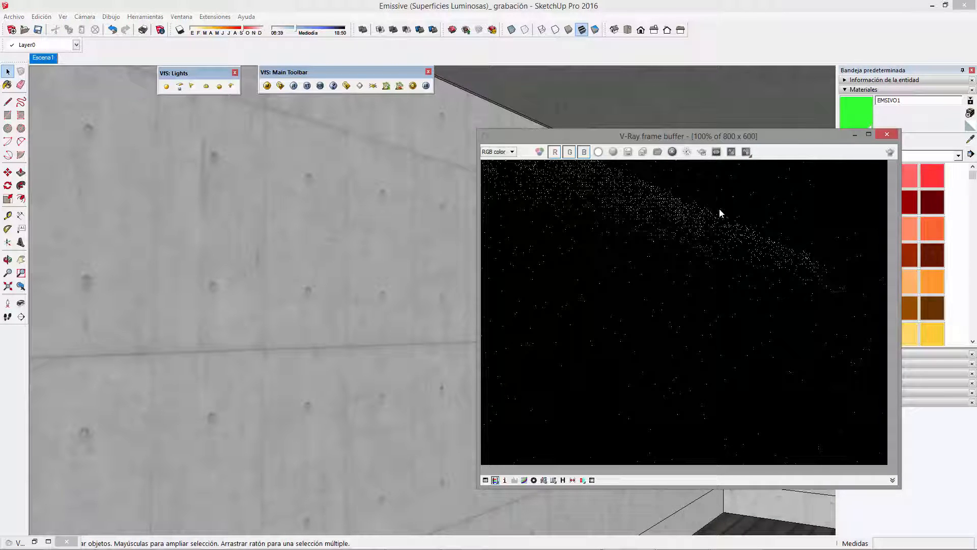
left_click_drag(712, 136, 674, 95)
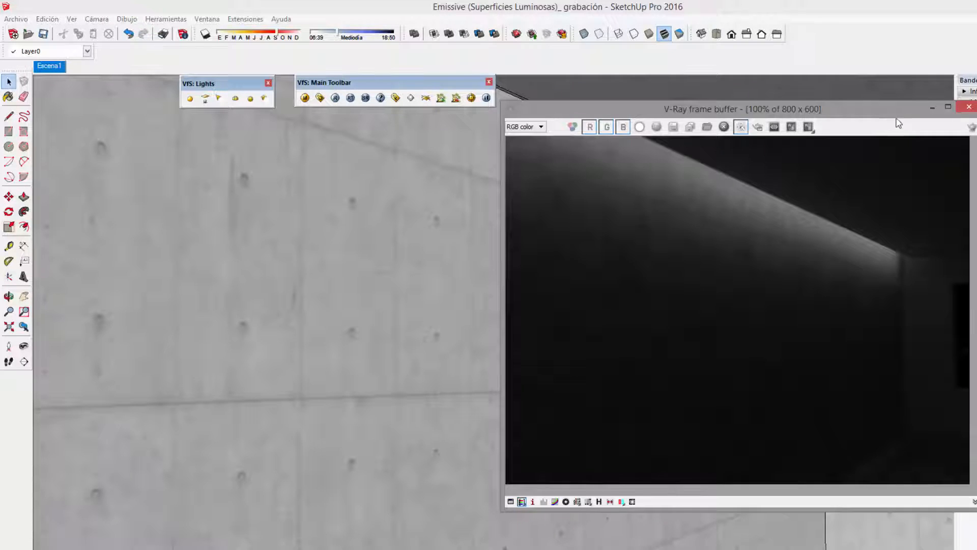
left_click_drag(897, 120, 976, 97)
- Open the room for editing and use Push/Pull on the round table's top face to form a thin slab edge
scroll(432, 392, "down", 3)
scroll(548, 387, "down", 1)
middle_click_drag(474, 368, 389, 427, "shift")
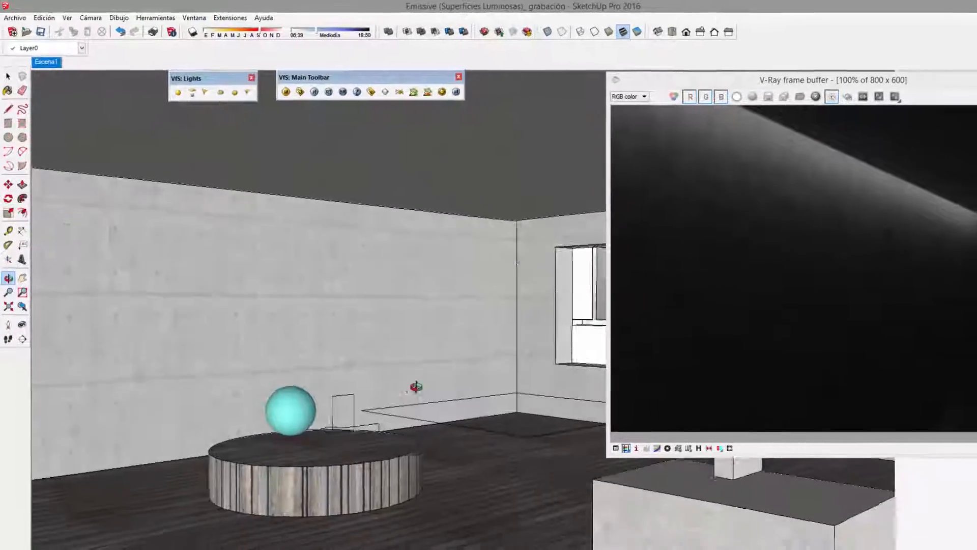
middle_click_drag(416, 388, 432, 399)
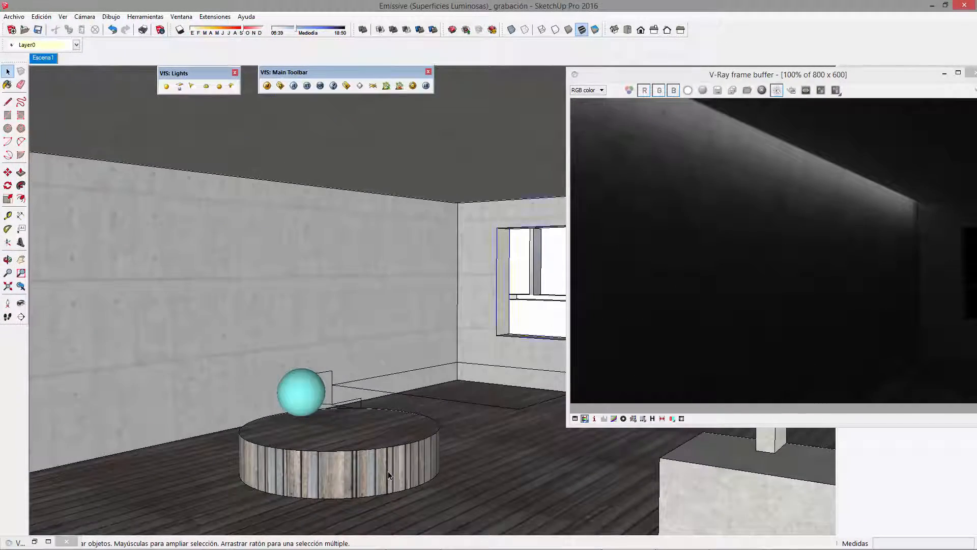
key("ctrl+a")
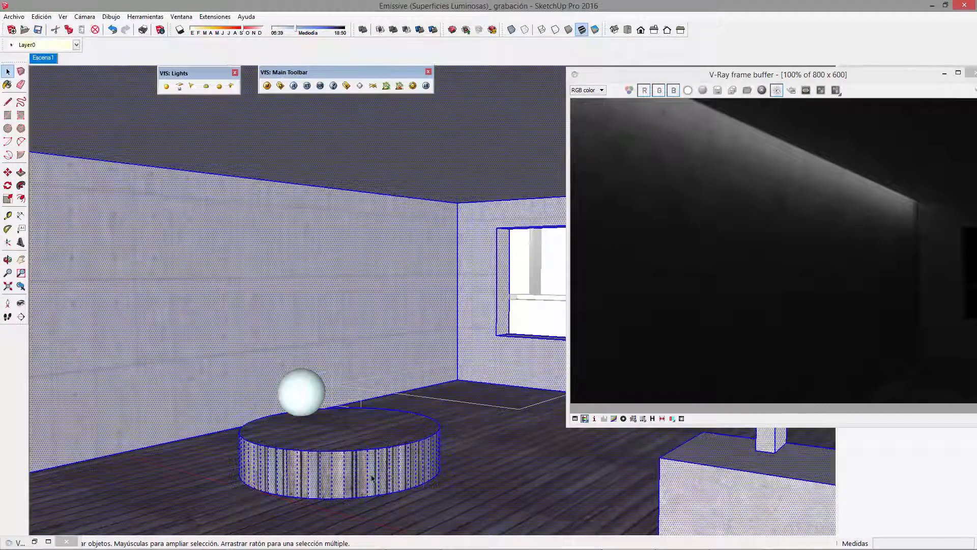
scroll(339, 481, "up", 2)
key("f")
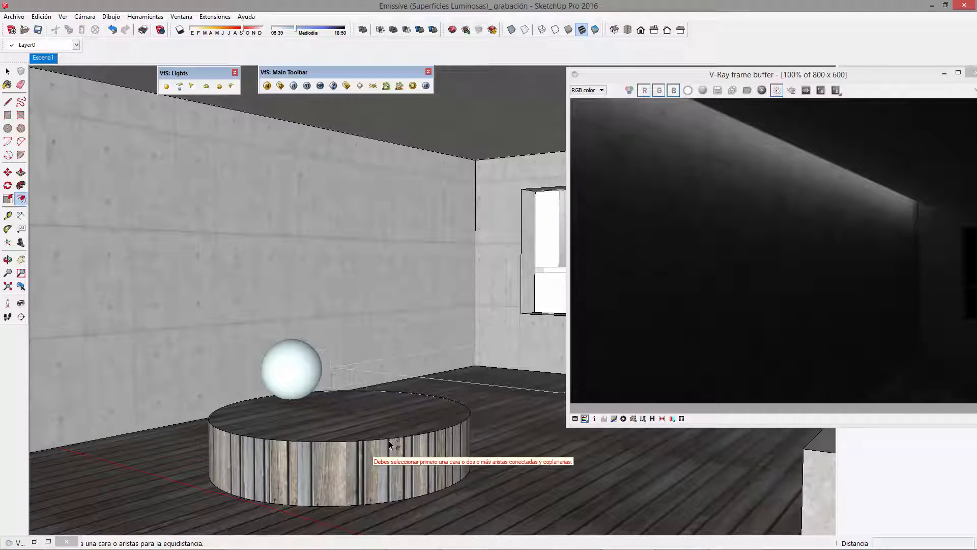
left_click(404, 439)
key("p")
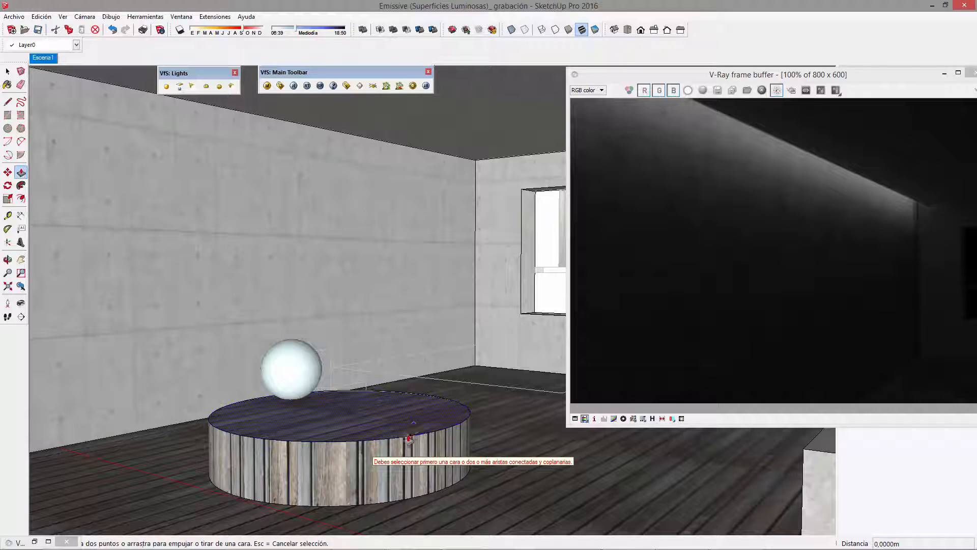
left_click(414, 426)
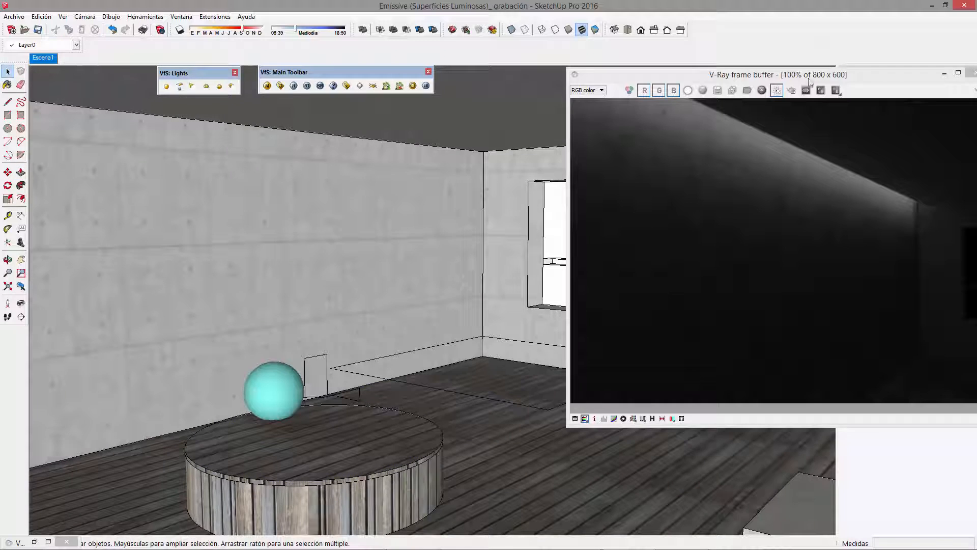
- Bring the render window over the model and examine the light cast along the ceiling edge
left_click_drag(847, 79, 631, 175)
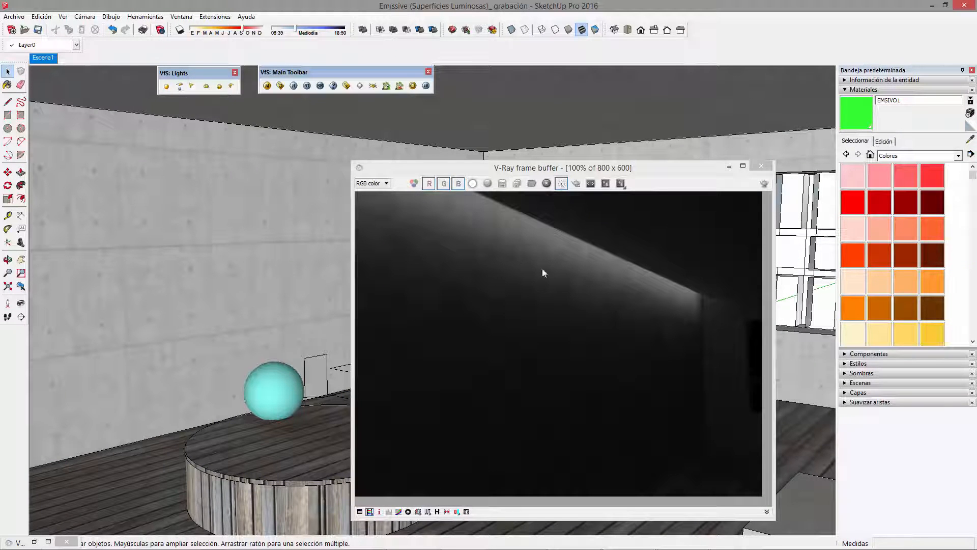
left_click_drag(647, 170, 679, 136)
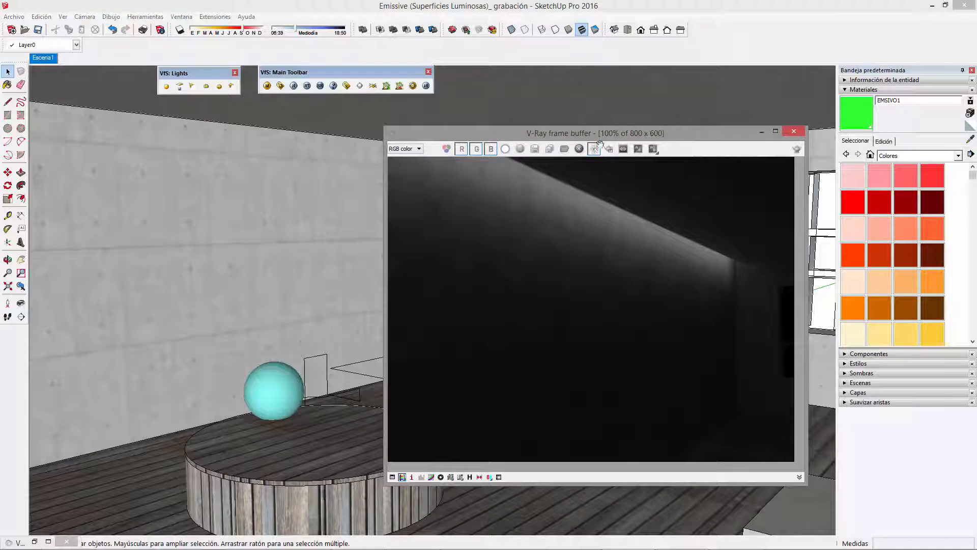